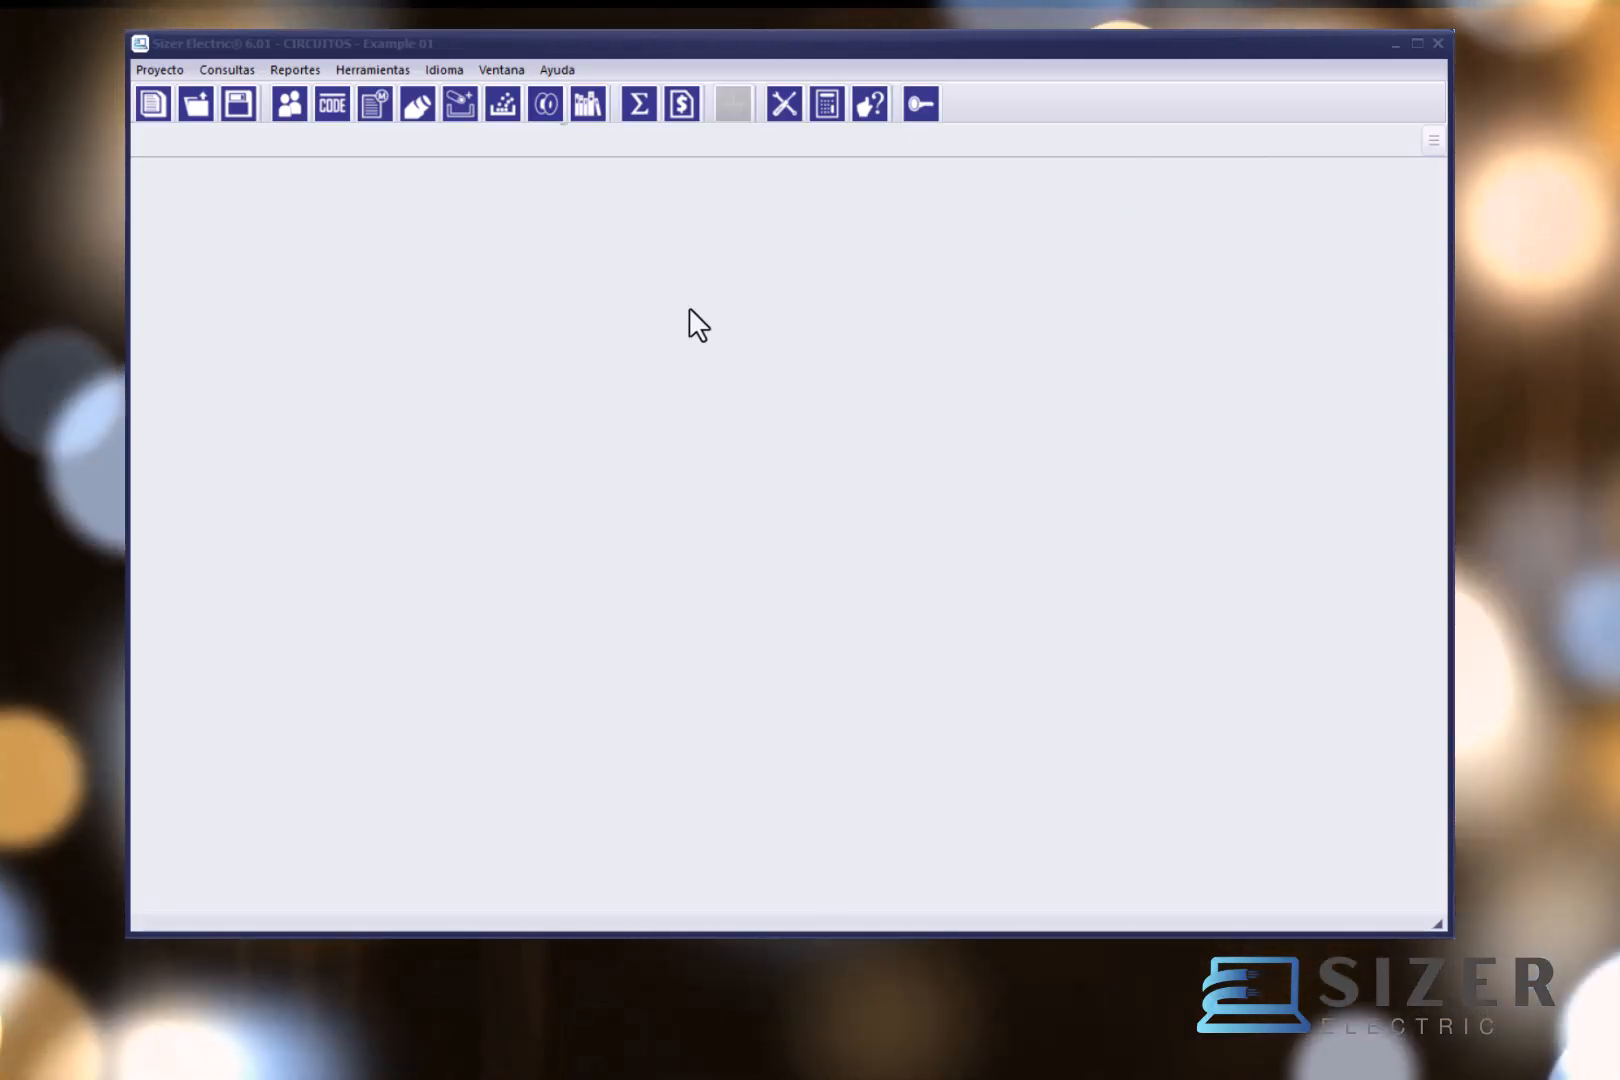
Step: Open the reel assignment module (Carretes), look through its Especificación and Carretes sections, and return to Configuración
left_click(247, 67)
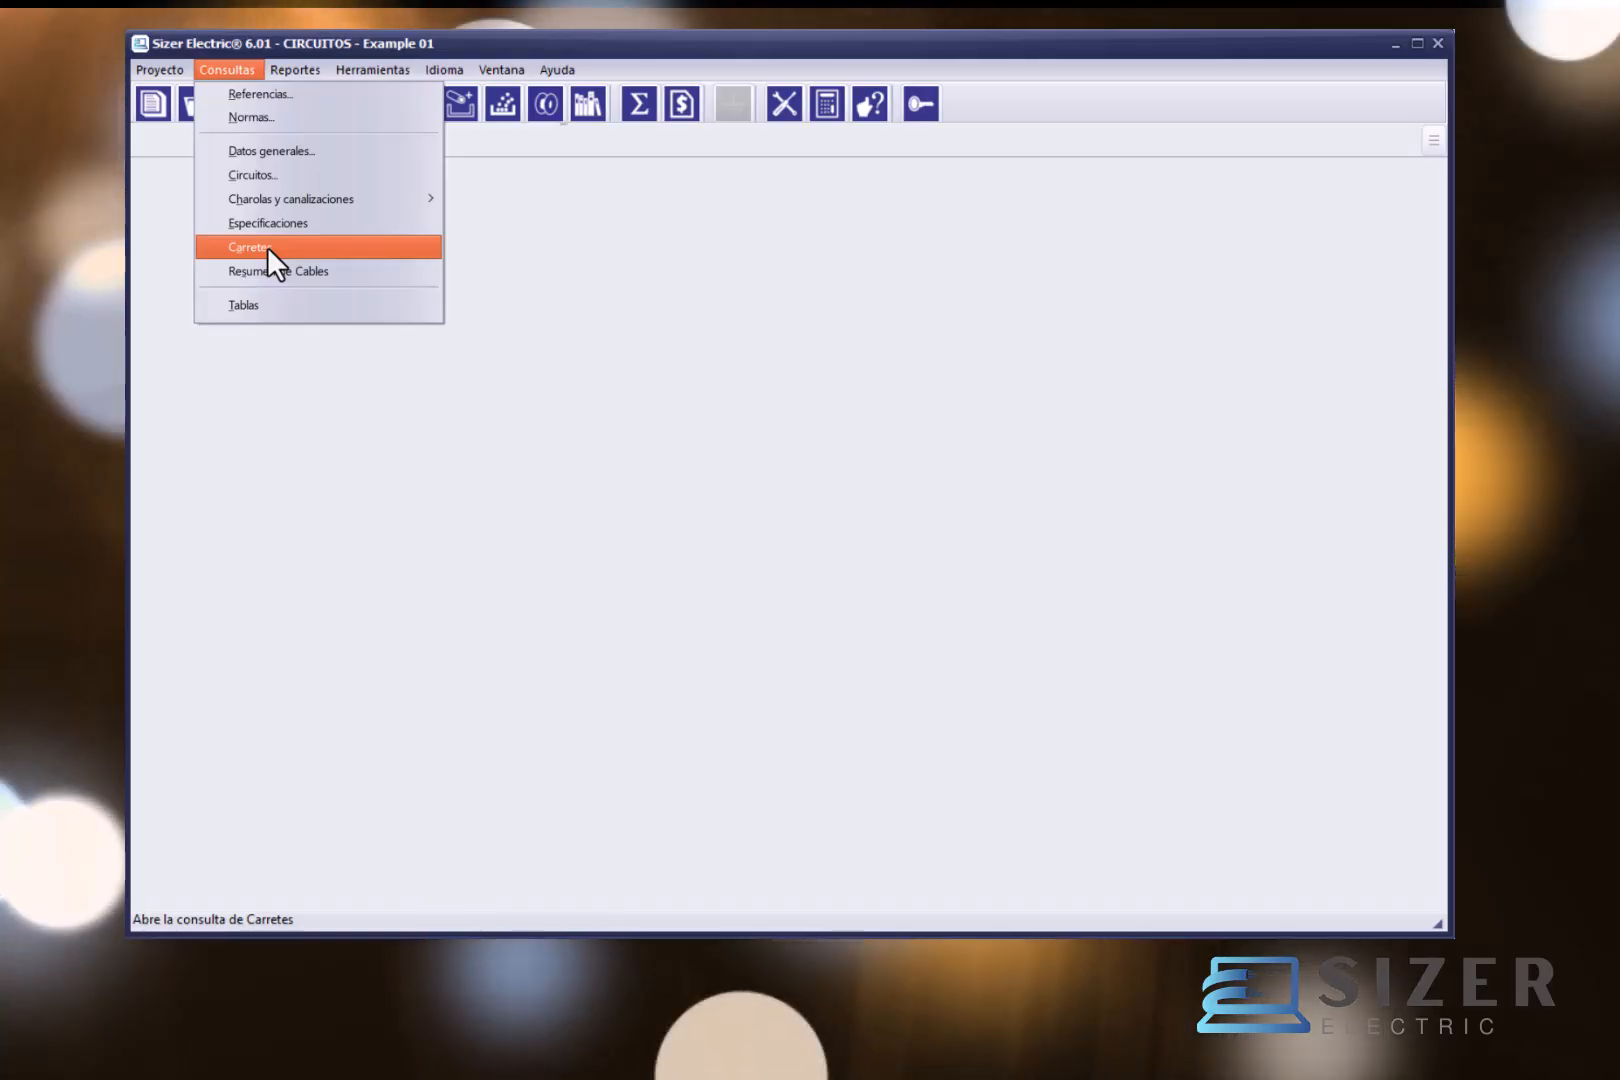
left_click(556, 245)
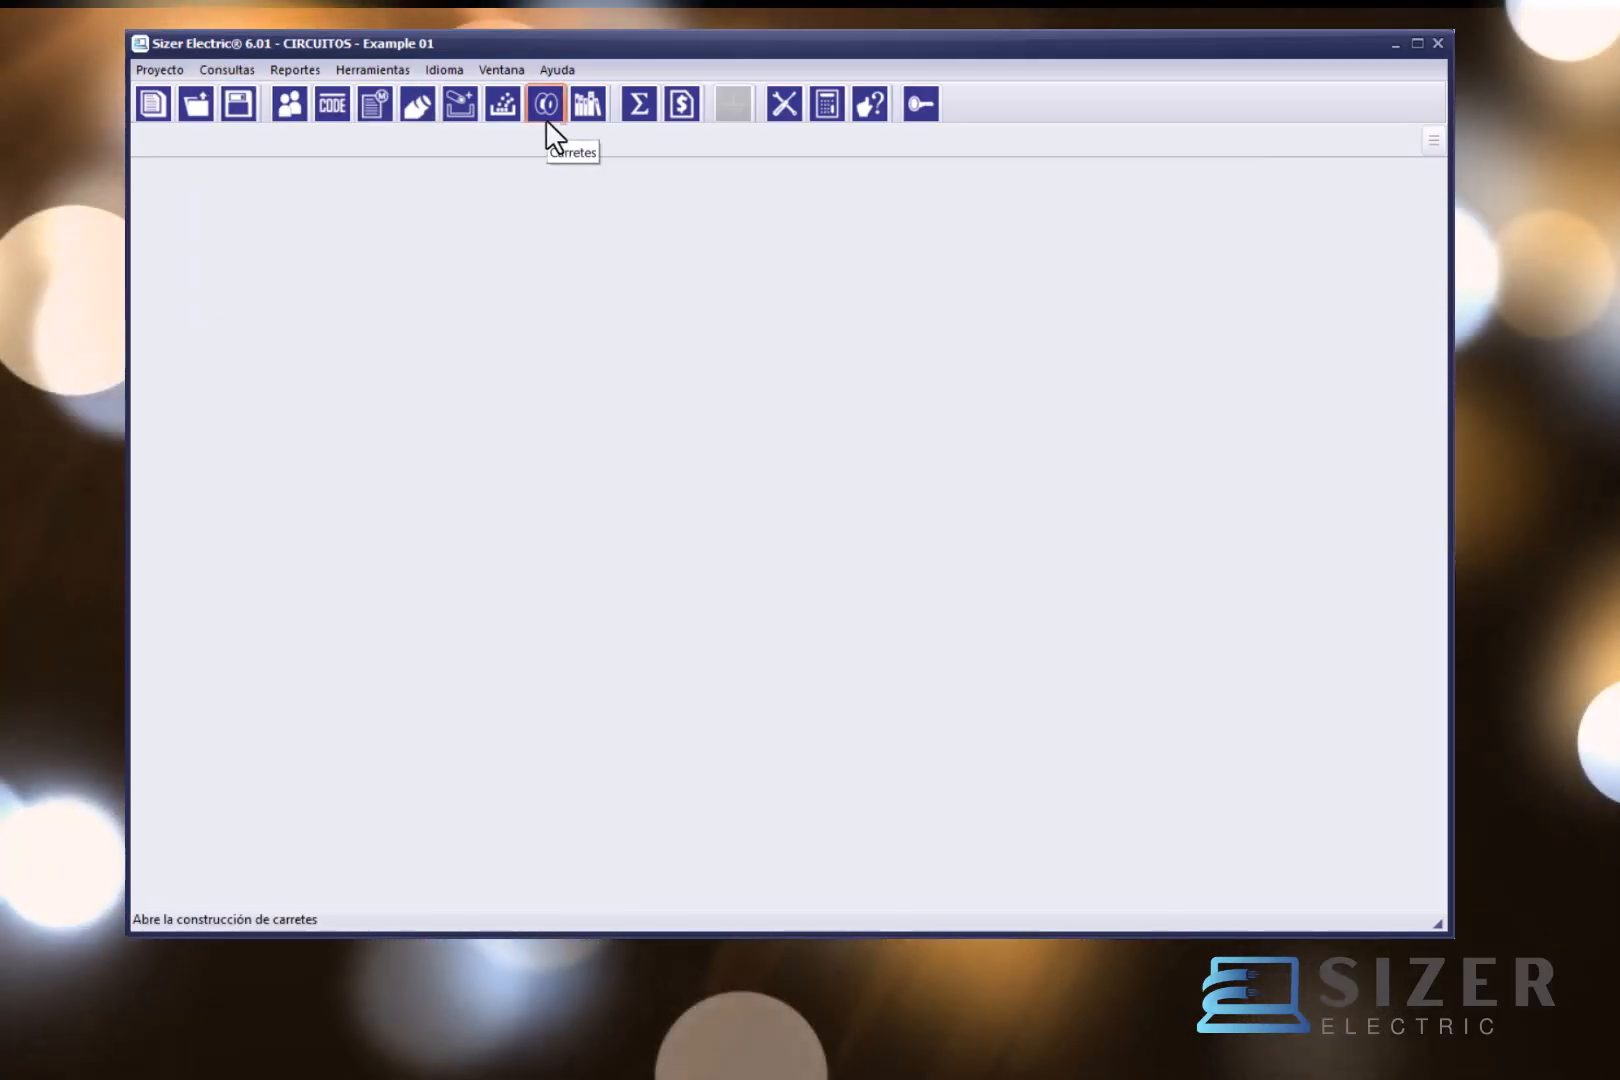
left_click(545, 118)
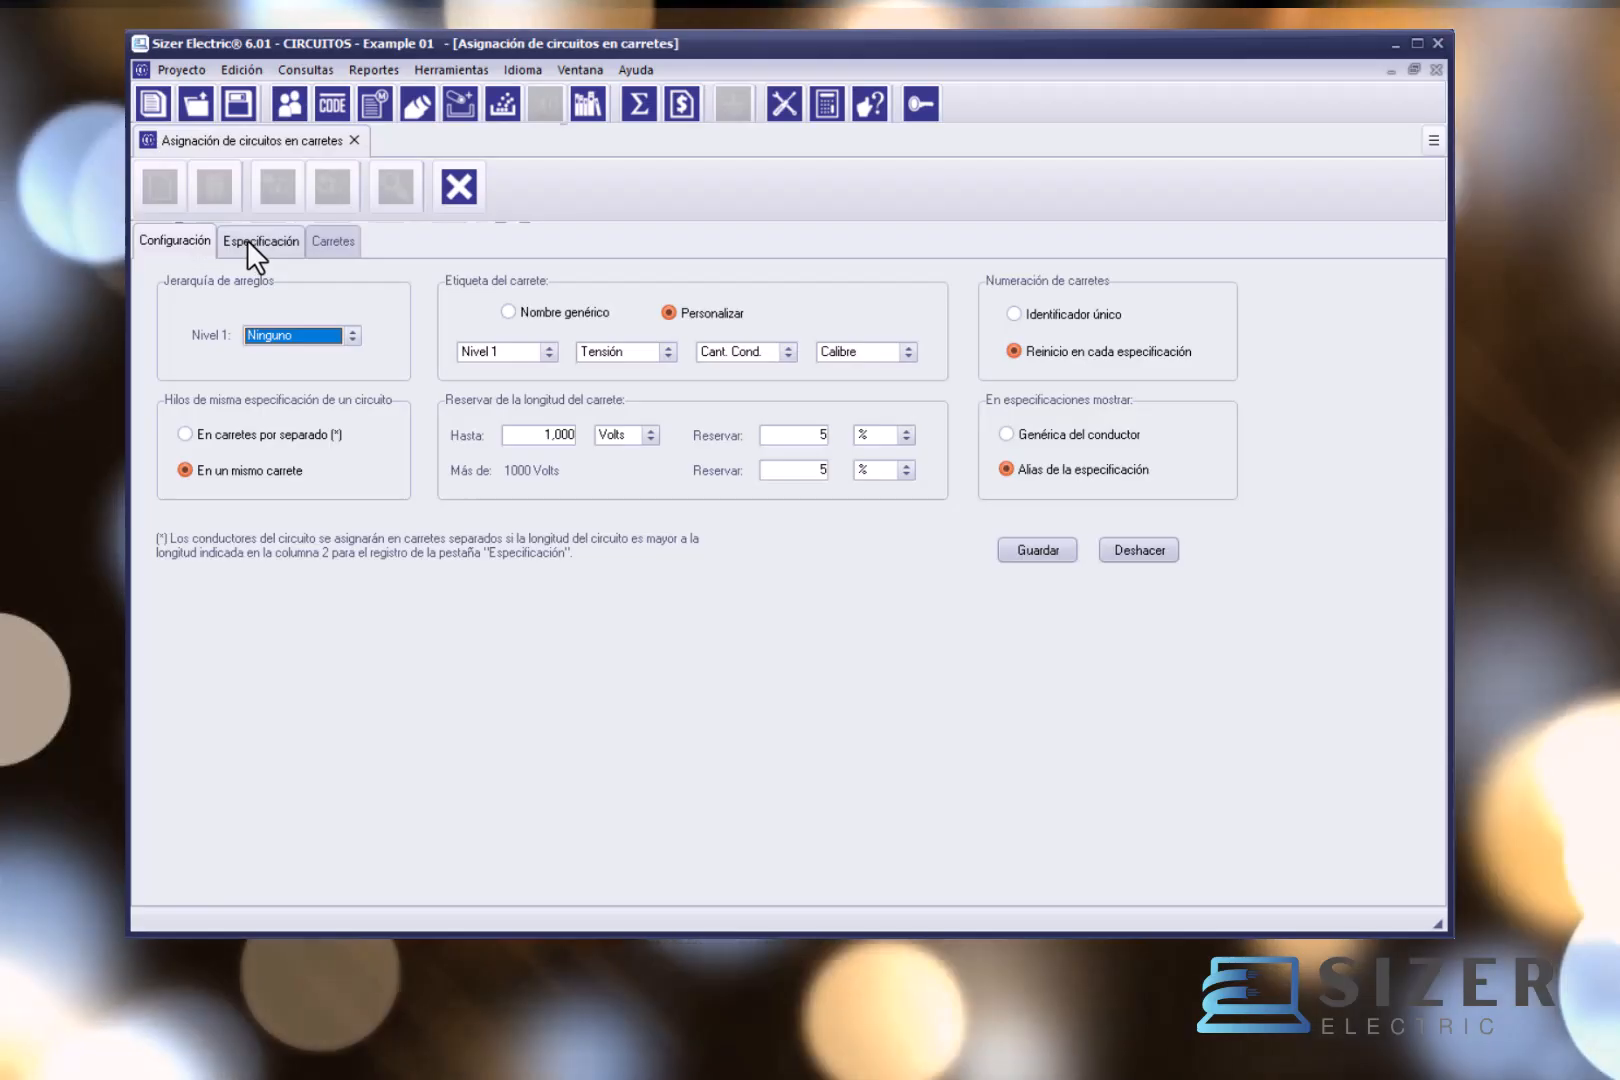
left_click(250, 241)
left_click(326, 241)
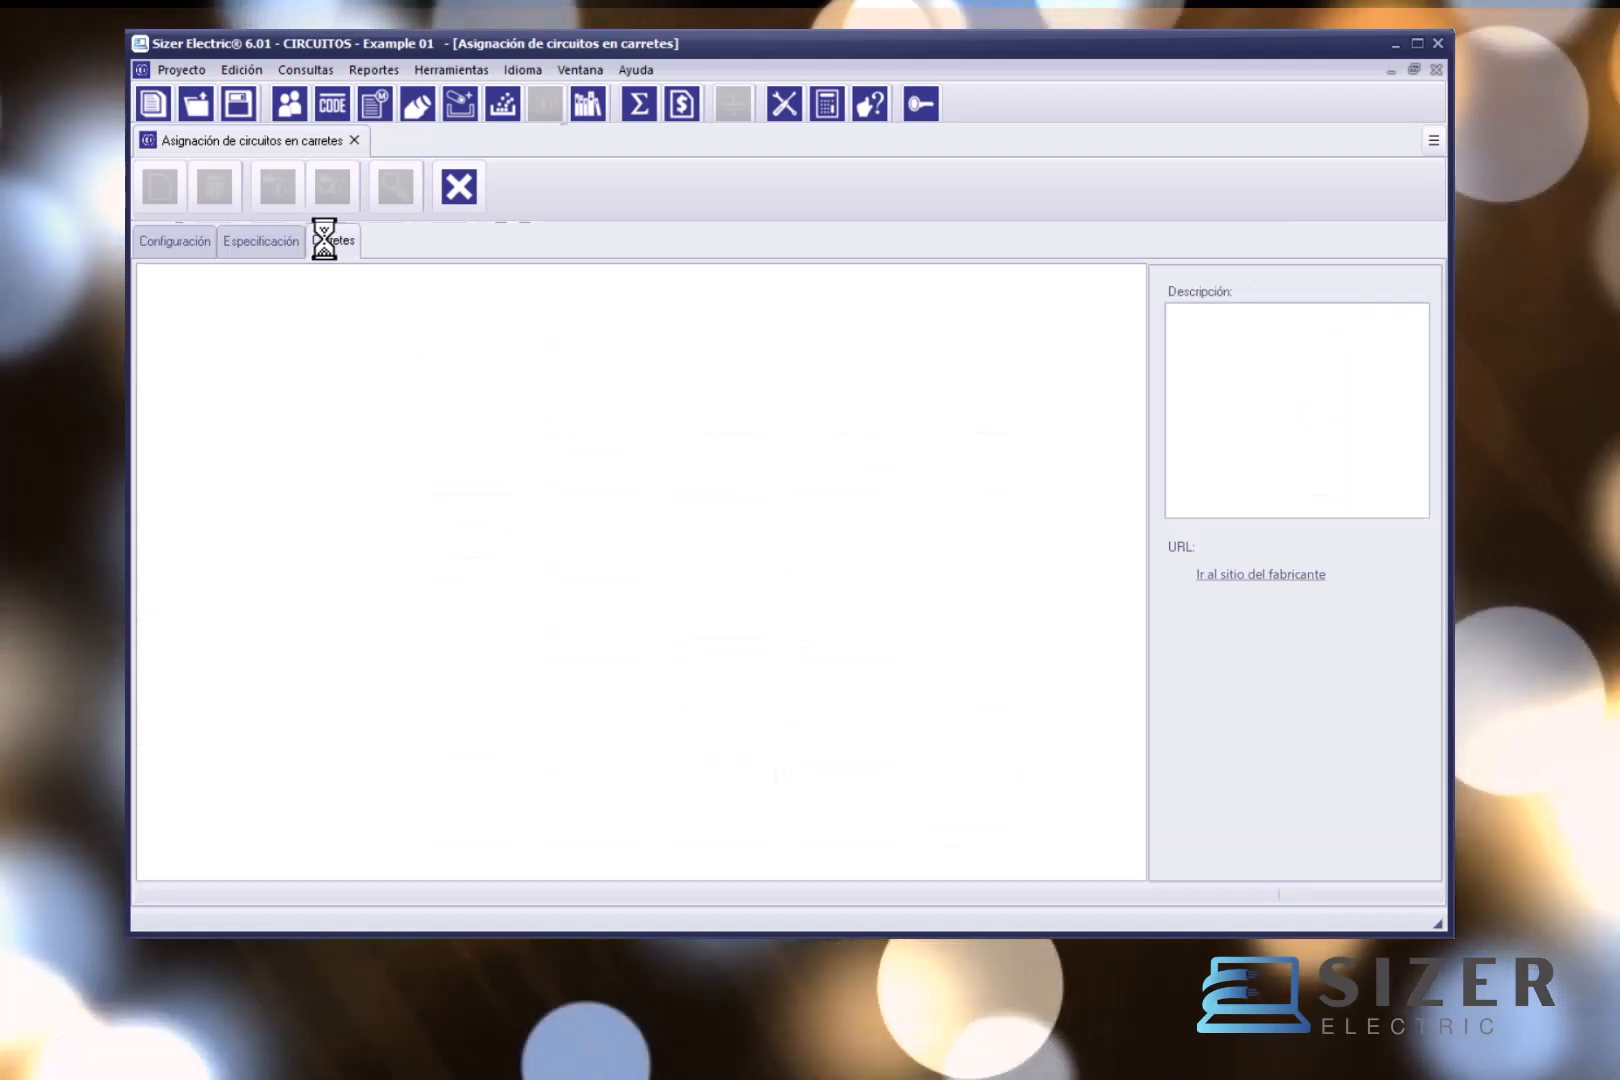
left_click(160, 240)
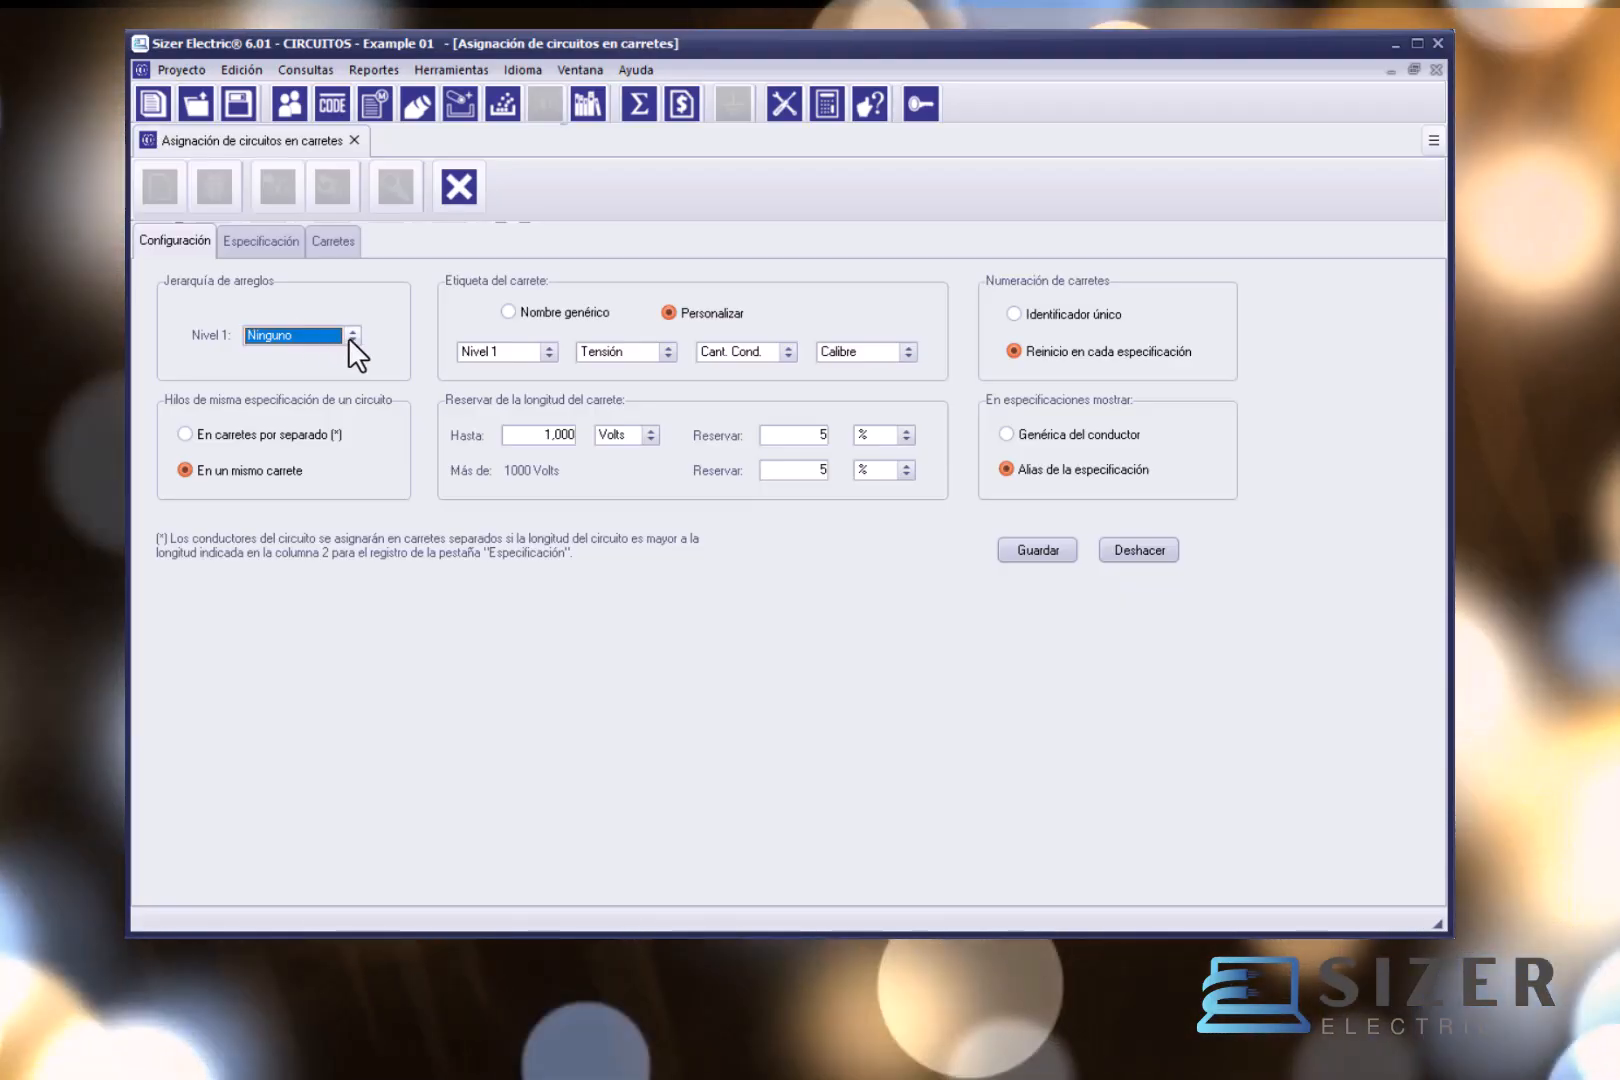
Step: Set the Nivel 1 arrangement hierarchy to Ninguno and the reel label type to Personalizar
left_click(350, 338)
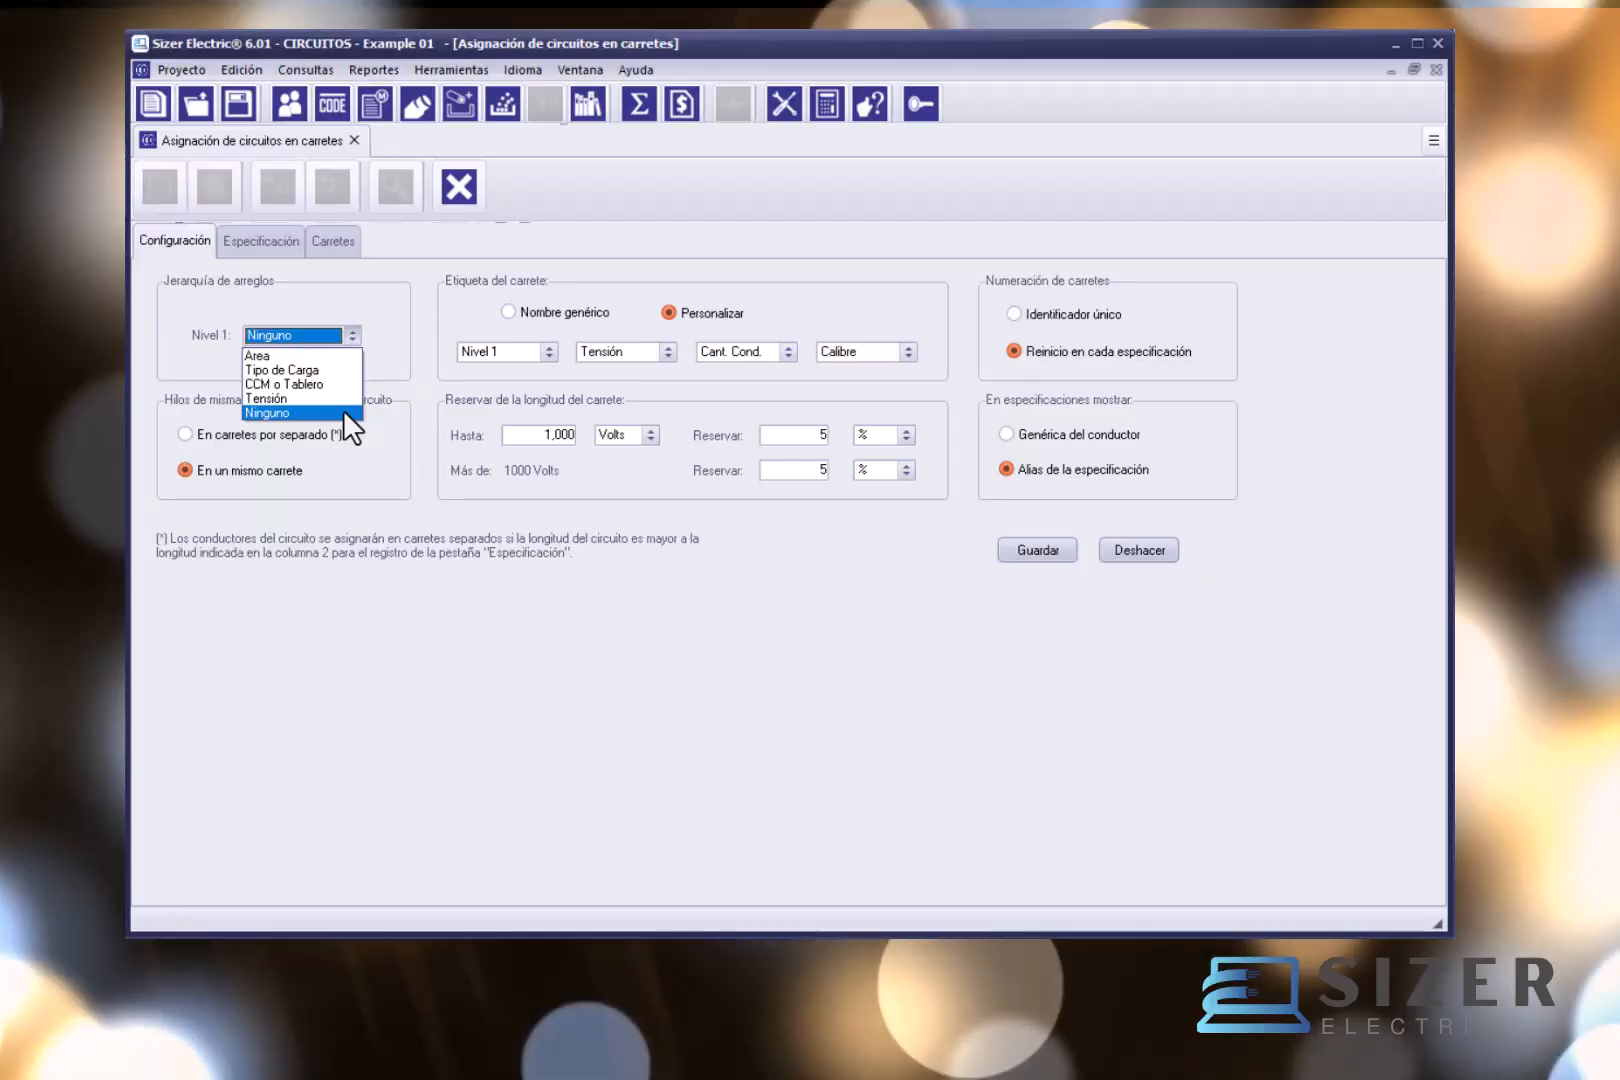
left_click(343, 411)
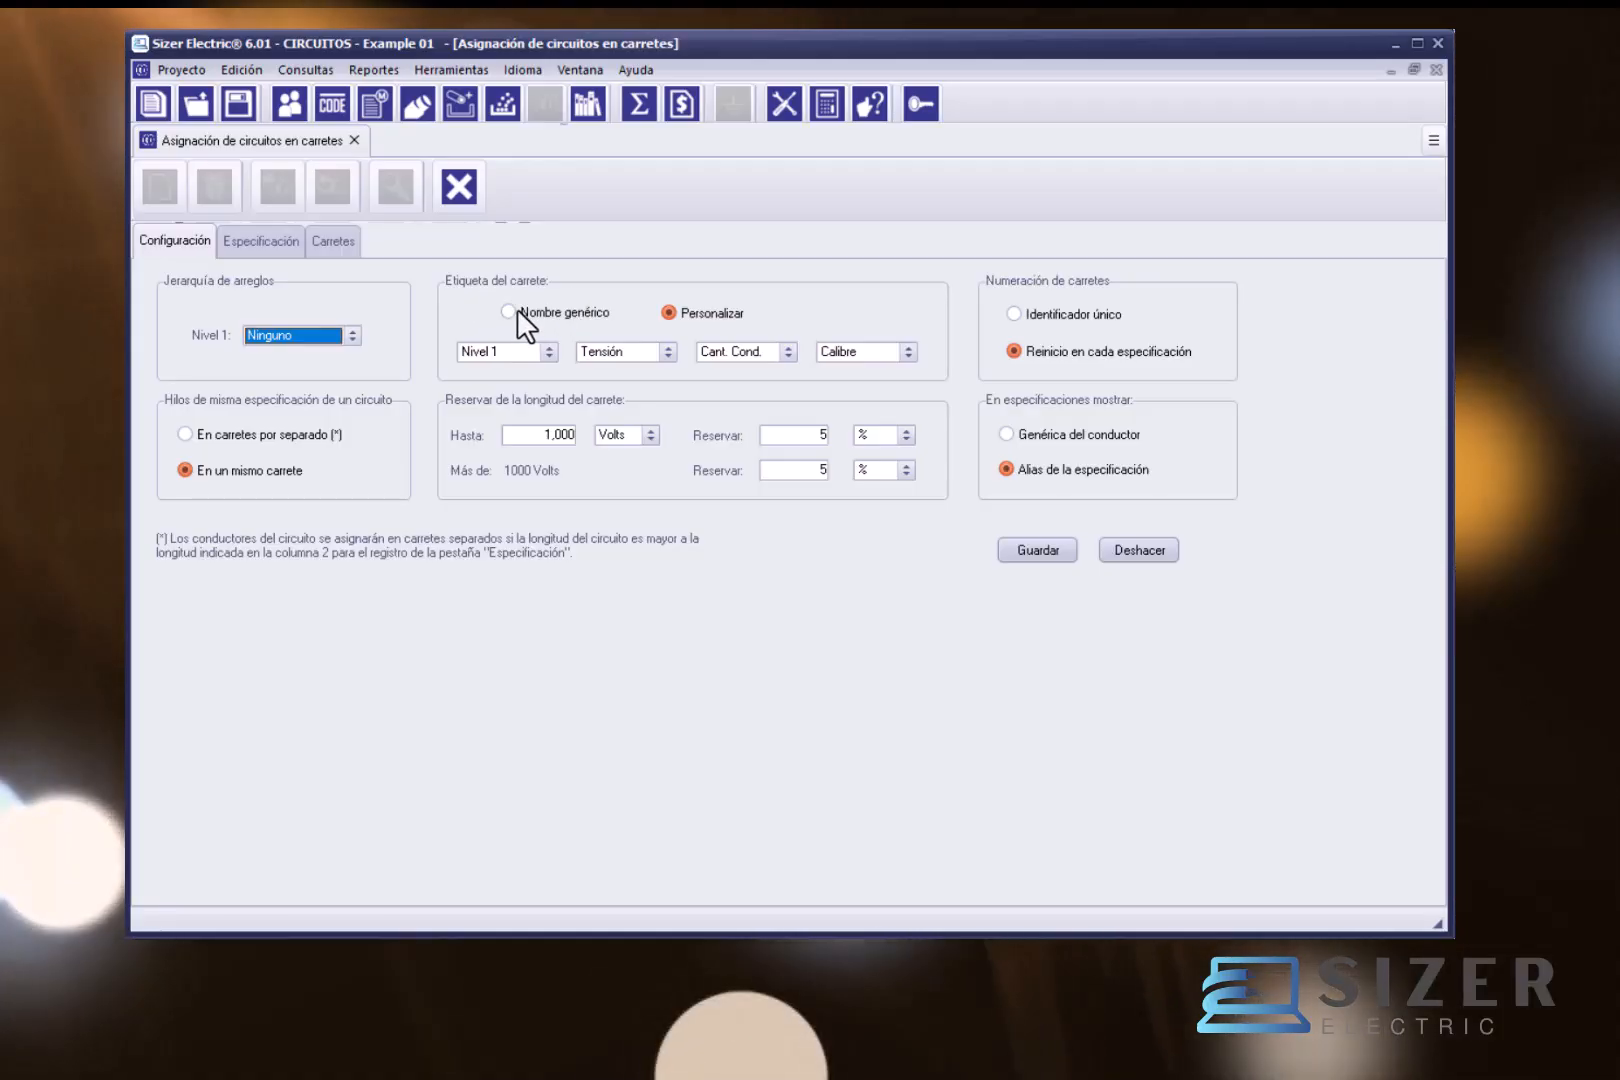
left_click(524, 324)
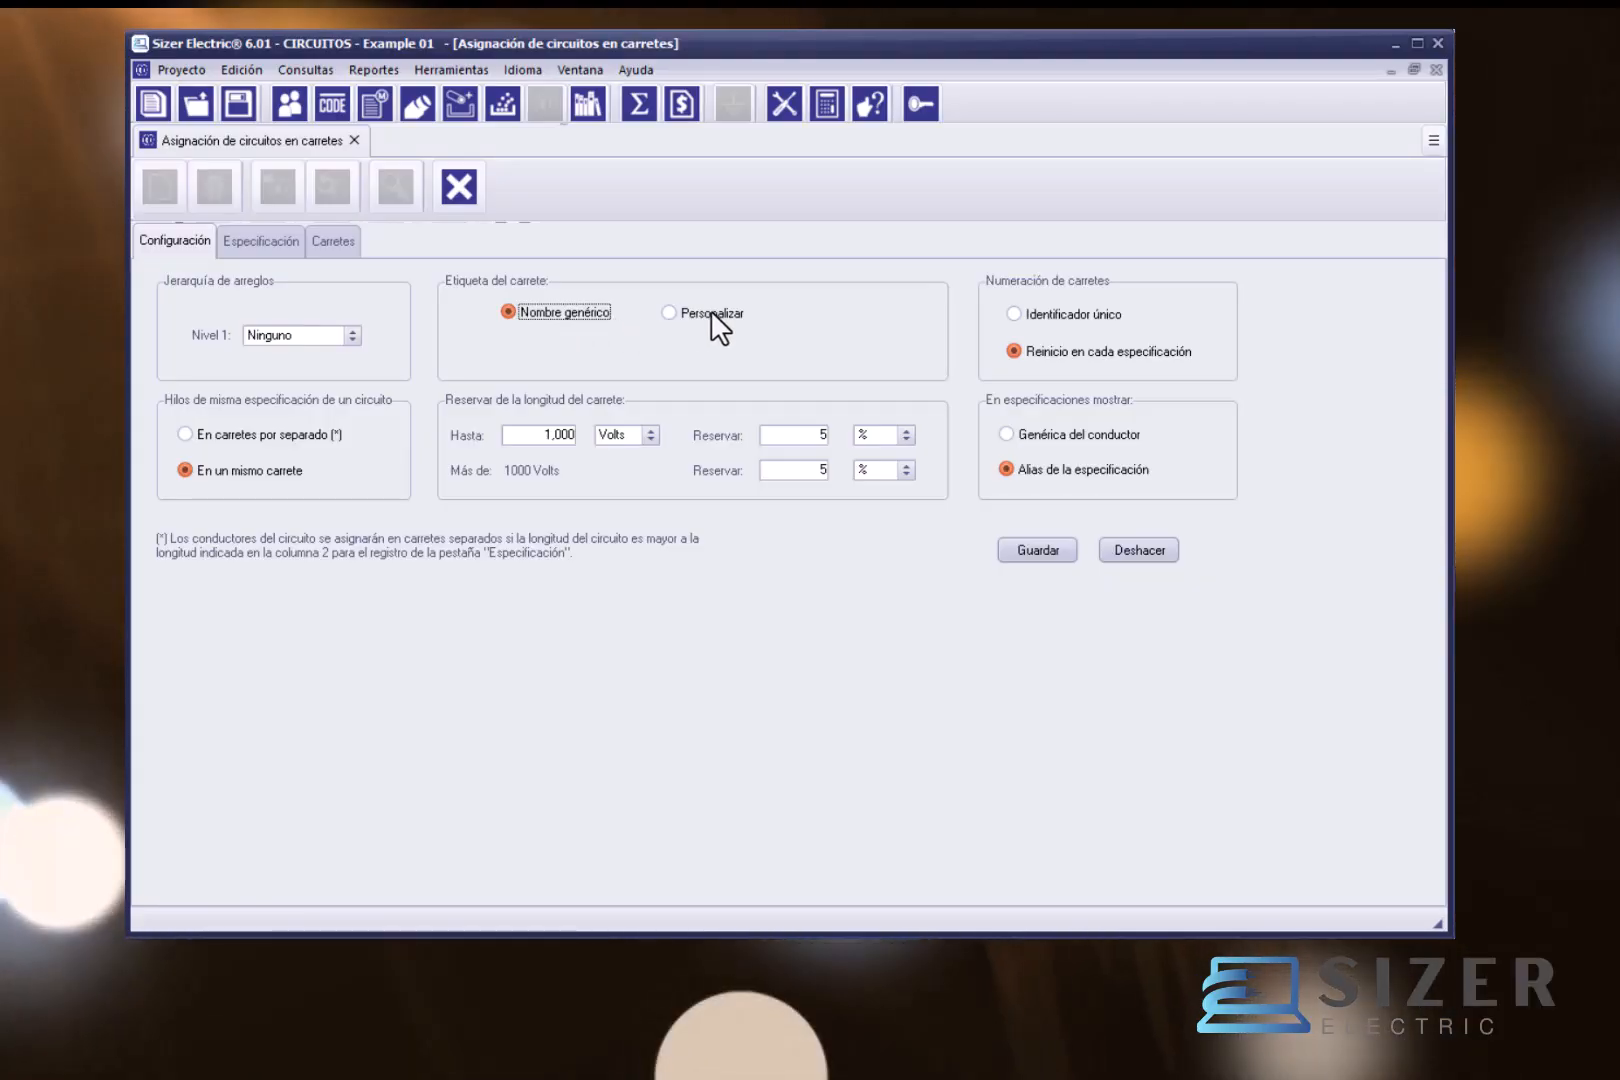
left_click(711, 315)
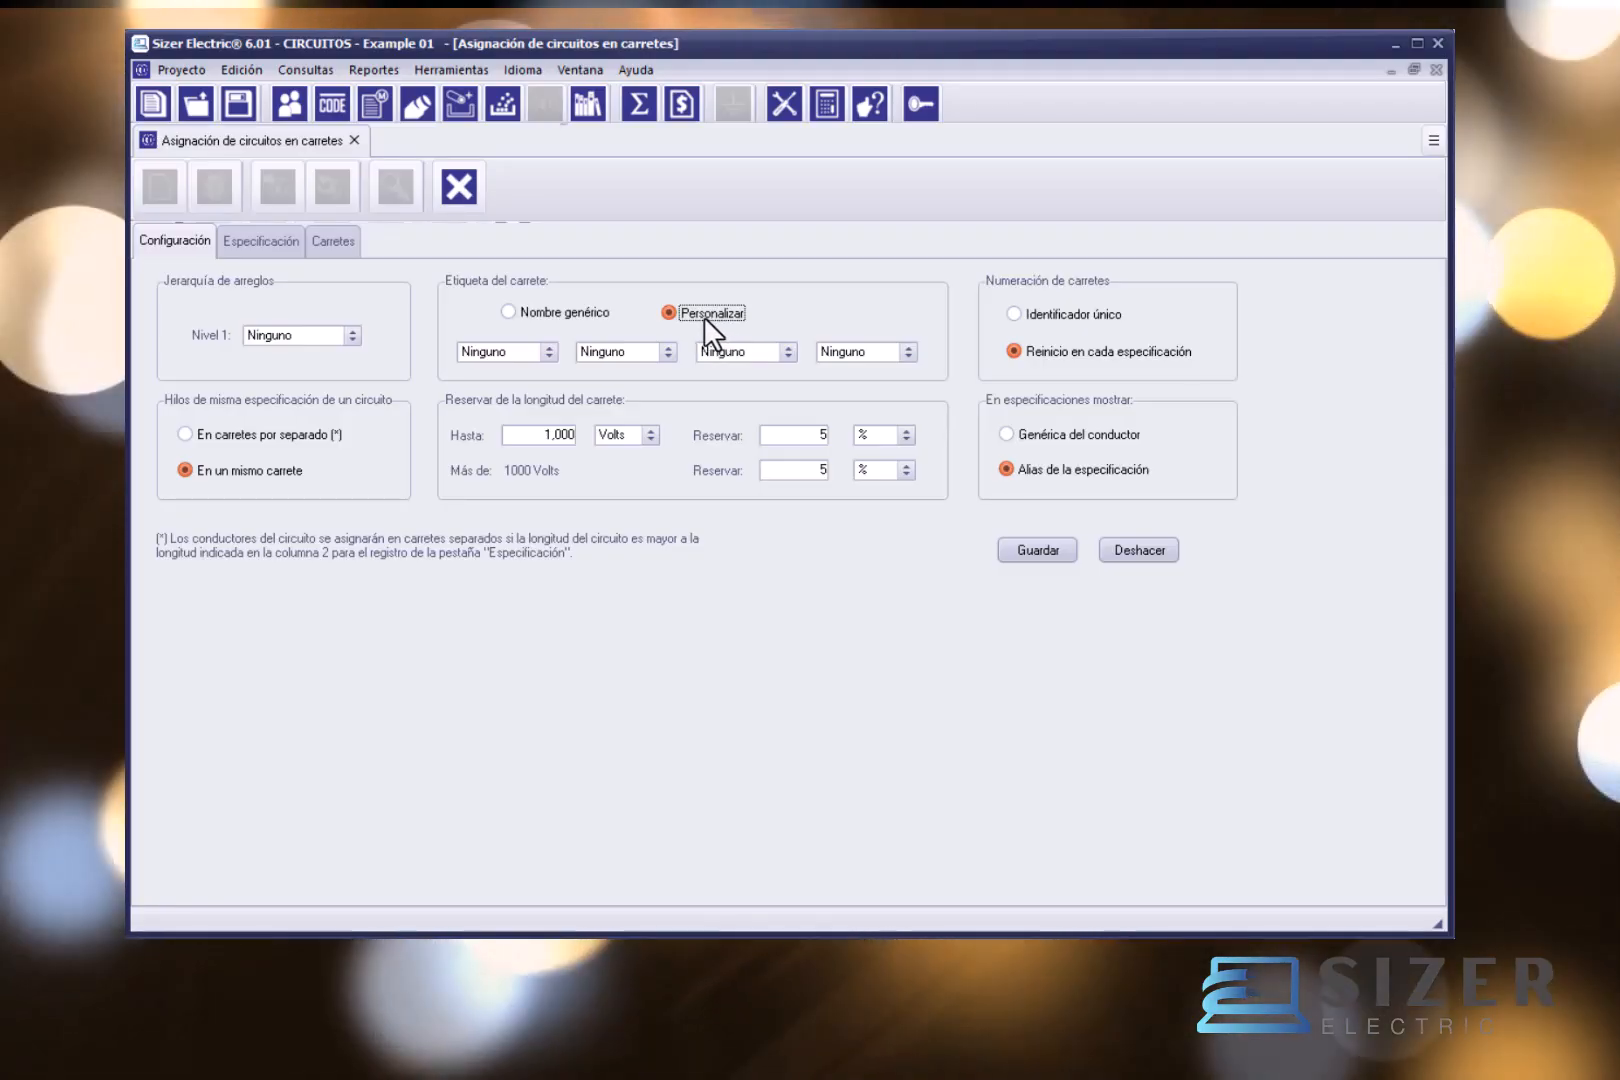
Step: Compose the custom reel label from Nivel 1, Tensión, Cant. Cond. and Calibre, in that order
left_click(546, 352)
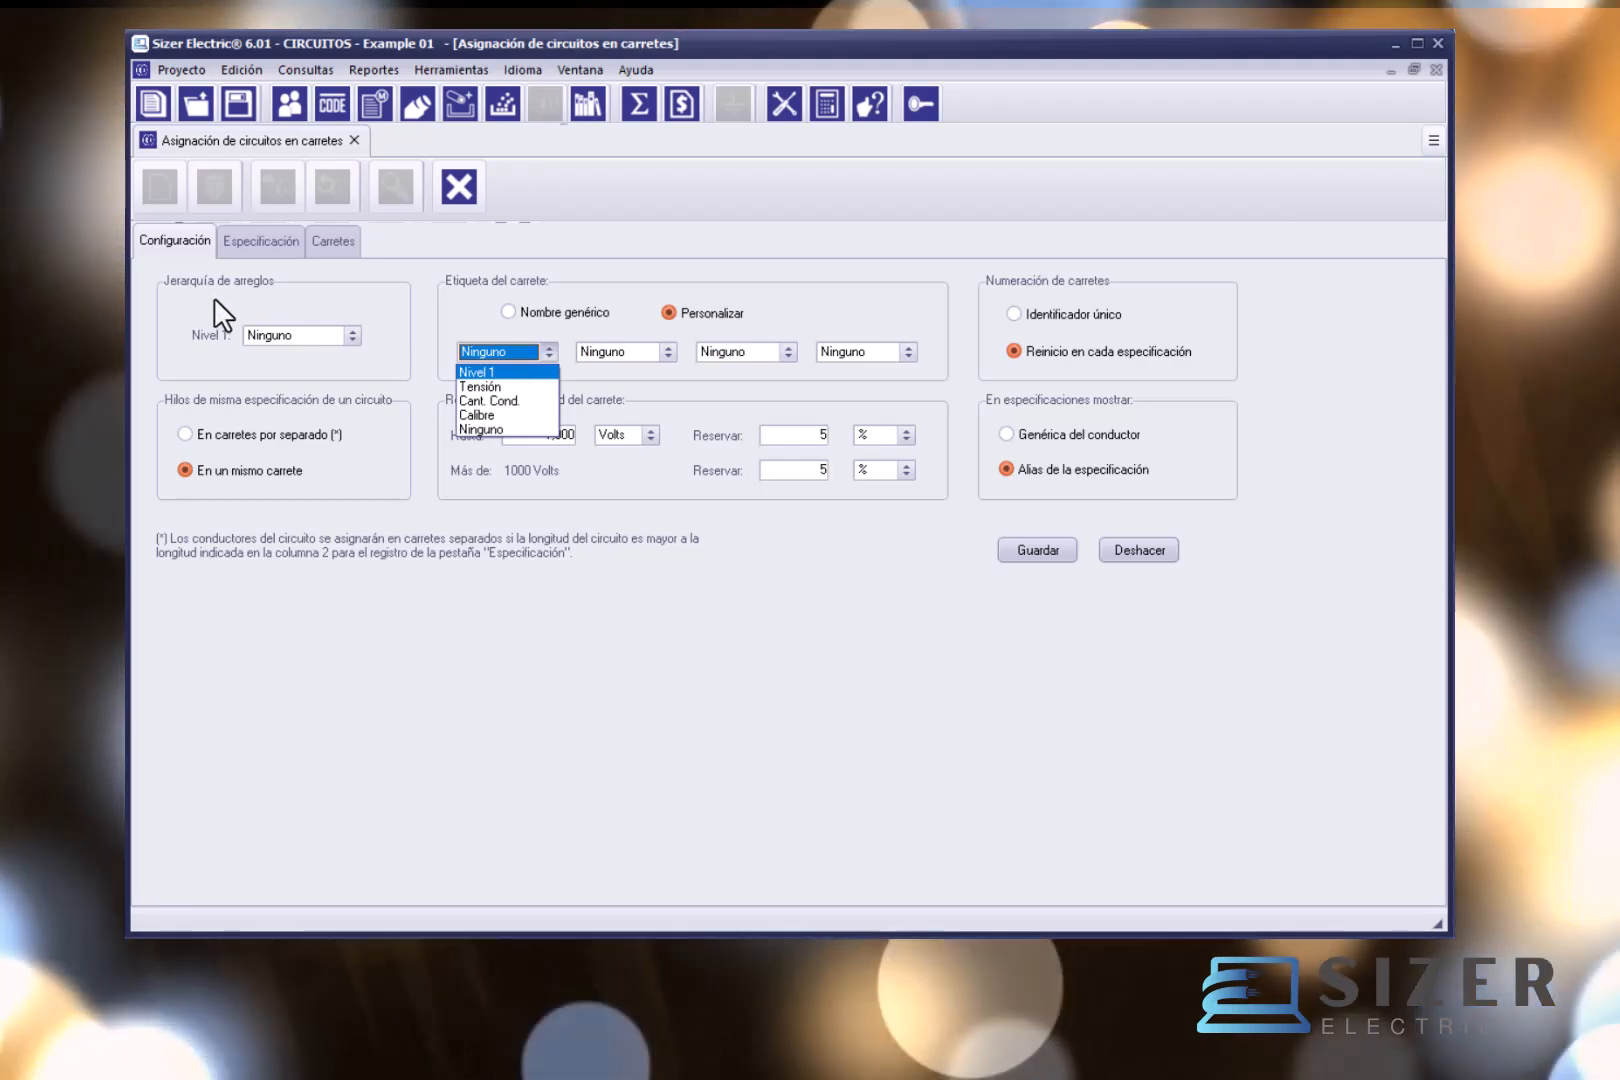
left_click(478, 372)
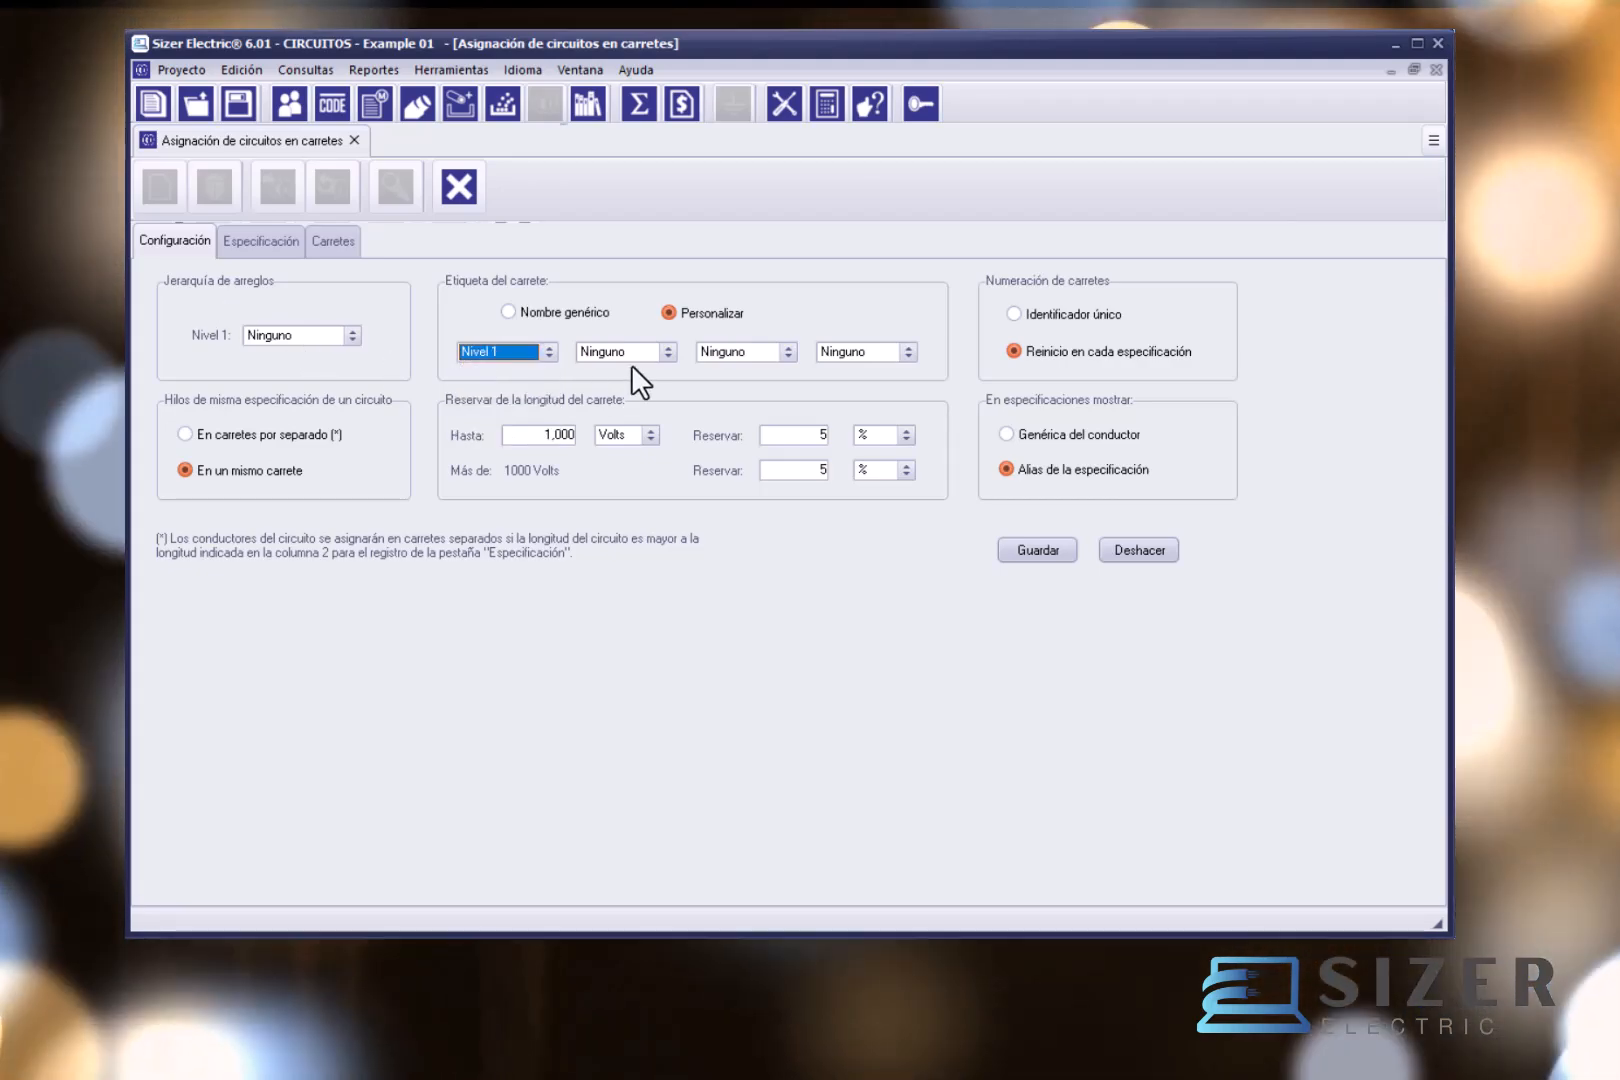
left_click(648, 354)
left_click(610, 386)
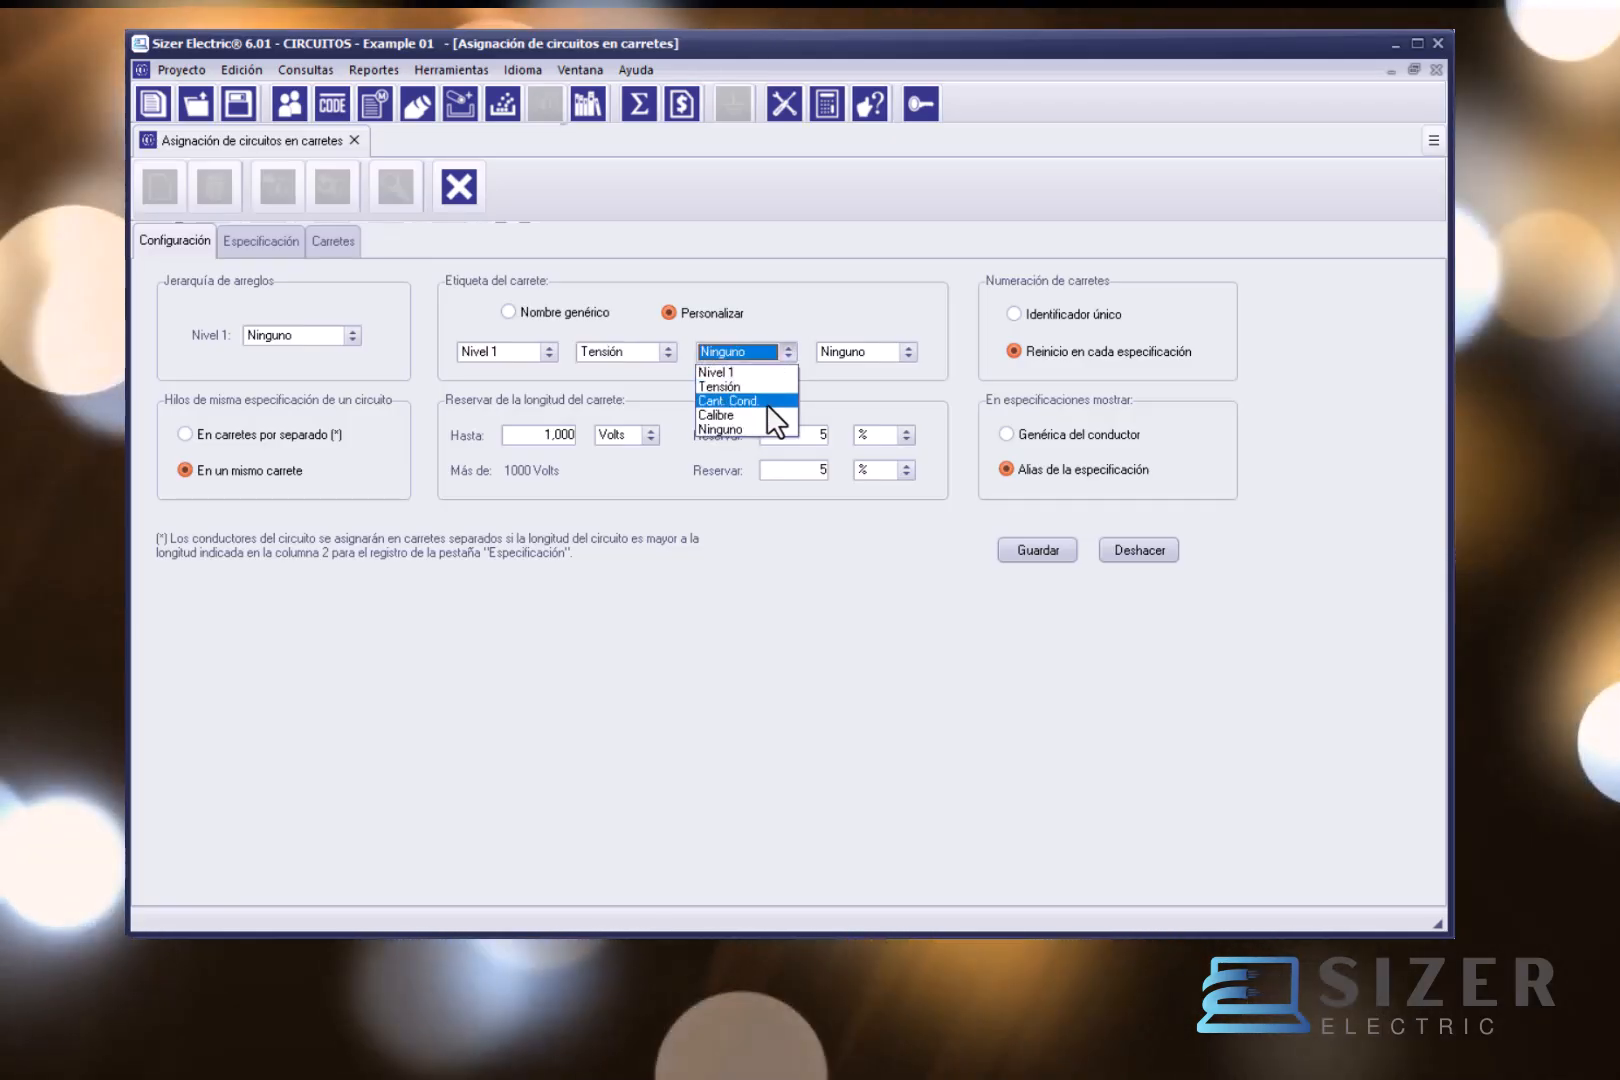
left_click(768, 402)
left_click(890, 352)
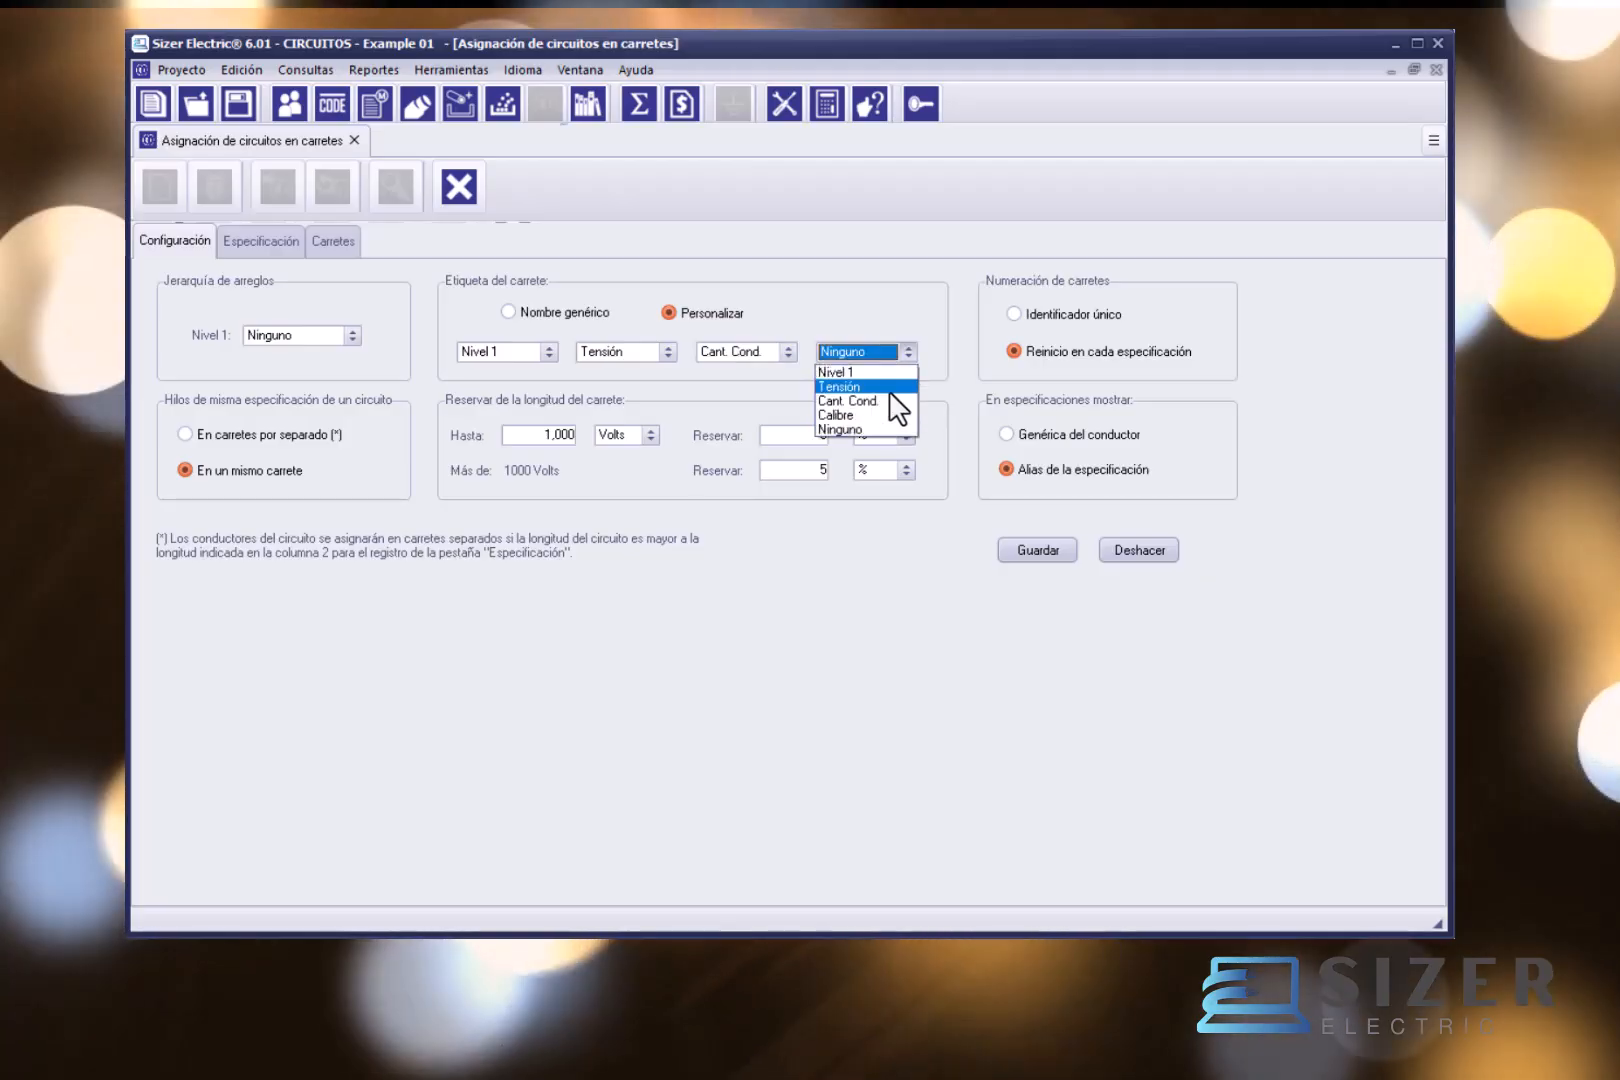
left_click(866, 415)
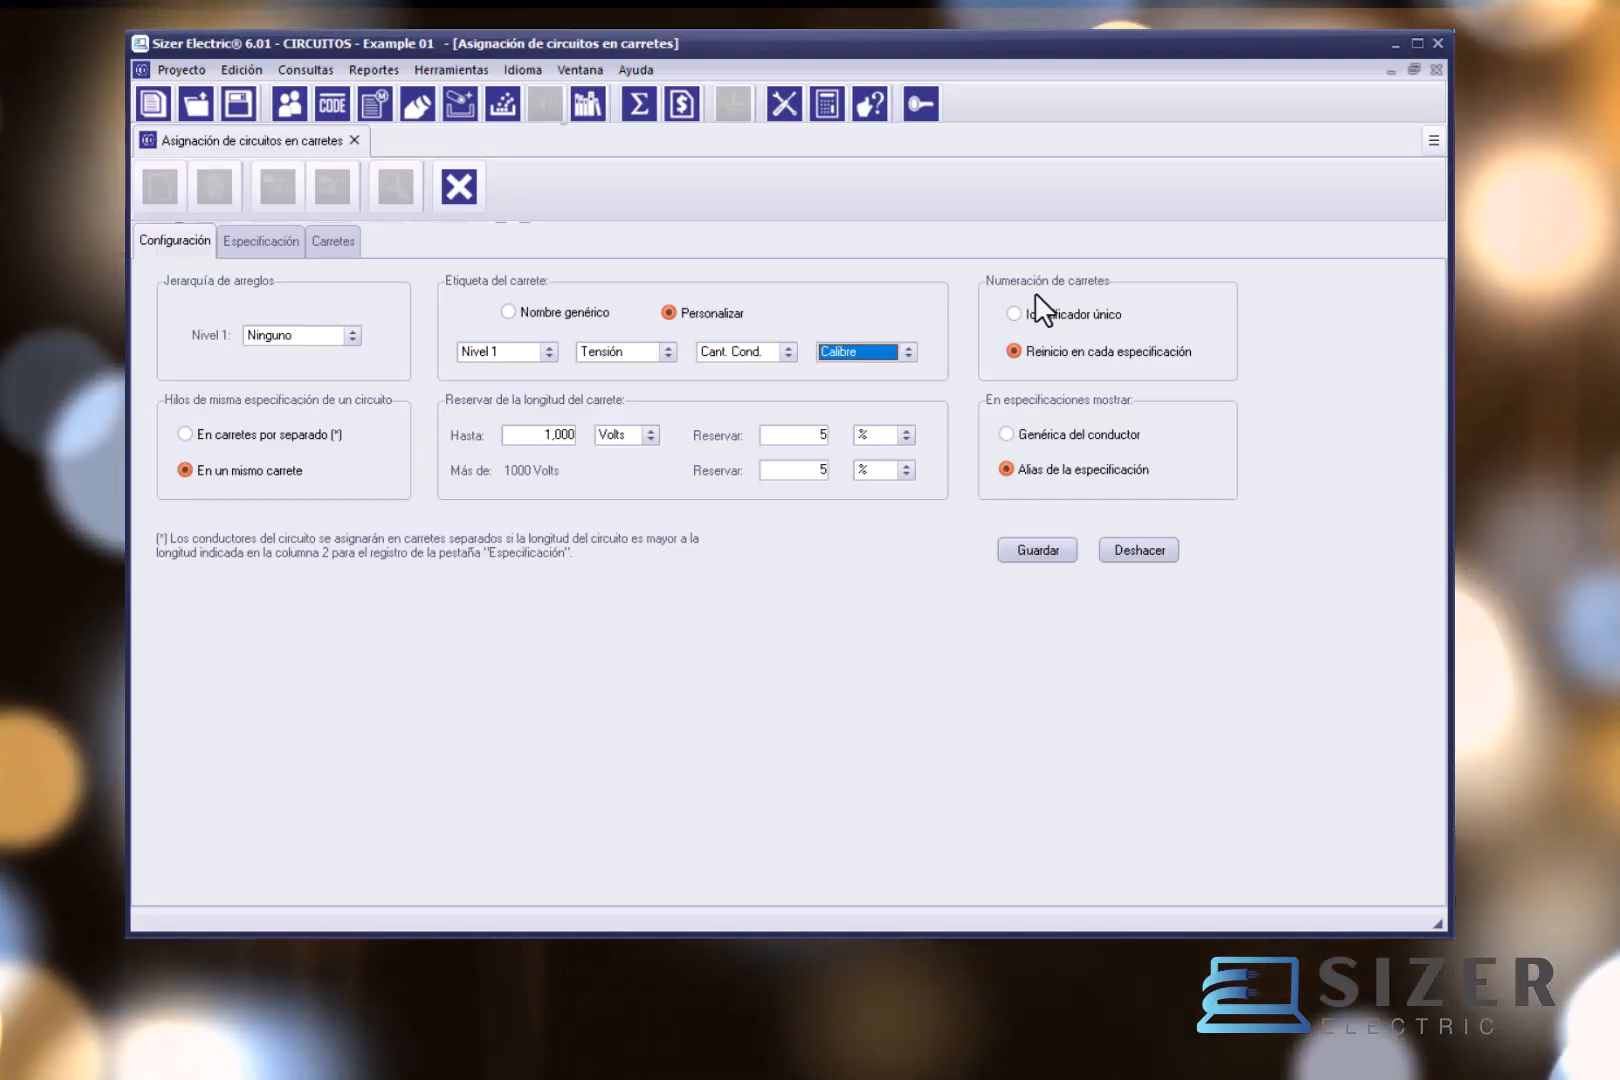
Step: Set reel numbering to Reinicio en cada especificación and assign same-specification wires of a circuit to En carretes por separado
left_click(1042, 316)
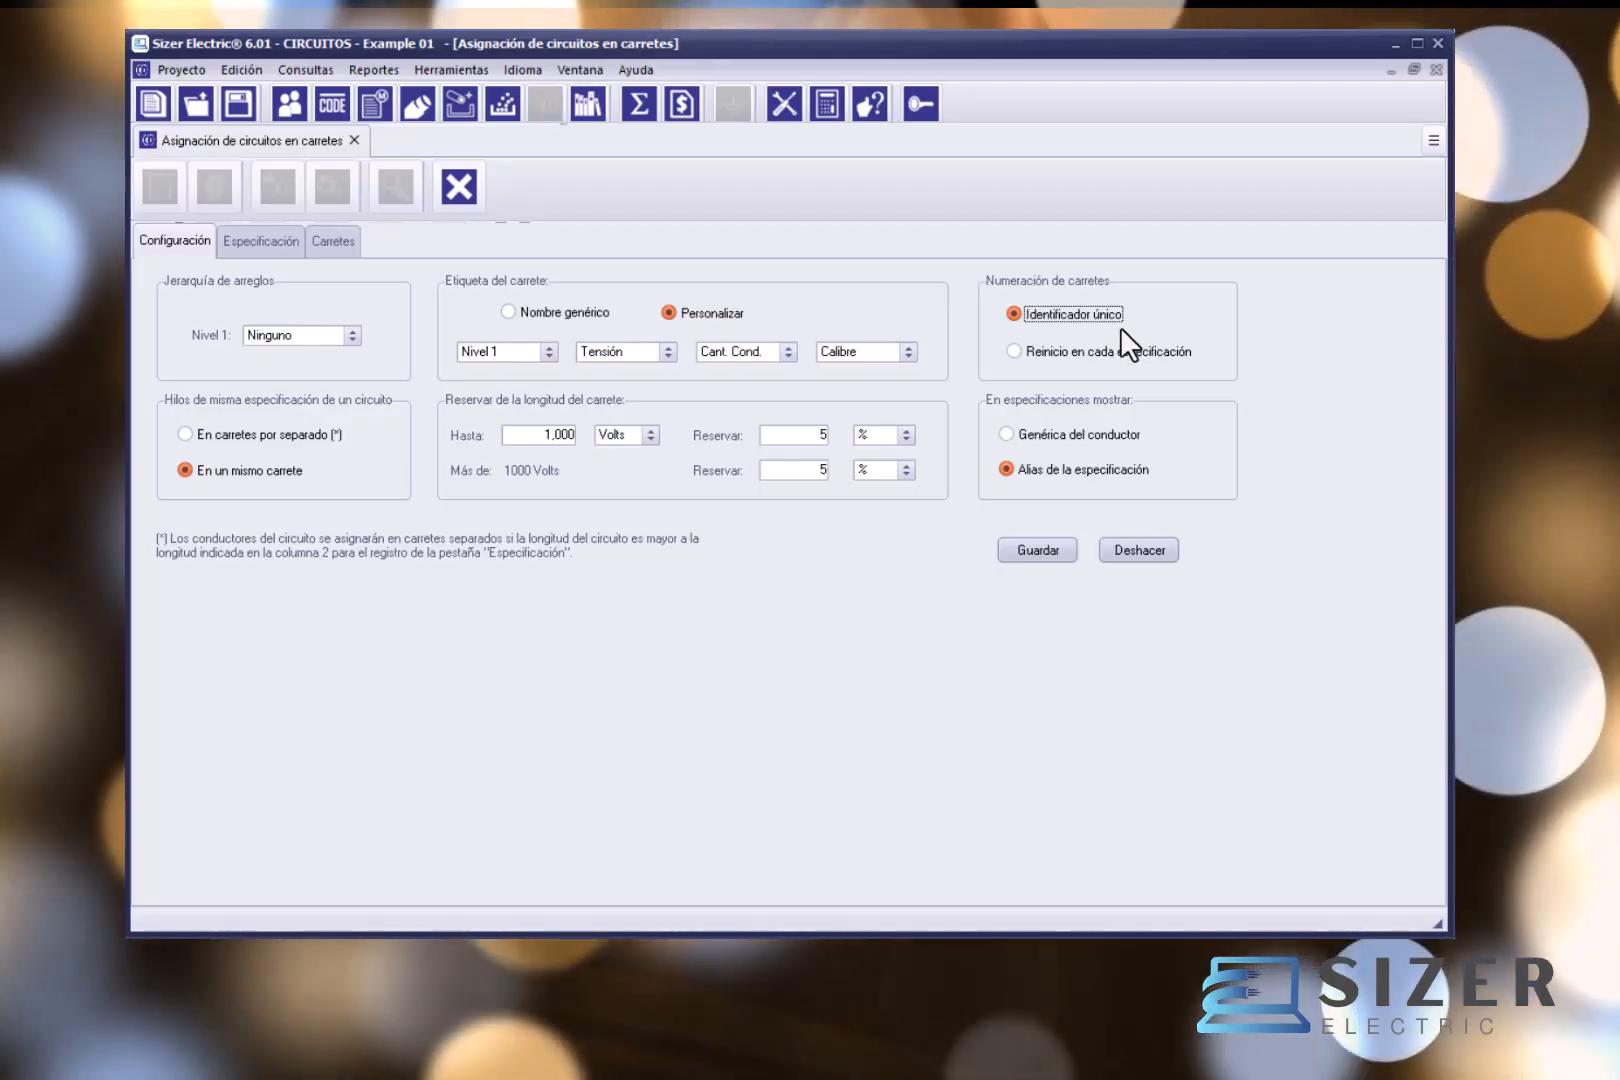
left_click(1114, 352)
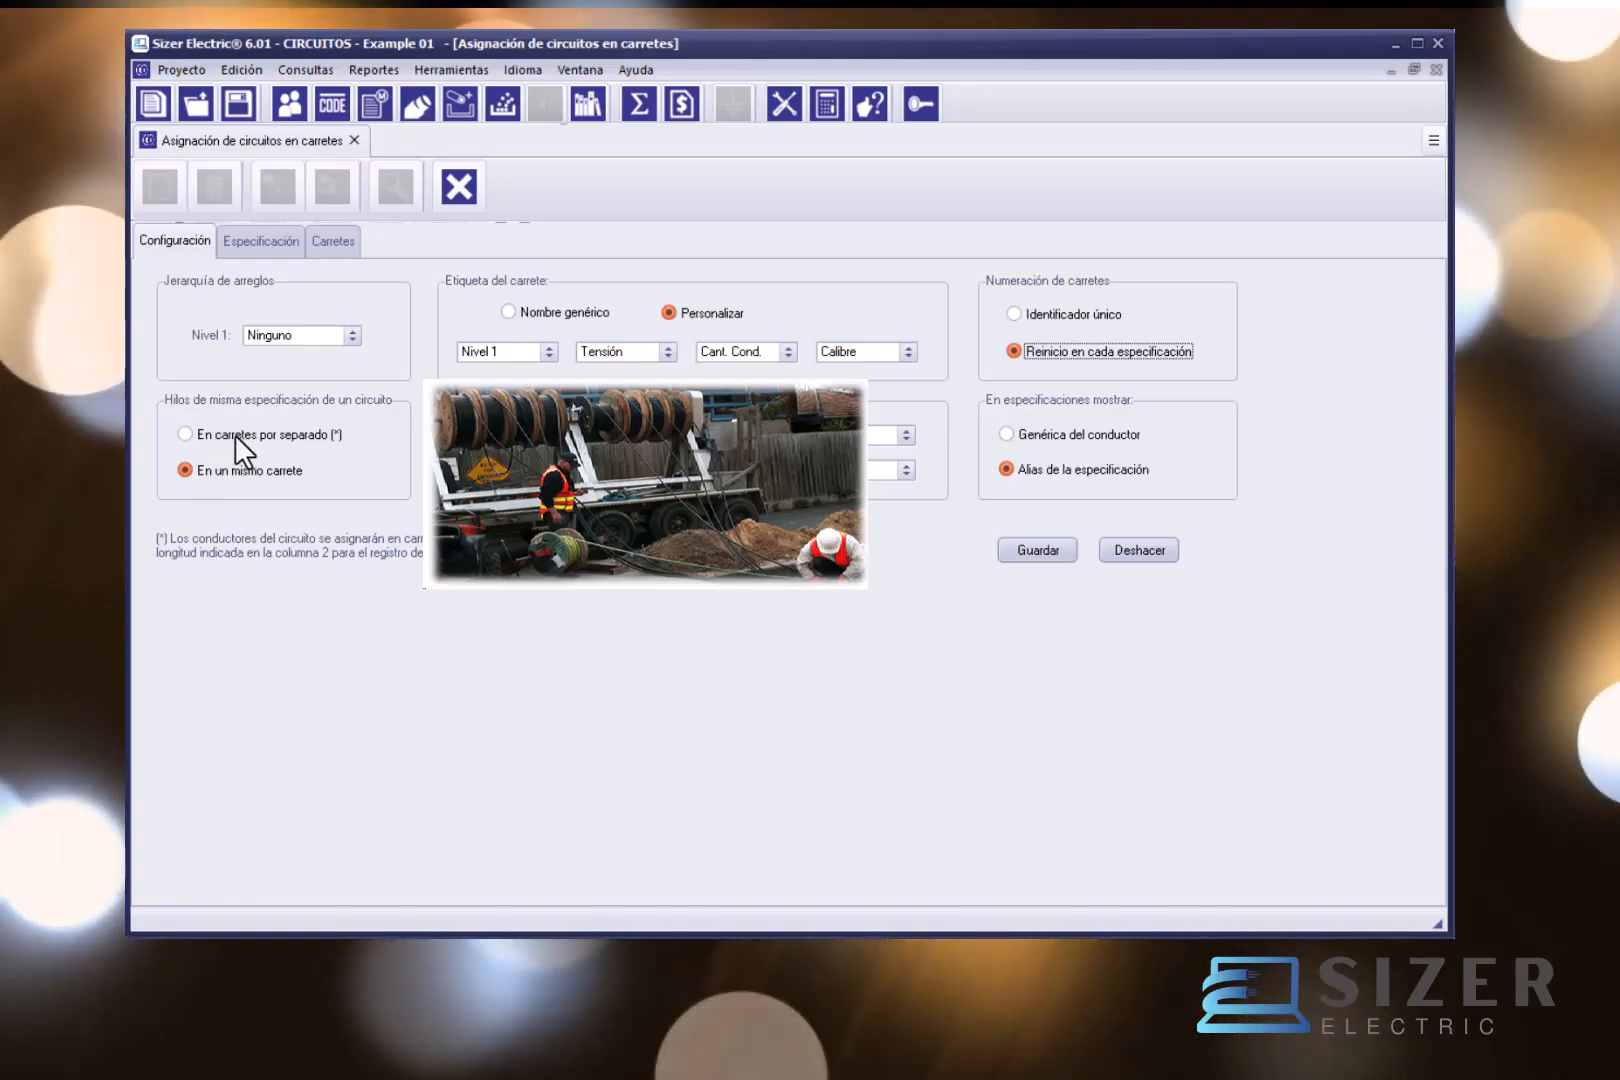
left_click(231, 435)
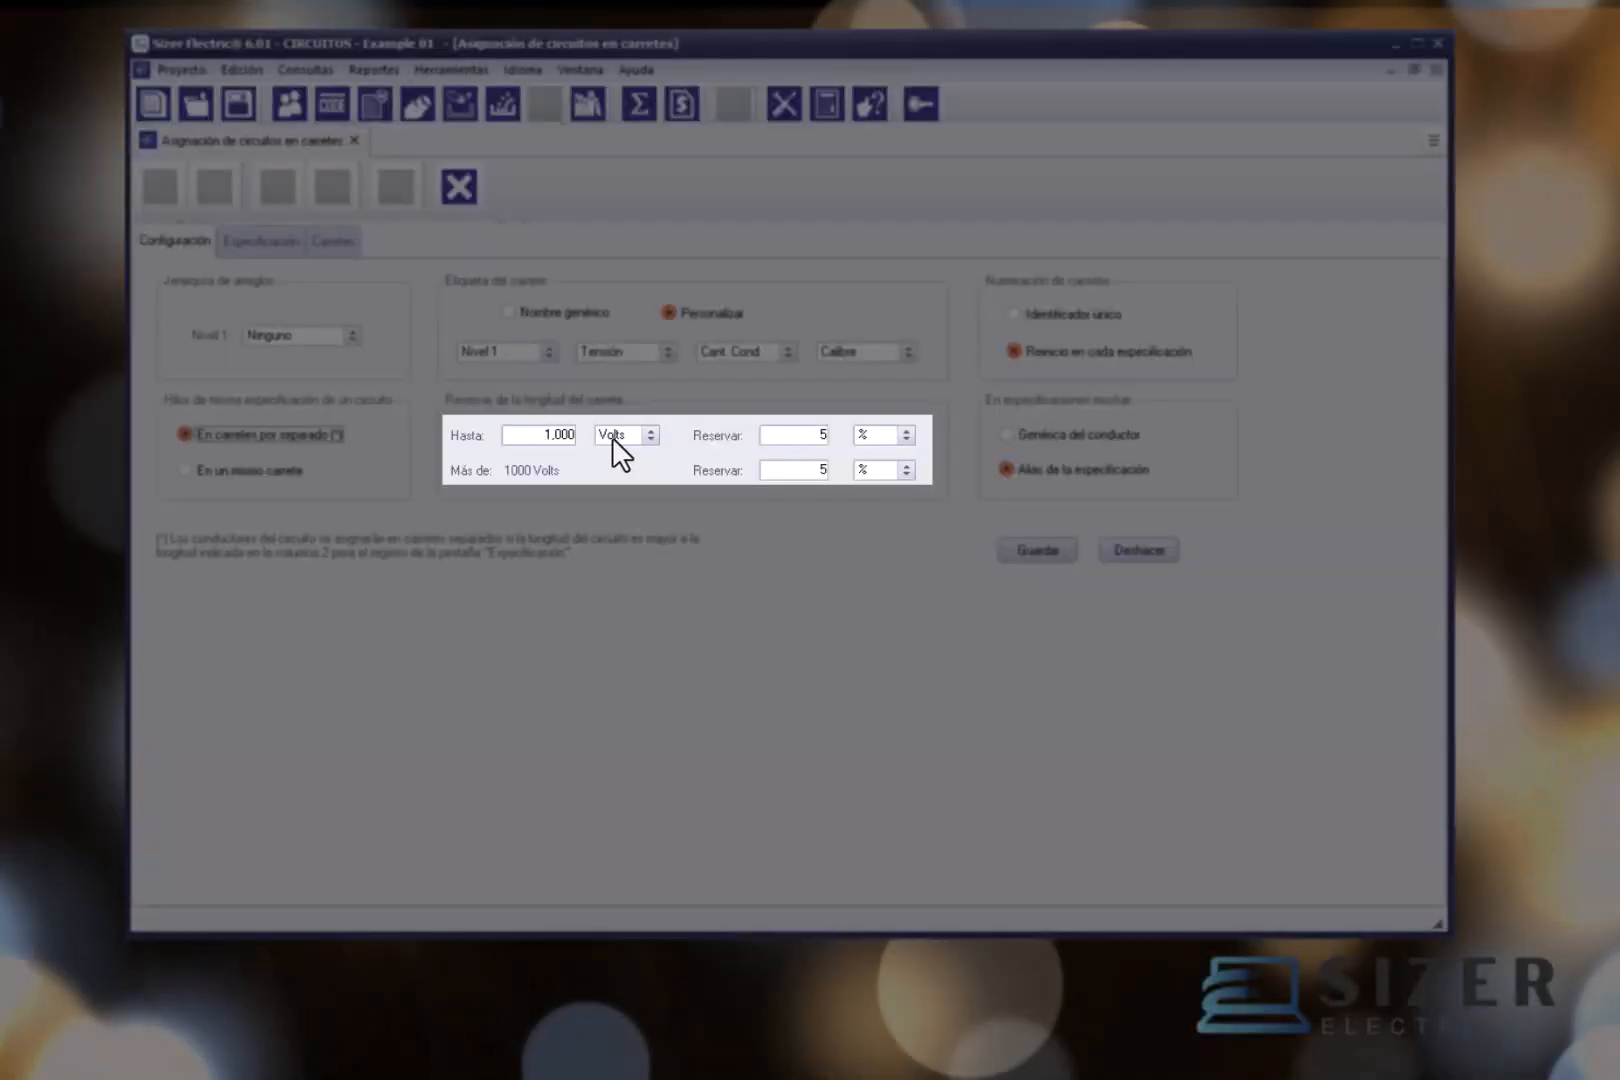
Step: Set the reel length reserve's threshold unit to Volts and check the unit options for the up-to-1,000 reserve
left_click(650, 436)
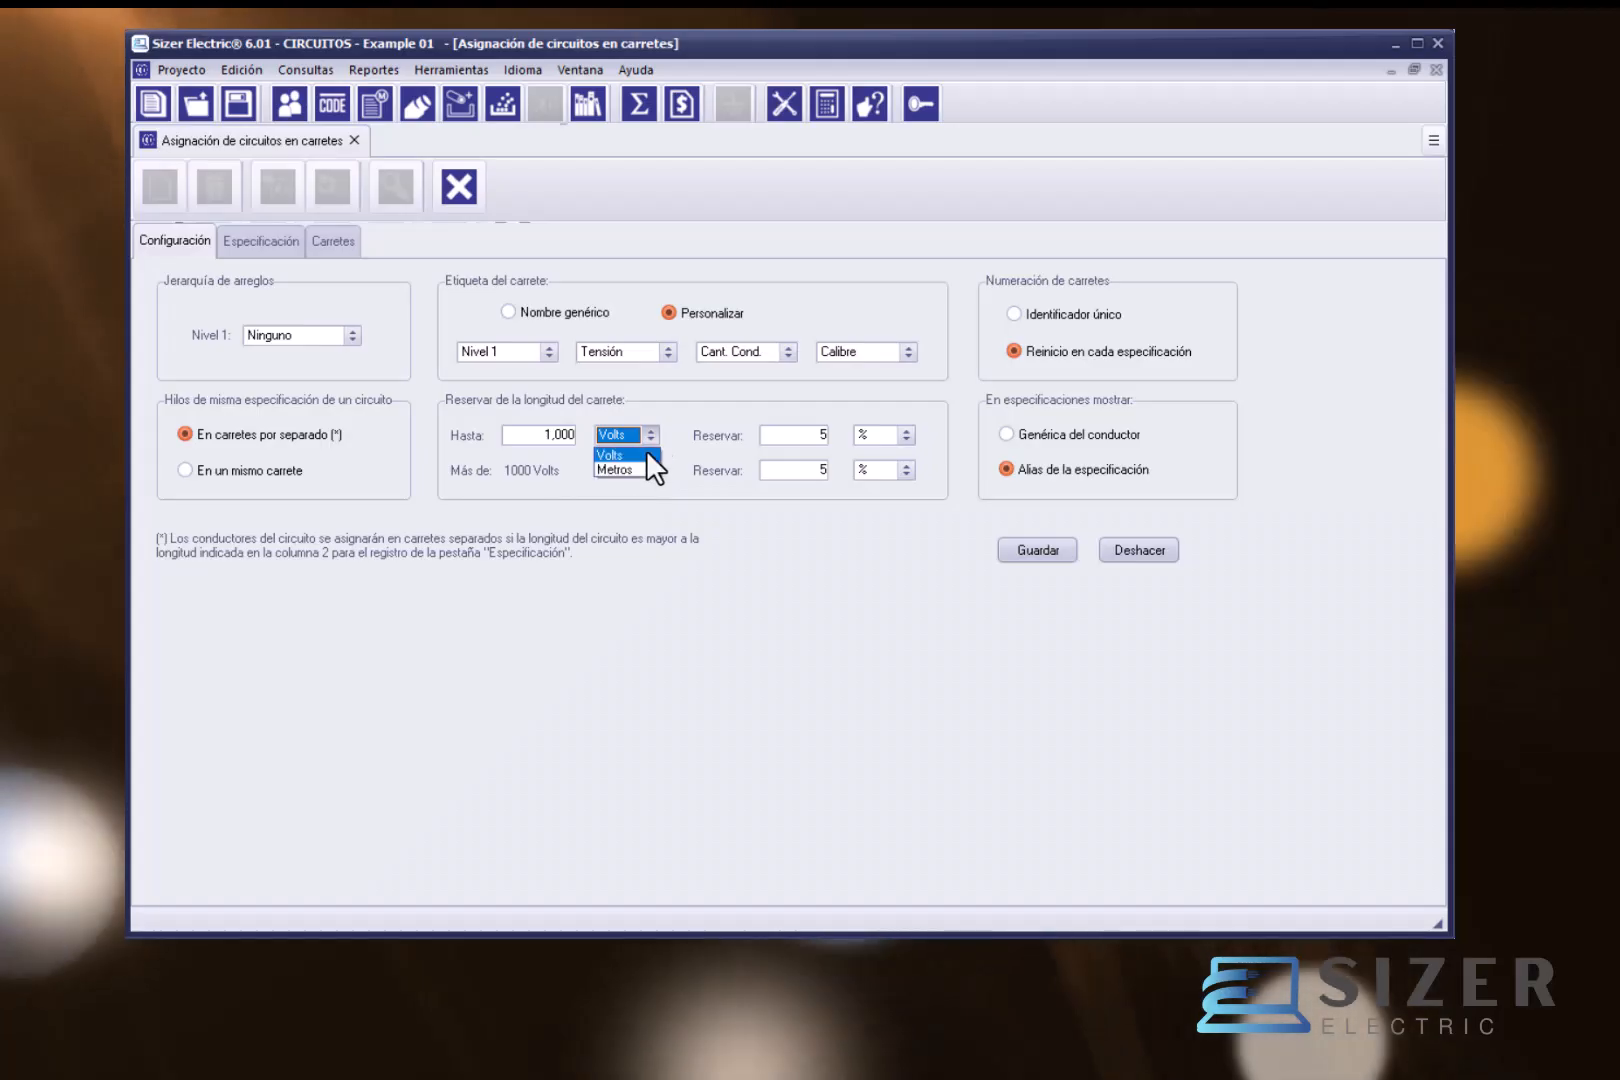
left_click(646, 453)
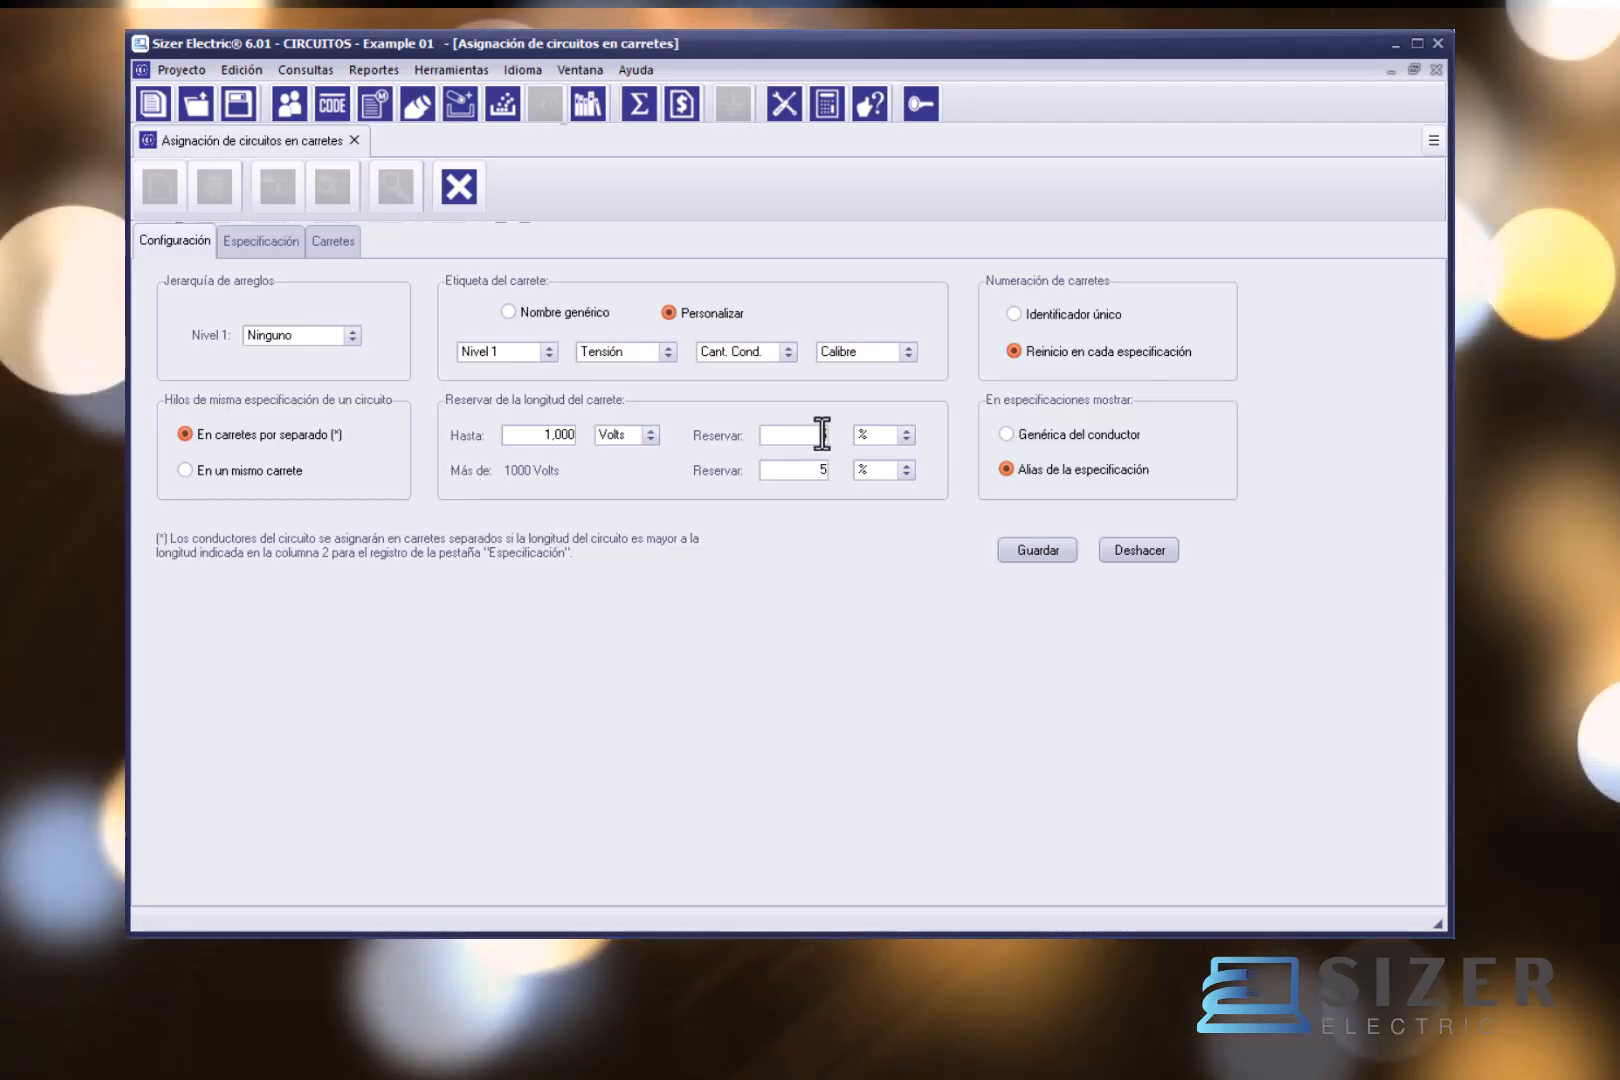
left_click(906, 430)
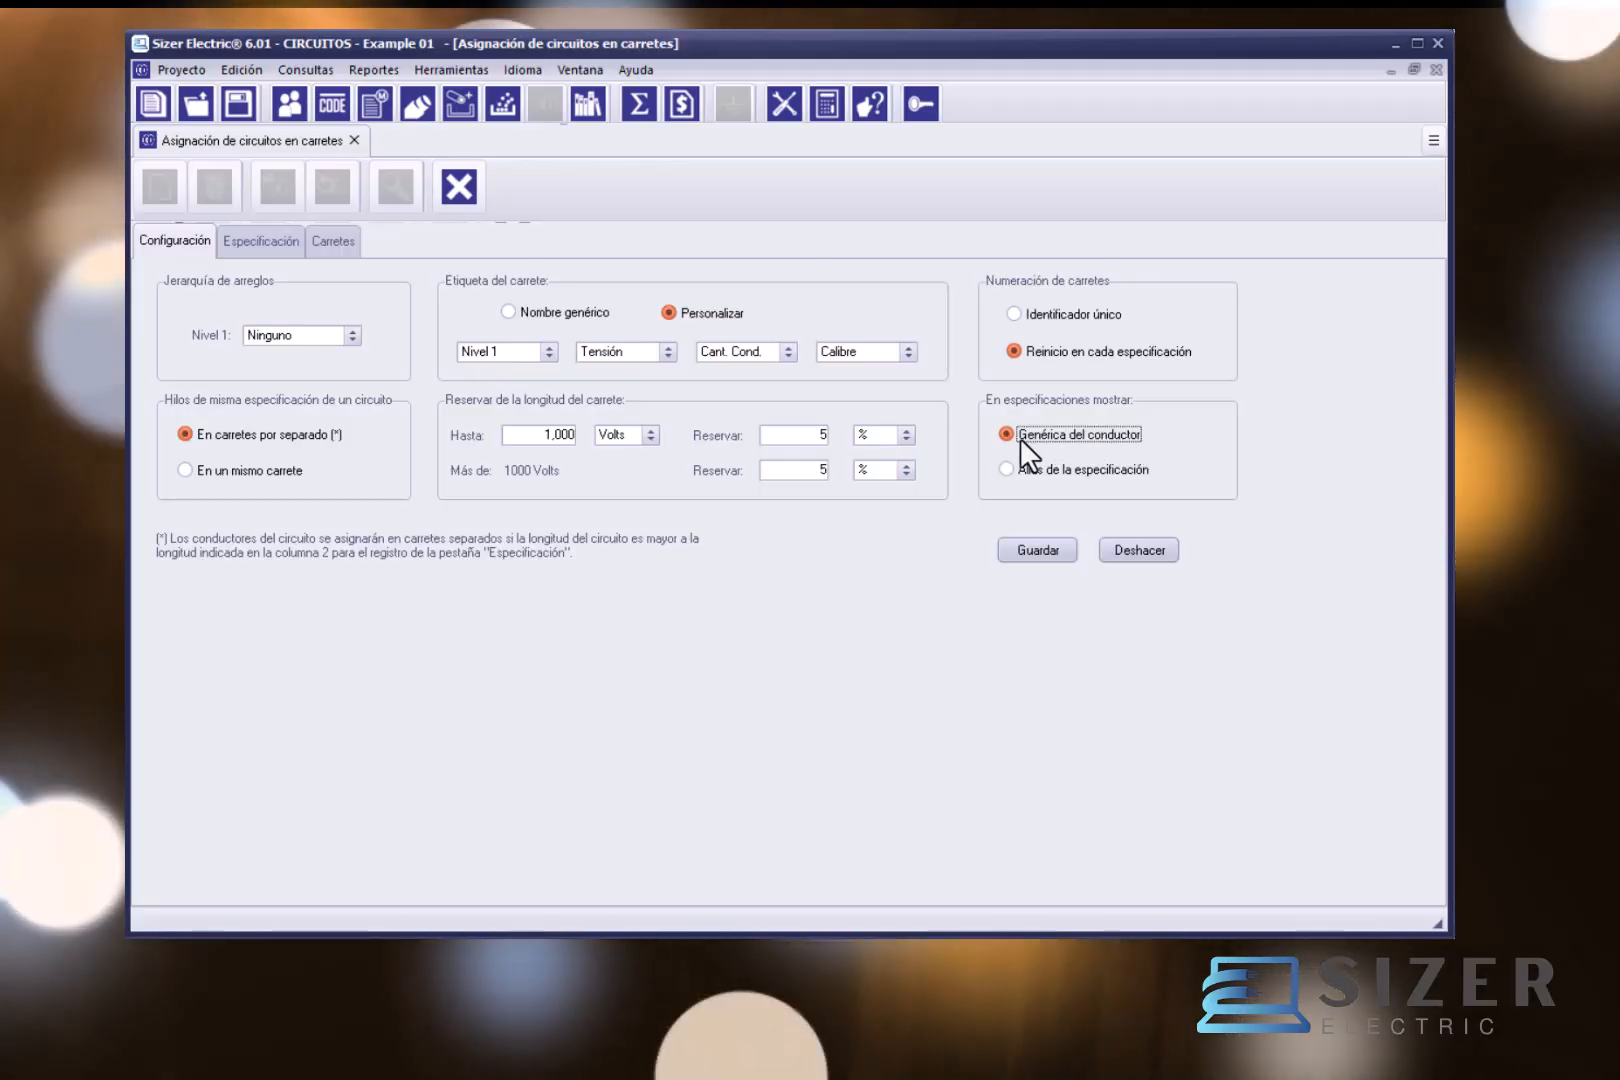
Step: Show specifications as Genérica del conductor and save the reel configuration, accepting the release of the current reel arrangements
left_click(1024, 470)
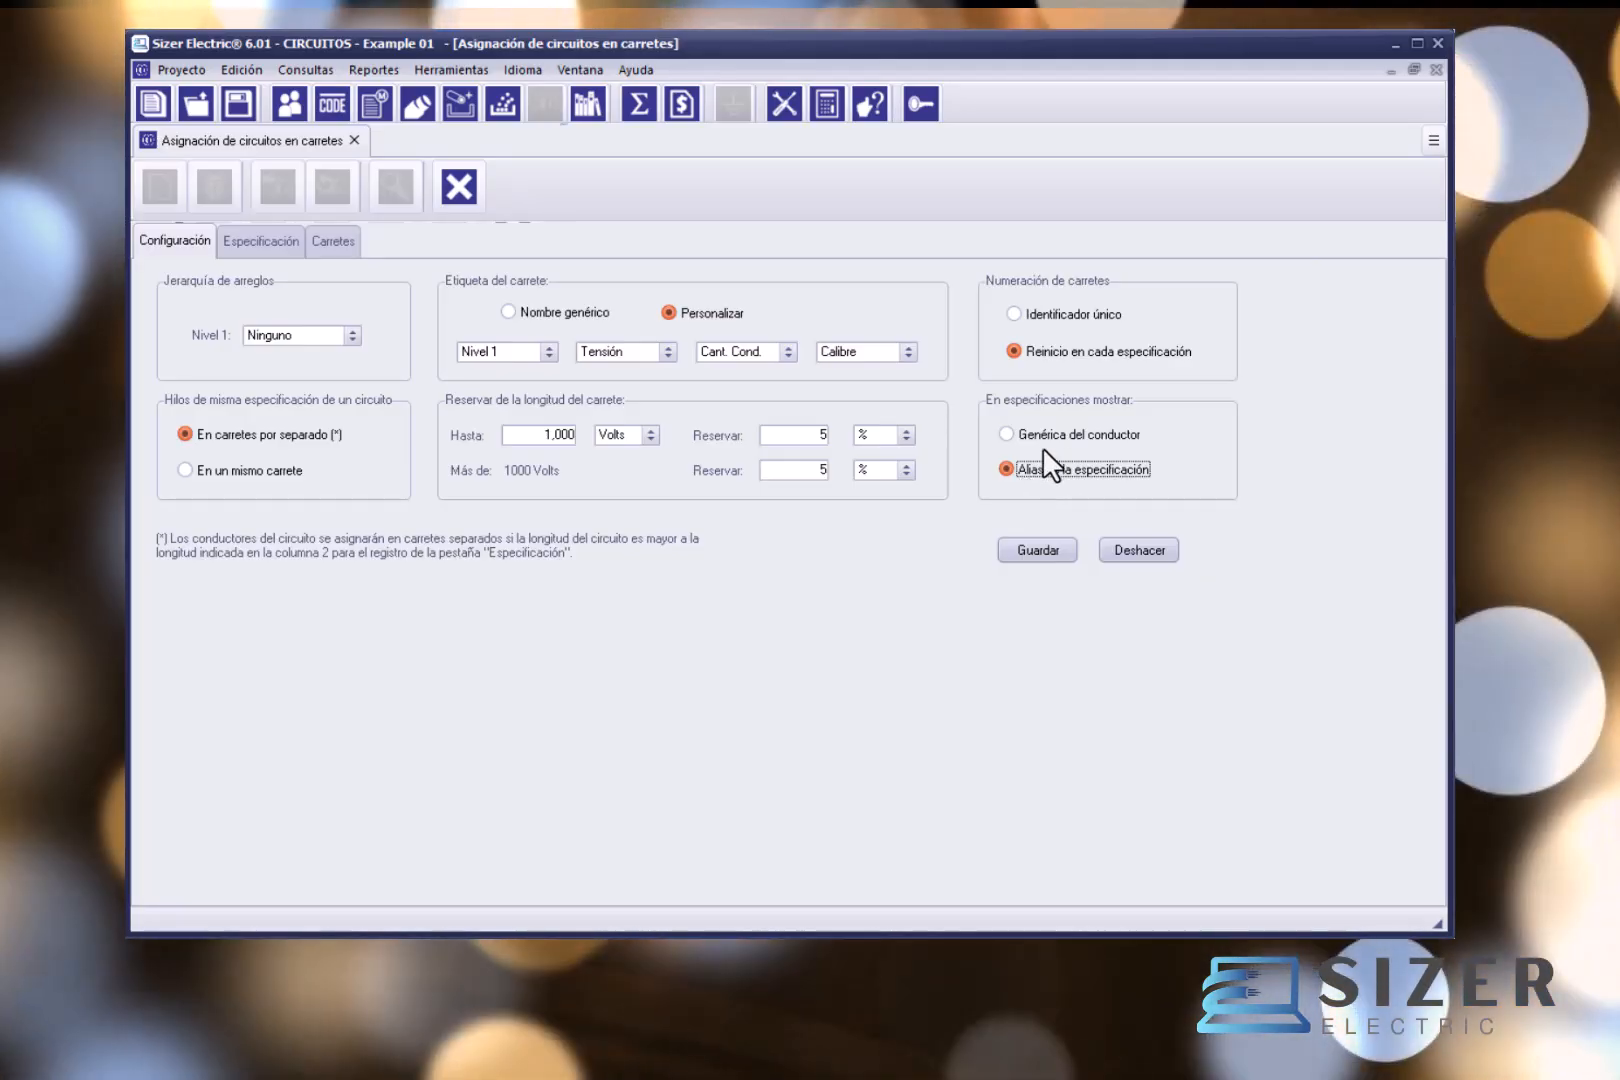
left_click(1018, 433)
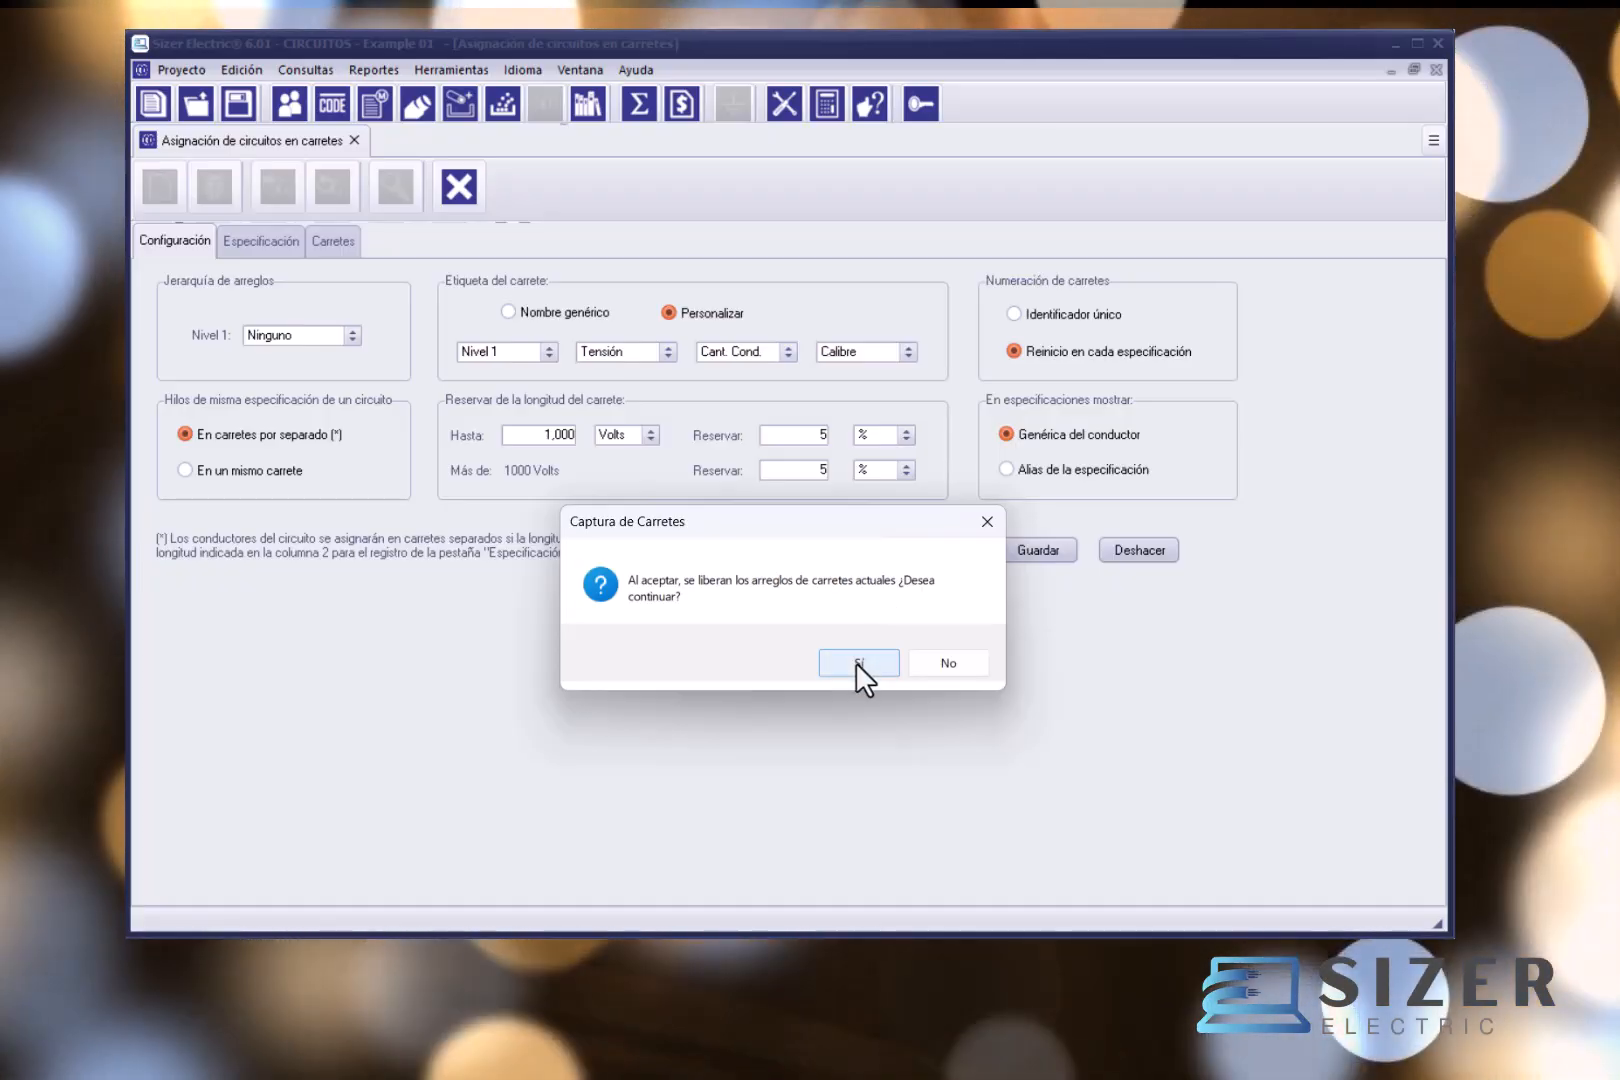
left_click(856, 661)
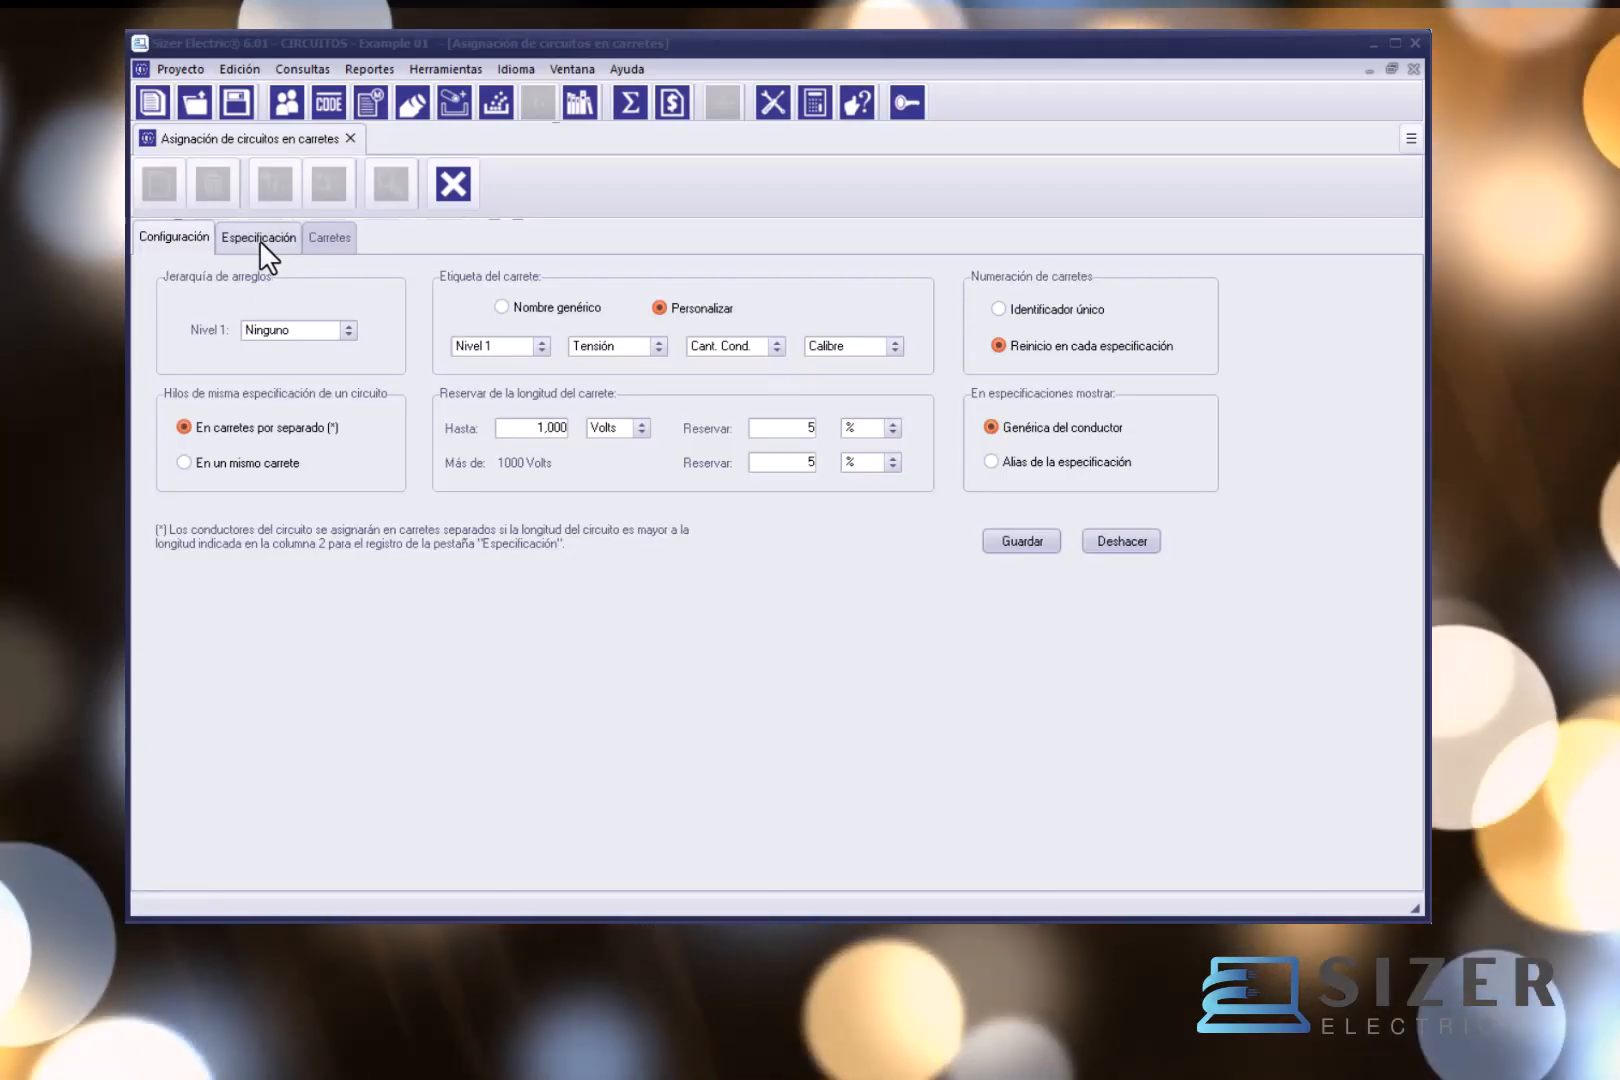
Step: Examine the conductor specification rows with their circuit length, minimum and maximum reel lengths, weight and alias
left_click(259, 239)
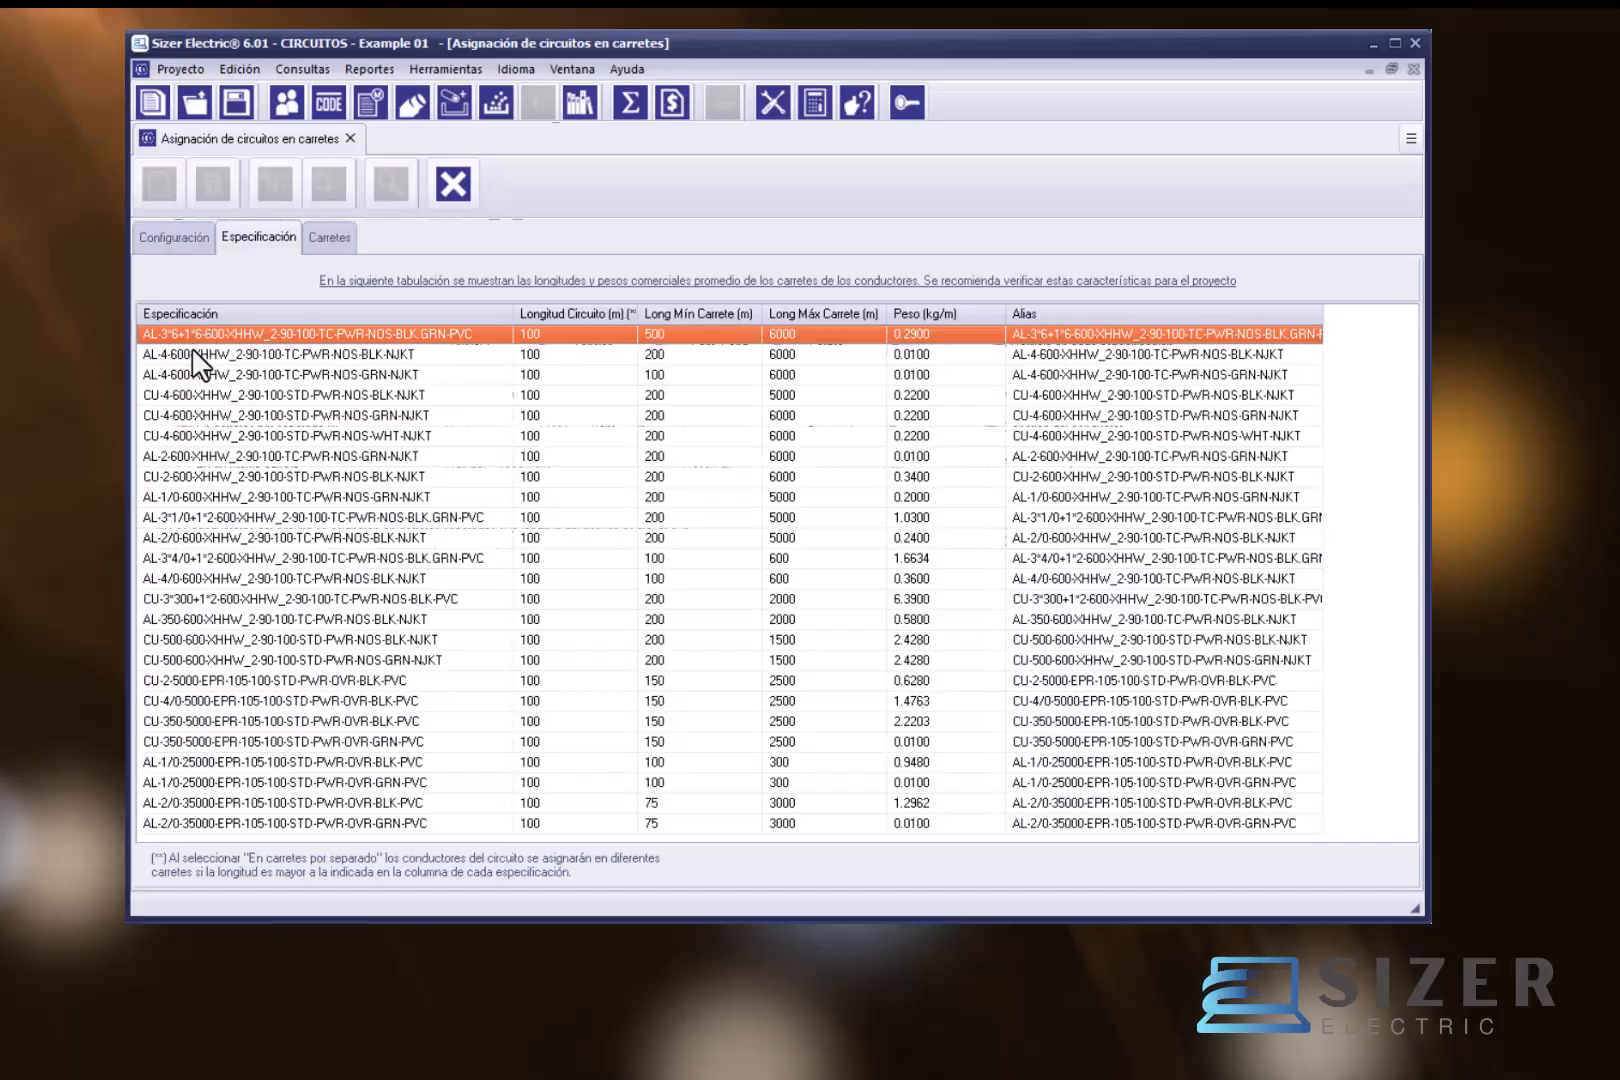
left_click(191, 352)
left_click(194, 374)
left_click(196, 415)
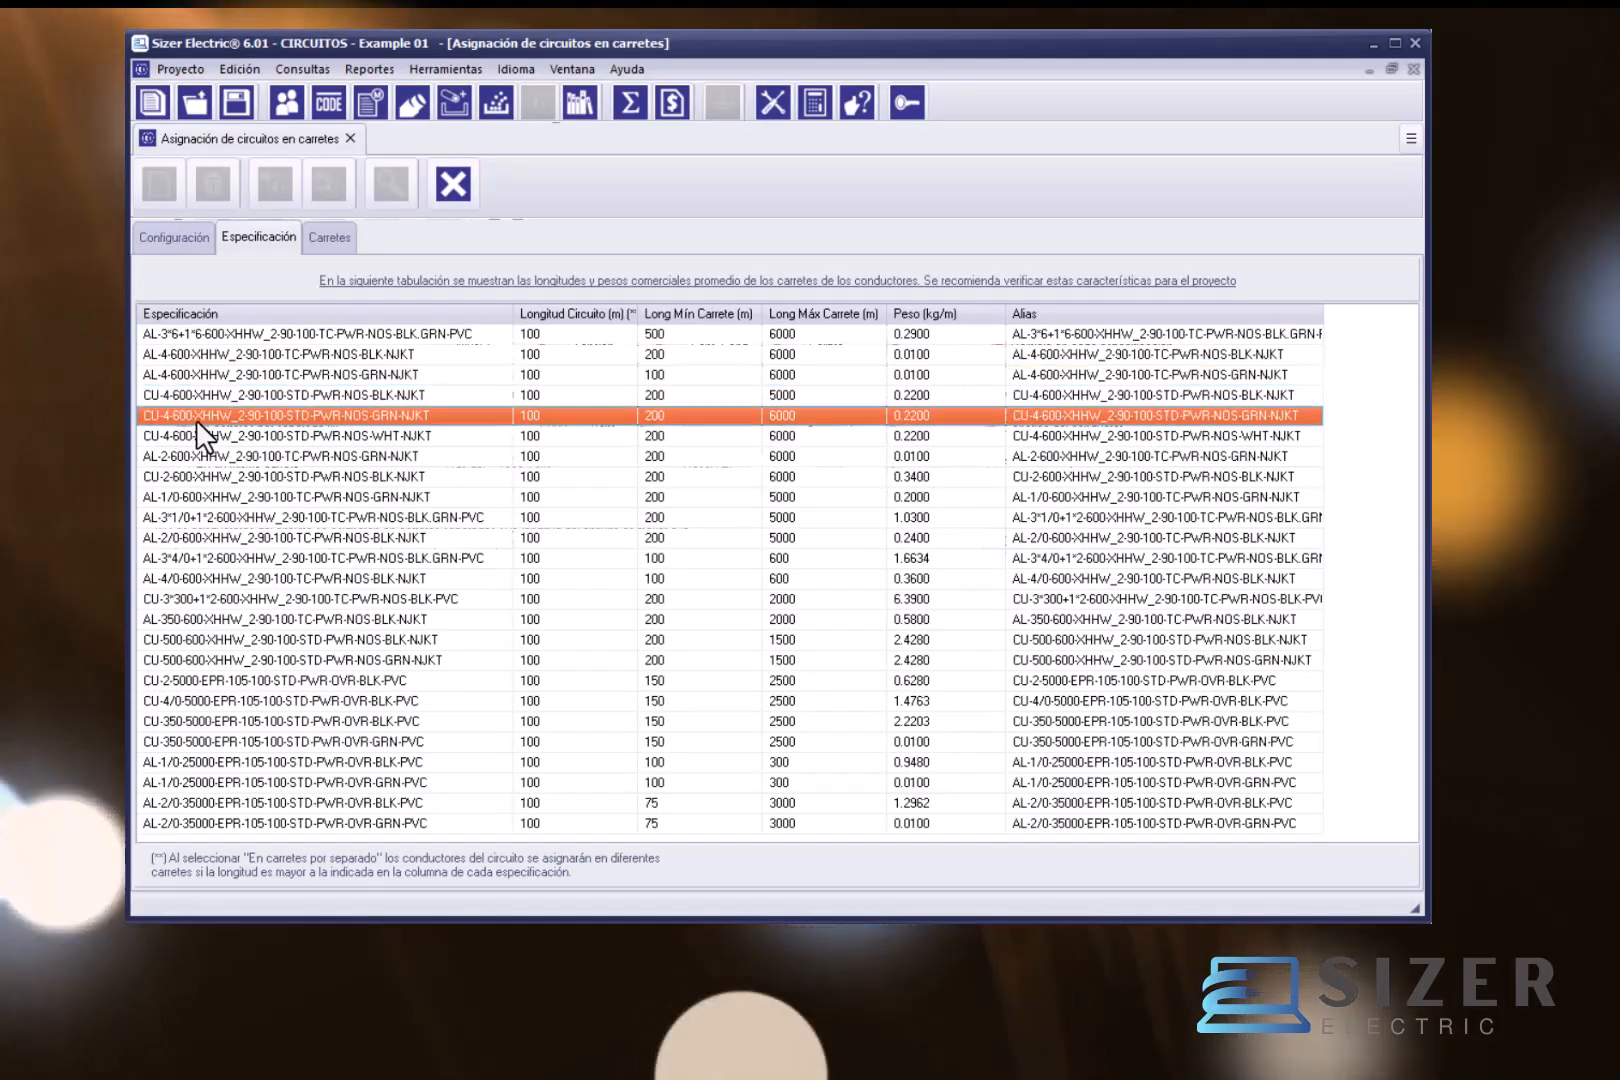
left_click(192, 474)
left_click(195, 515)
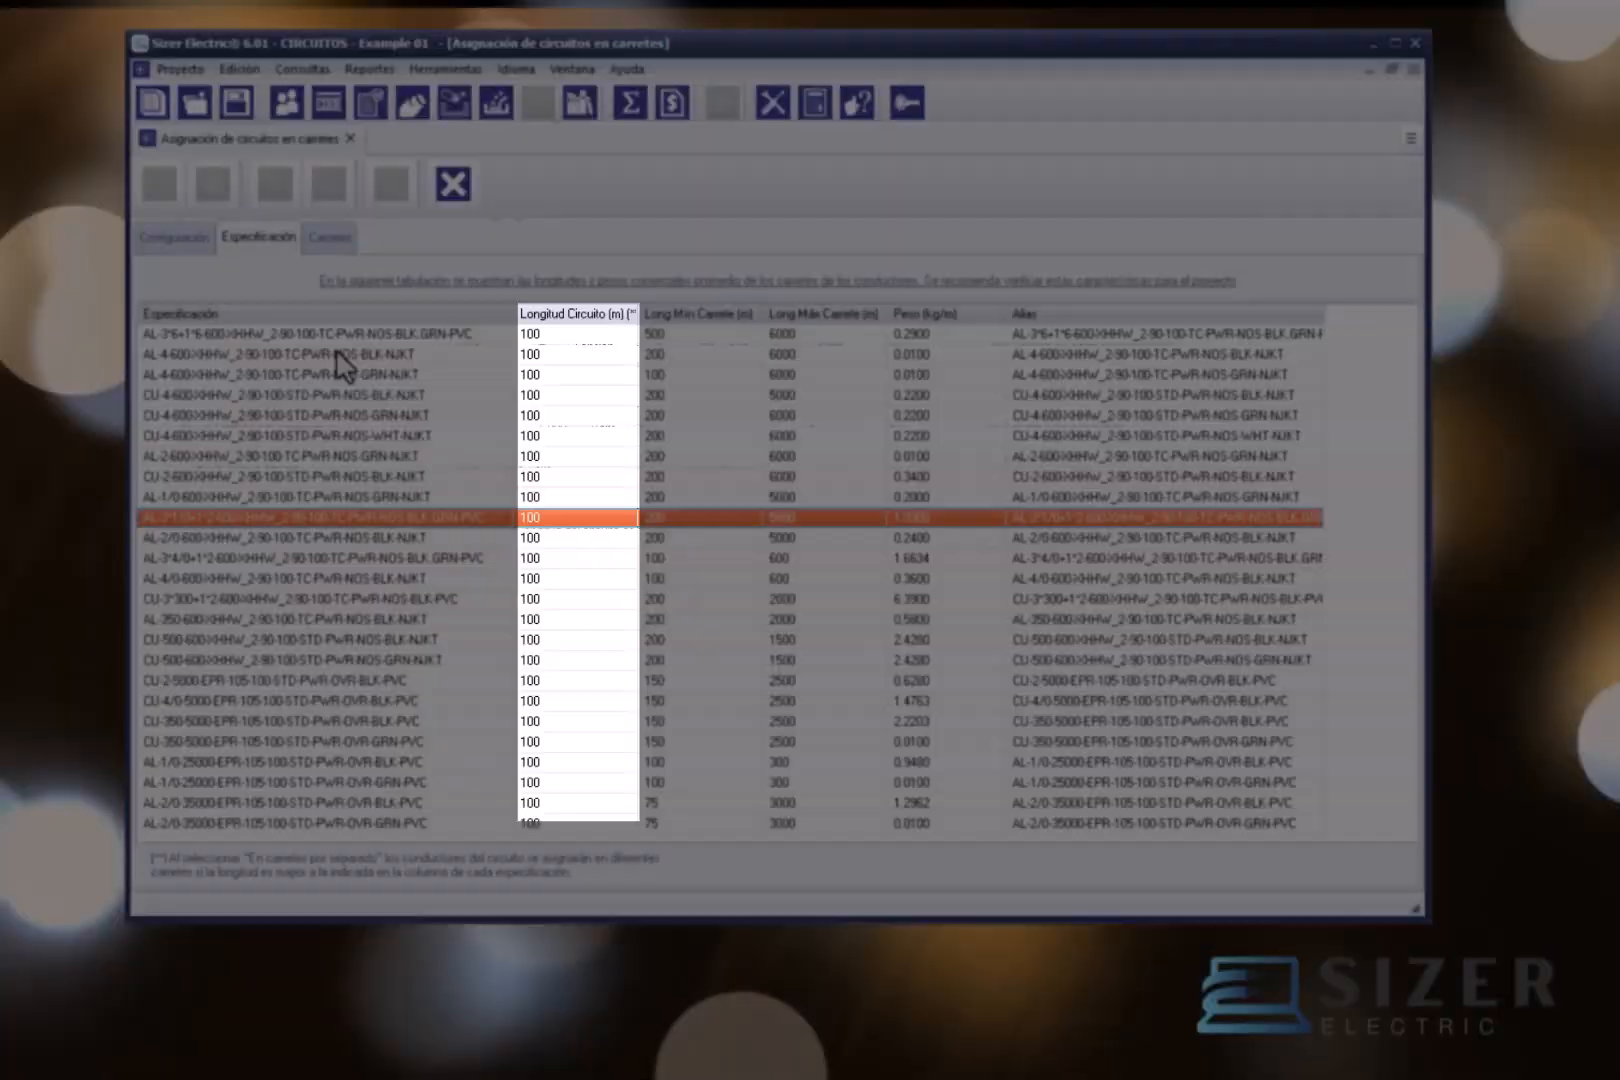
key("Up")
key("Up")
key("Up")
key("Up")
key("Up")
key("Up")
key("Up")
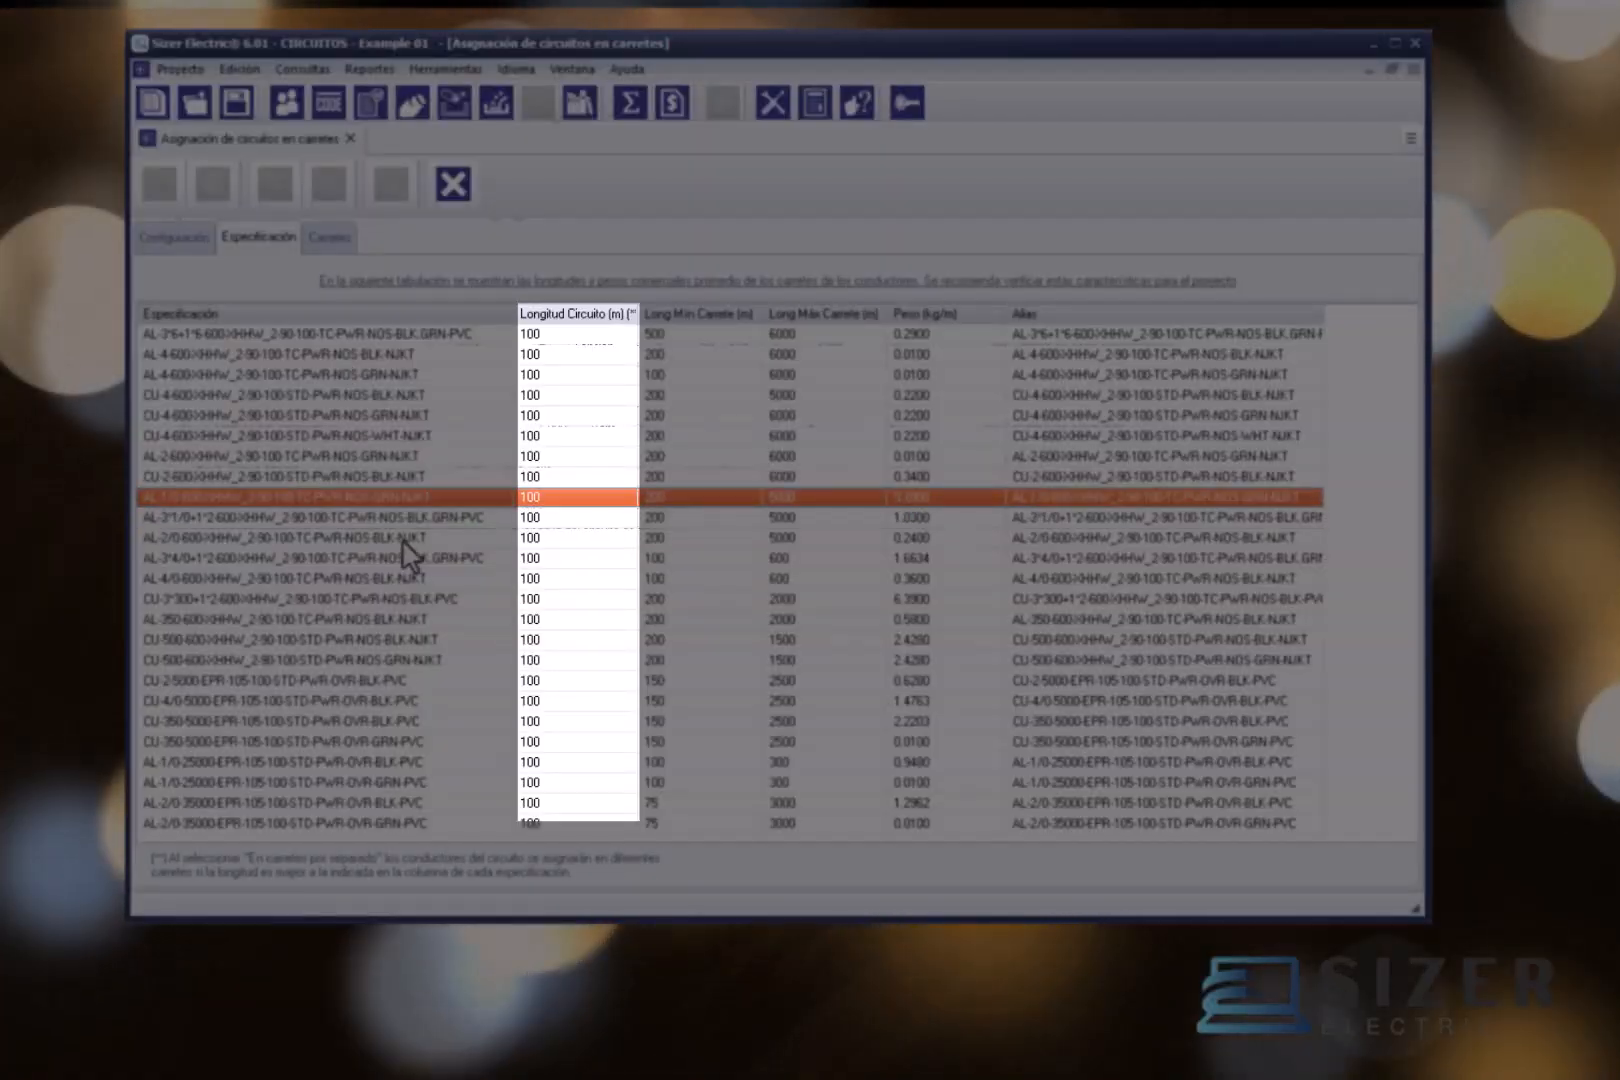
key("Up")
key("Up")
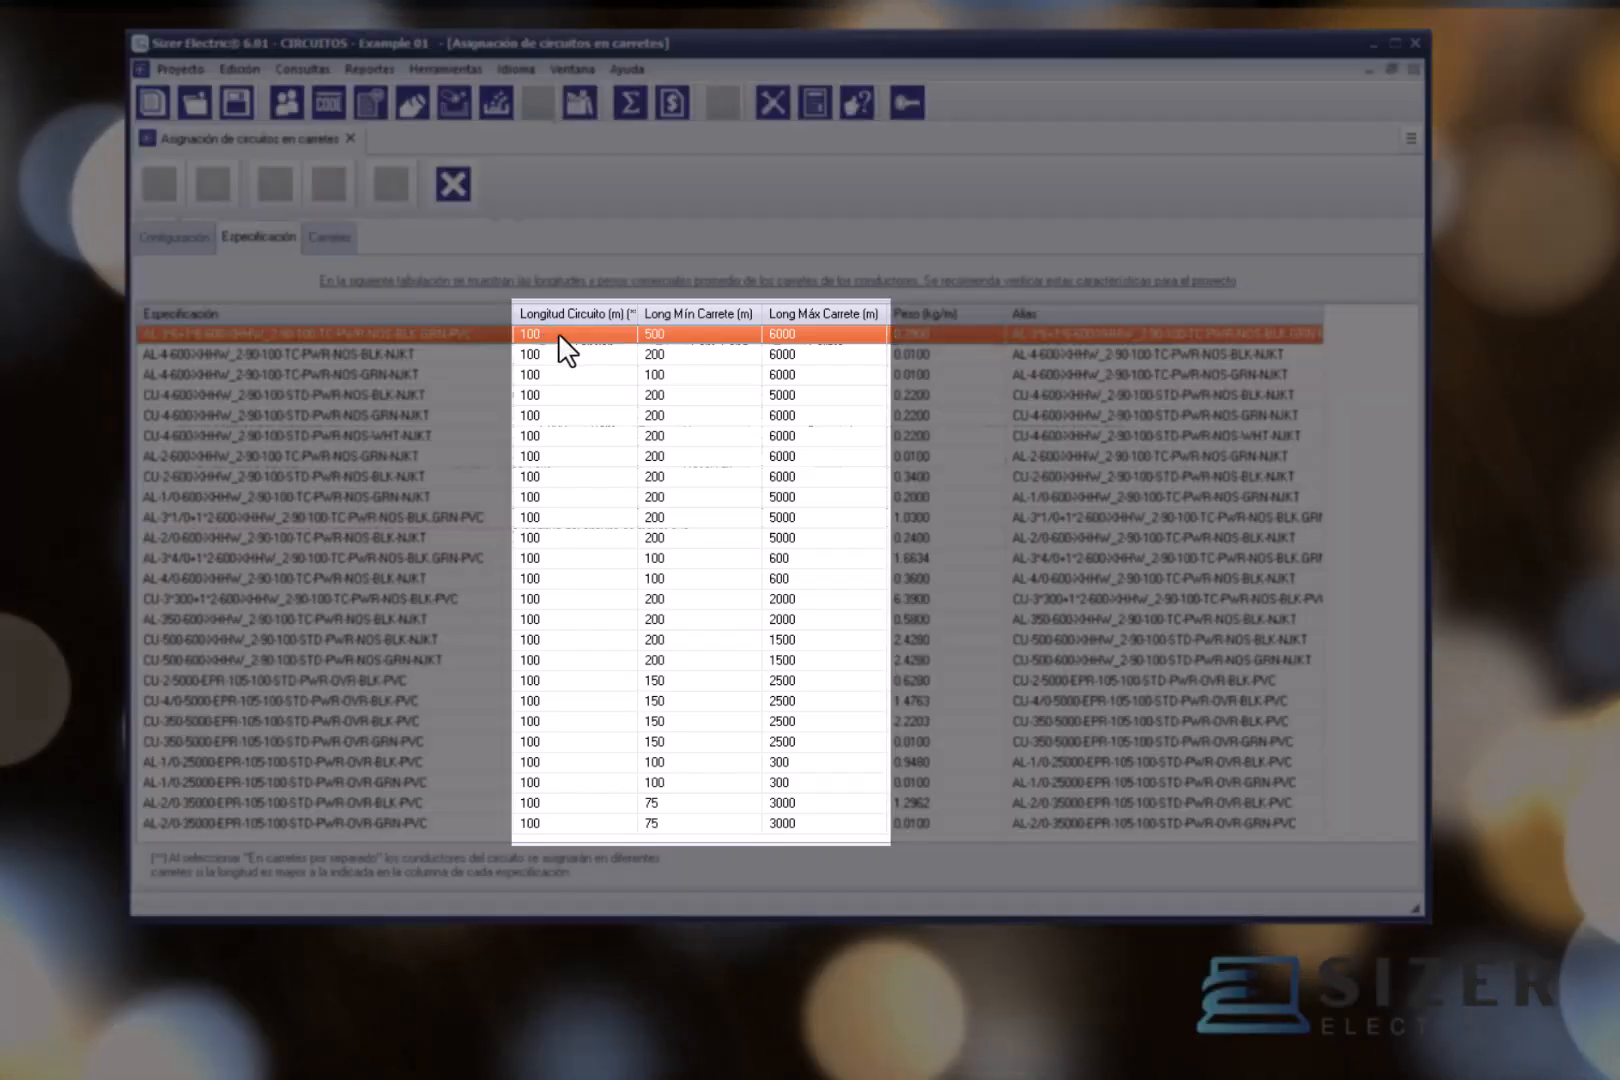
Step: Set the circuit length of the first specification, AL-3*6+1*6-600-XHHW_2-90-100-TC-PWR-NOS-BLK.GRN-PVC, to 50 m
double_click(559, 336)
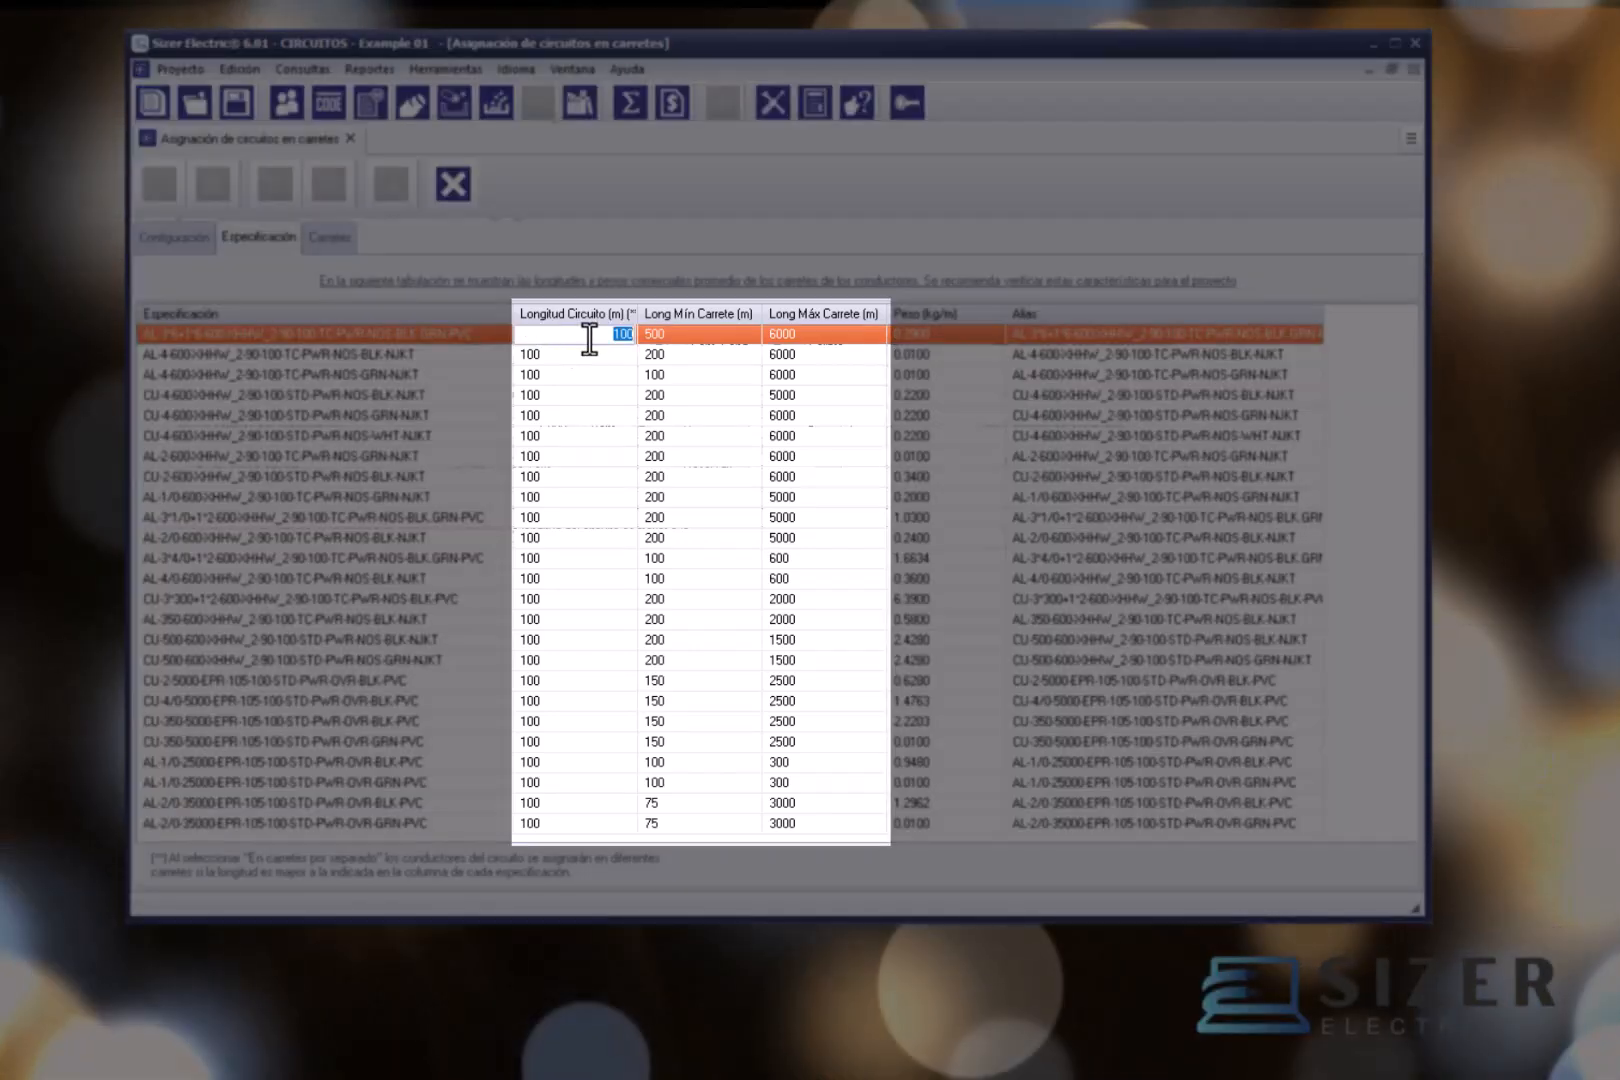
double_click(715, 345)
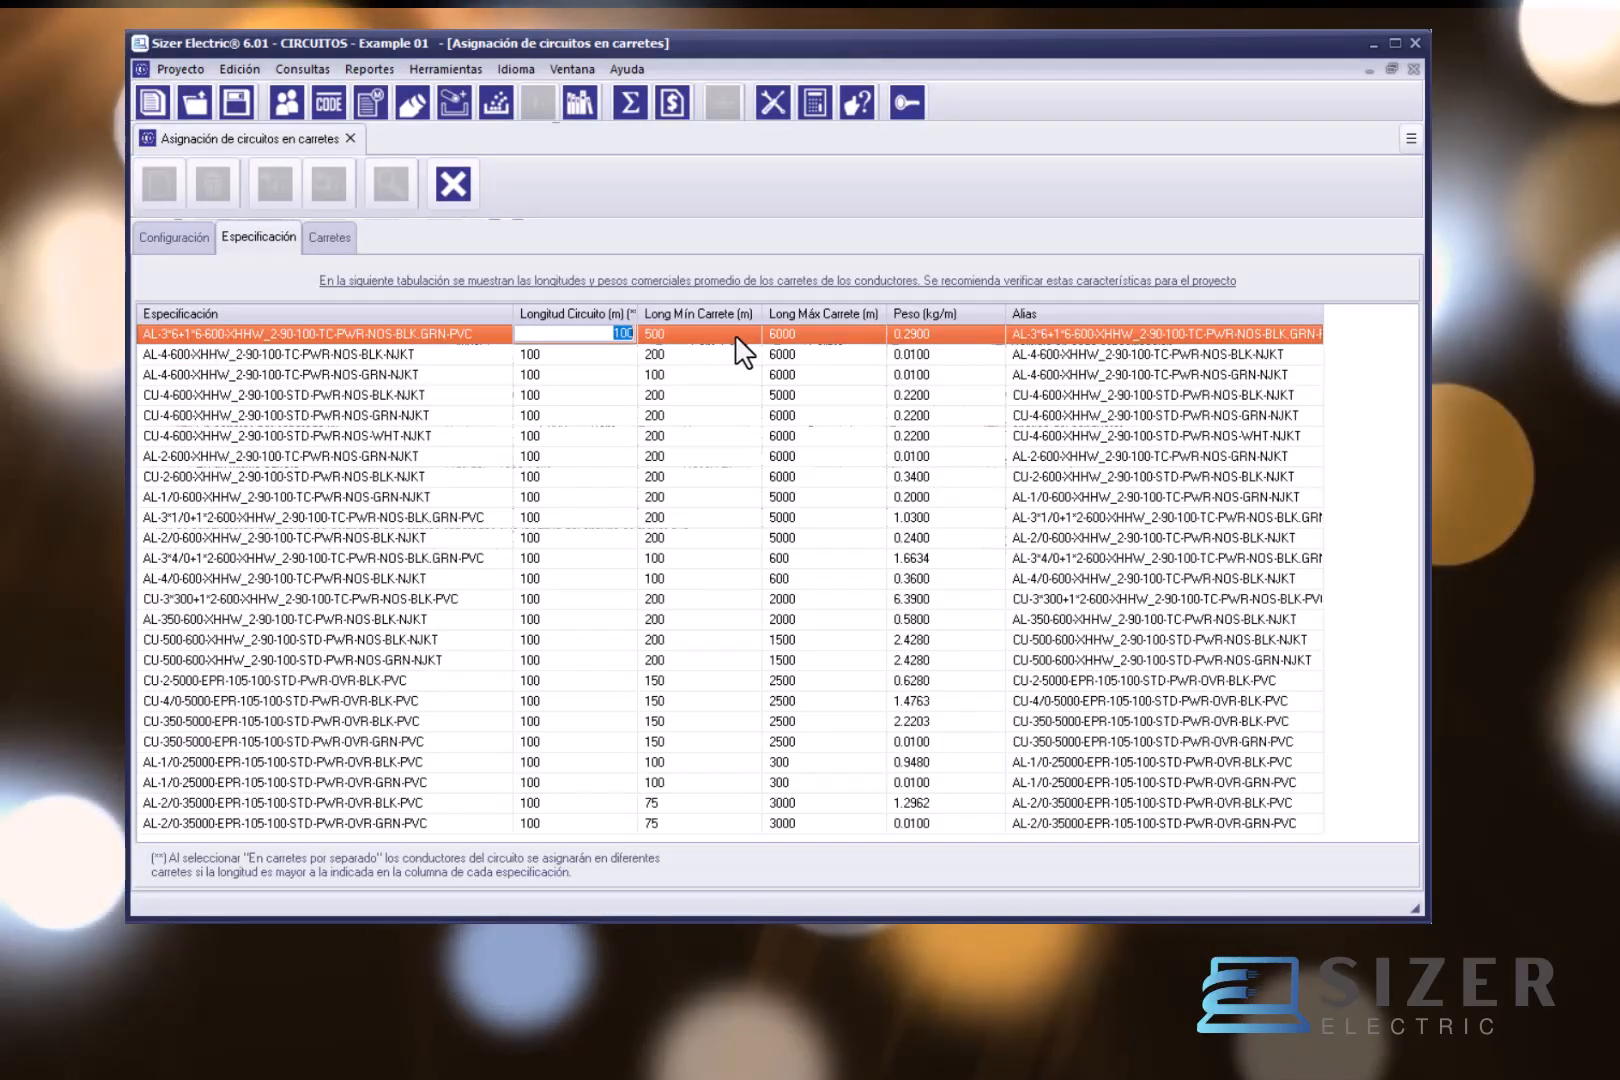
left_click(736, 337)
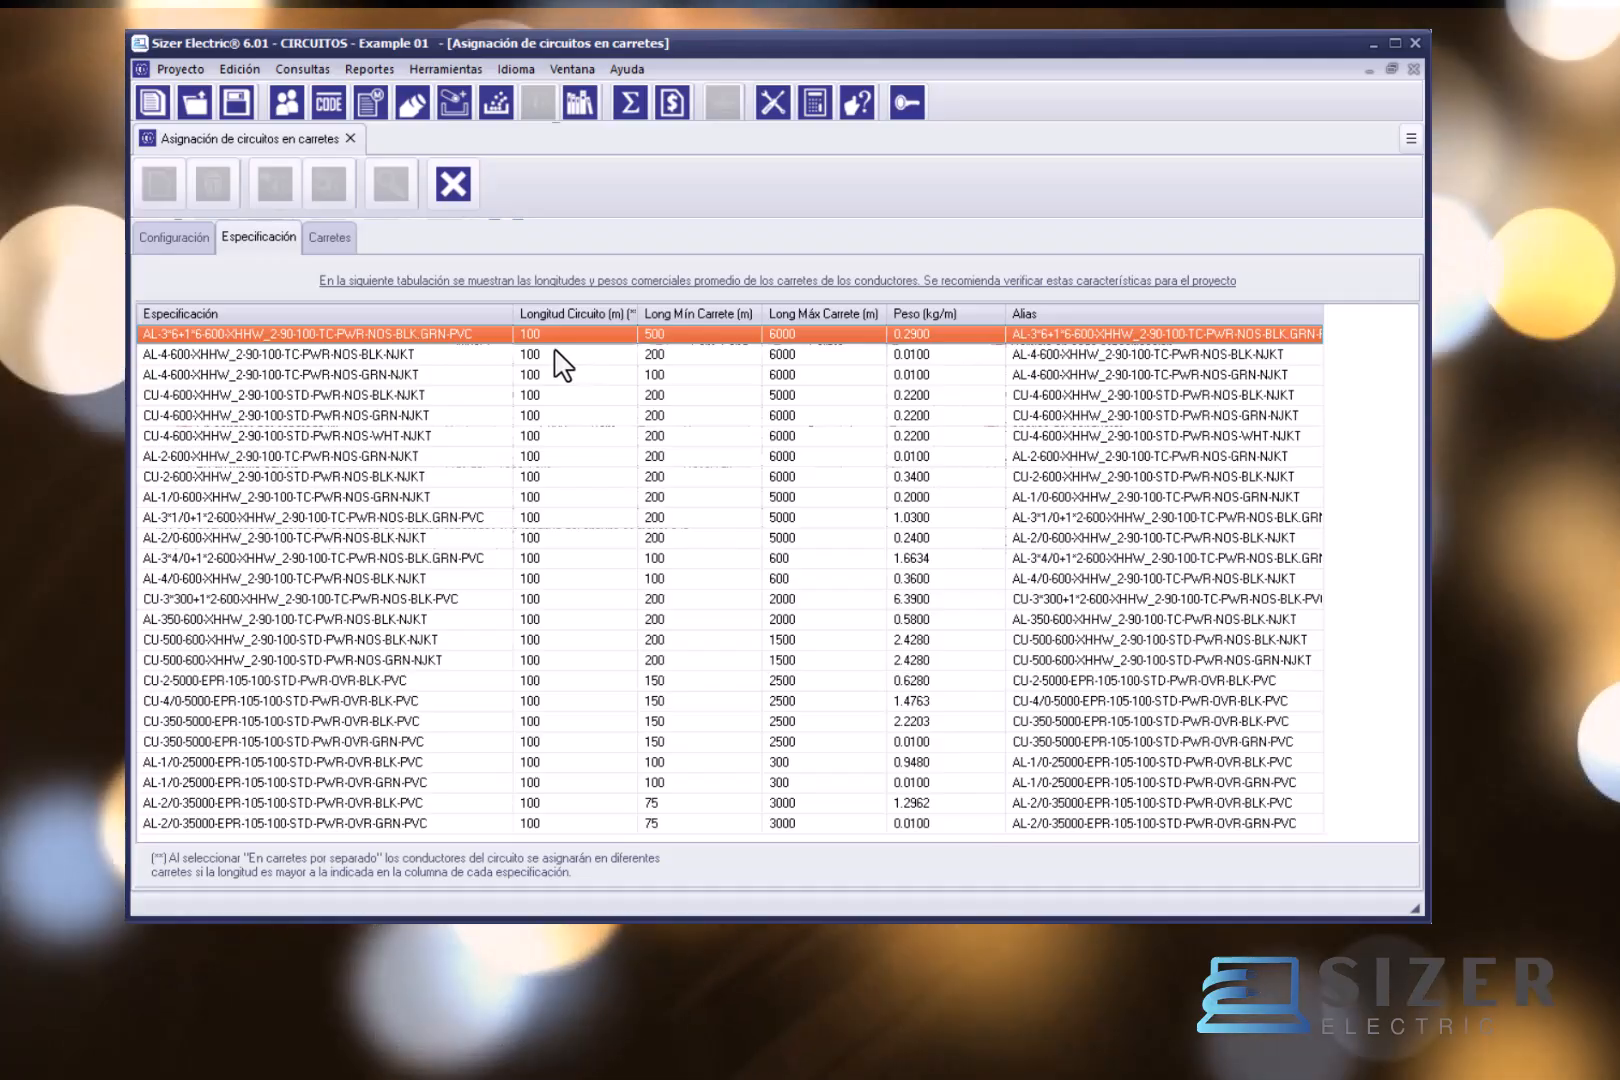
left_click(566, 341)
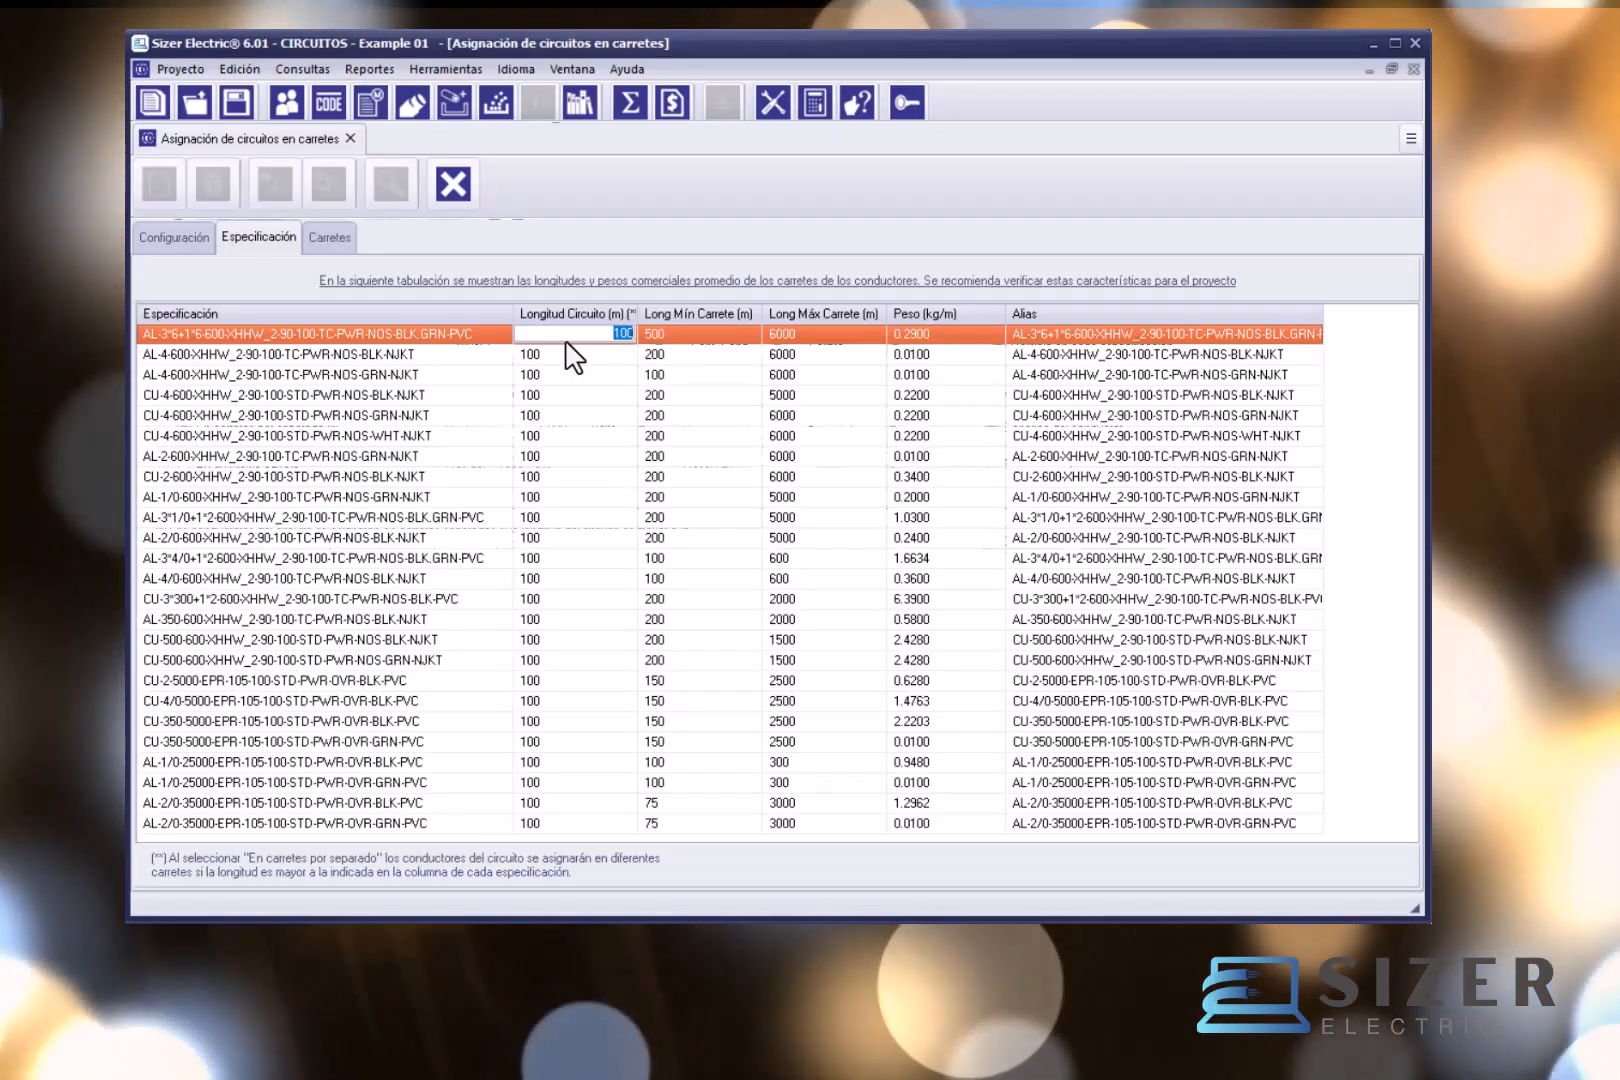
type("50")
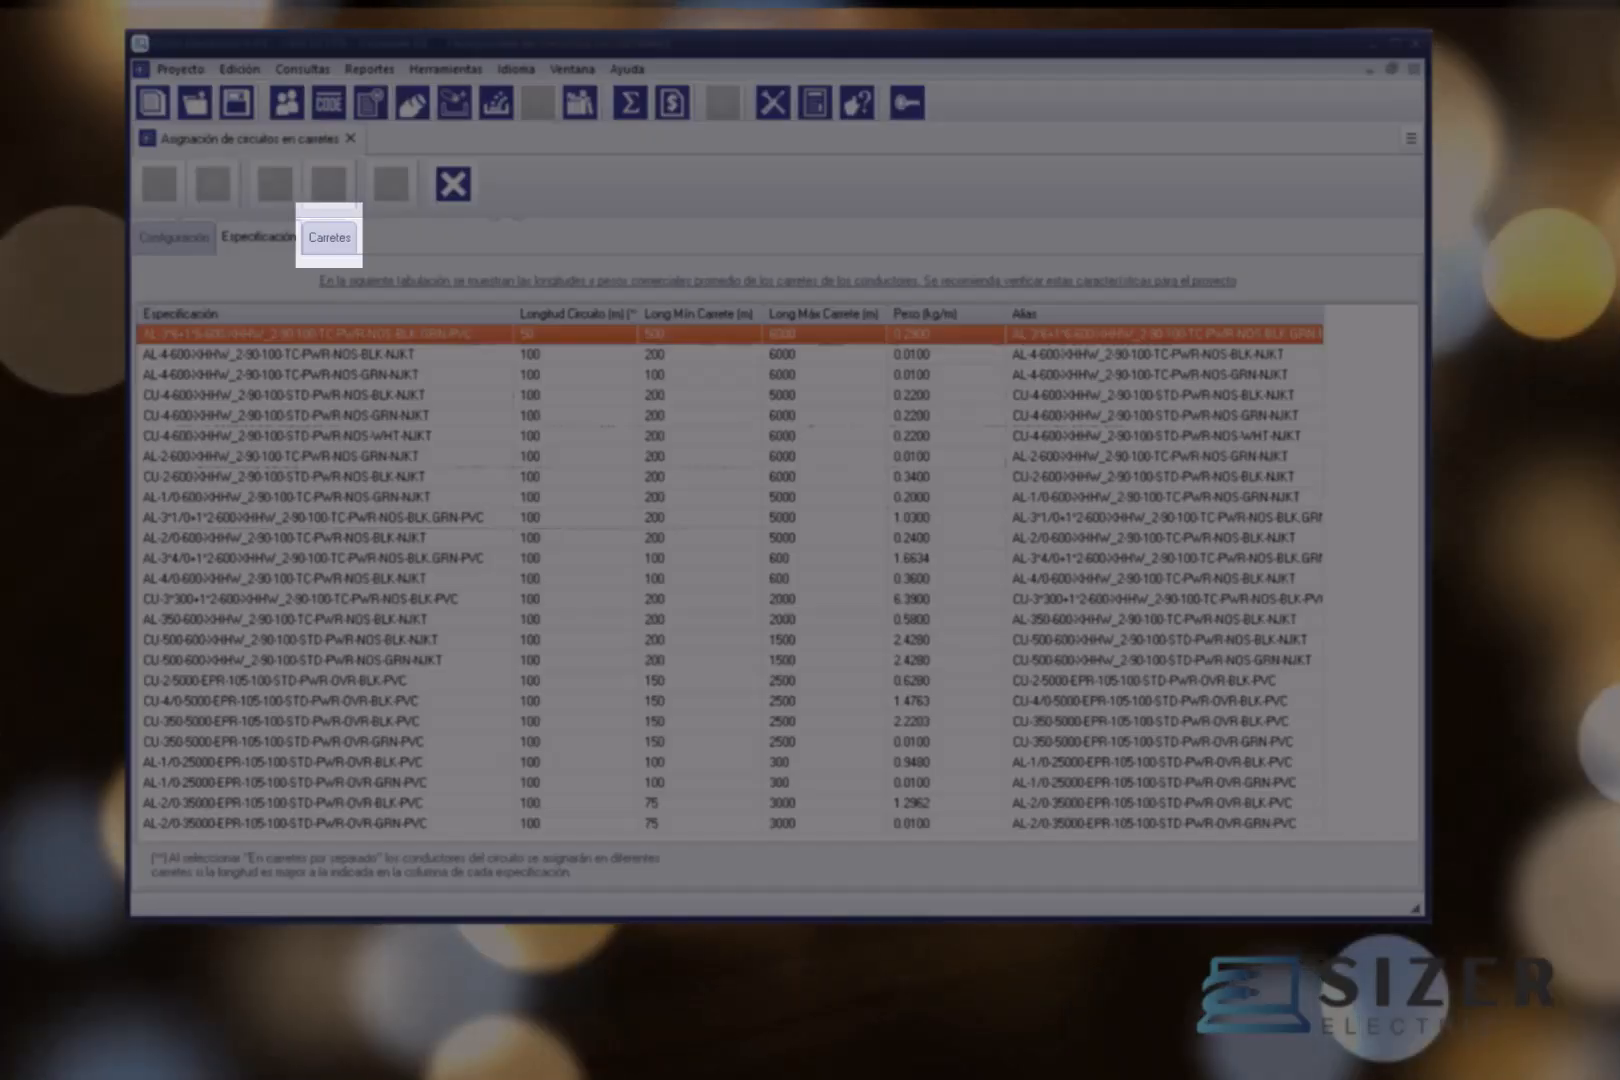
Step: Search the reel tree for circuit 01-FED-04-F
left_click(321, 238)
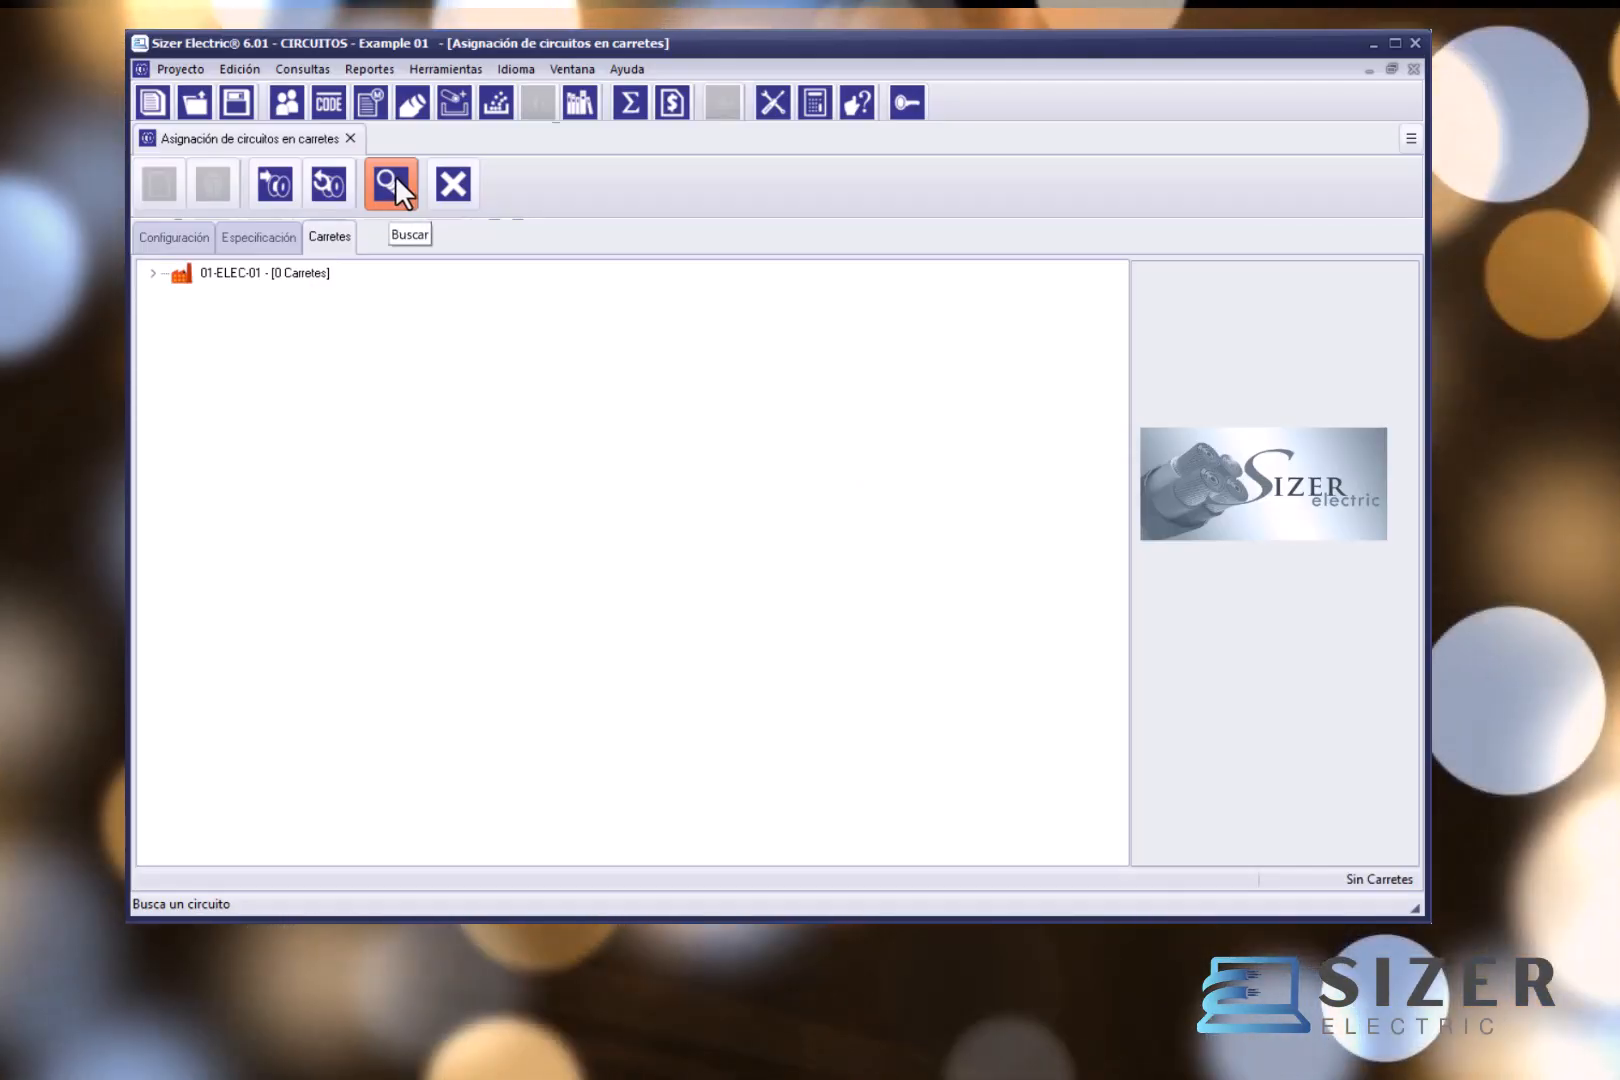
left_click(389, 185)
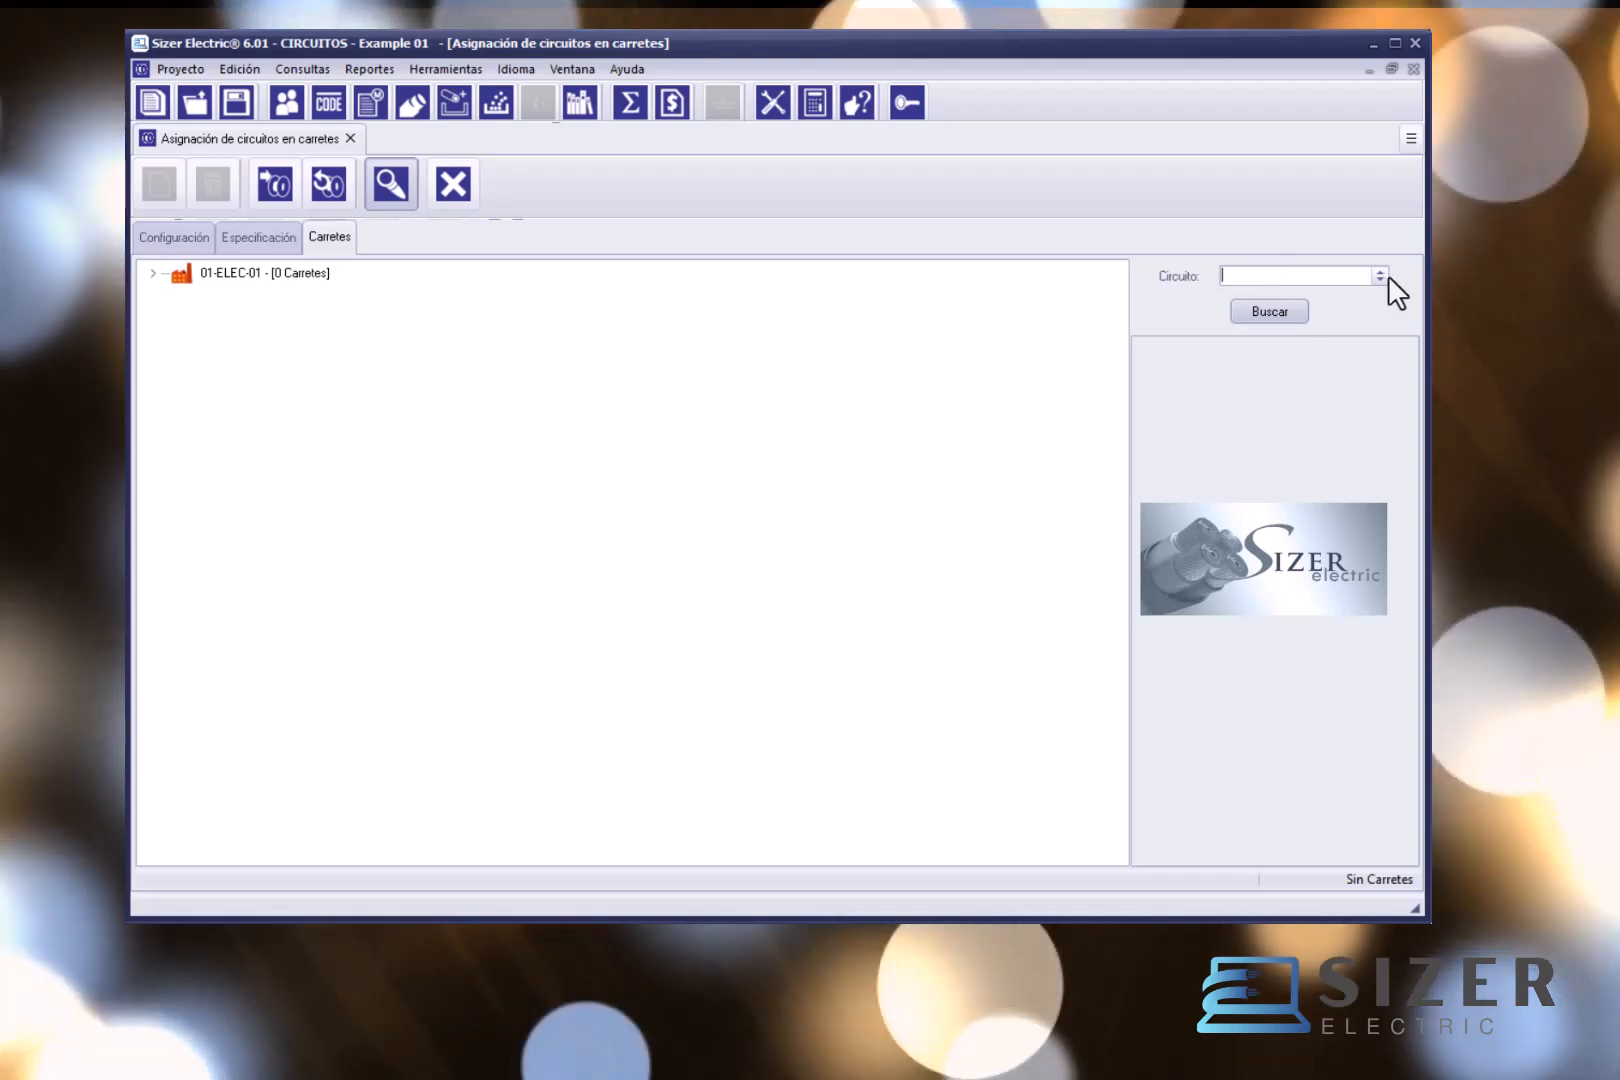
left_click(1378, 279)
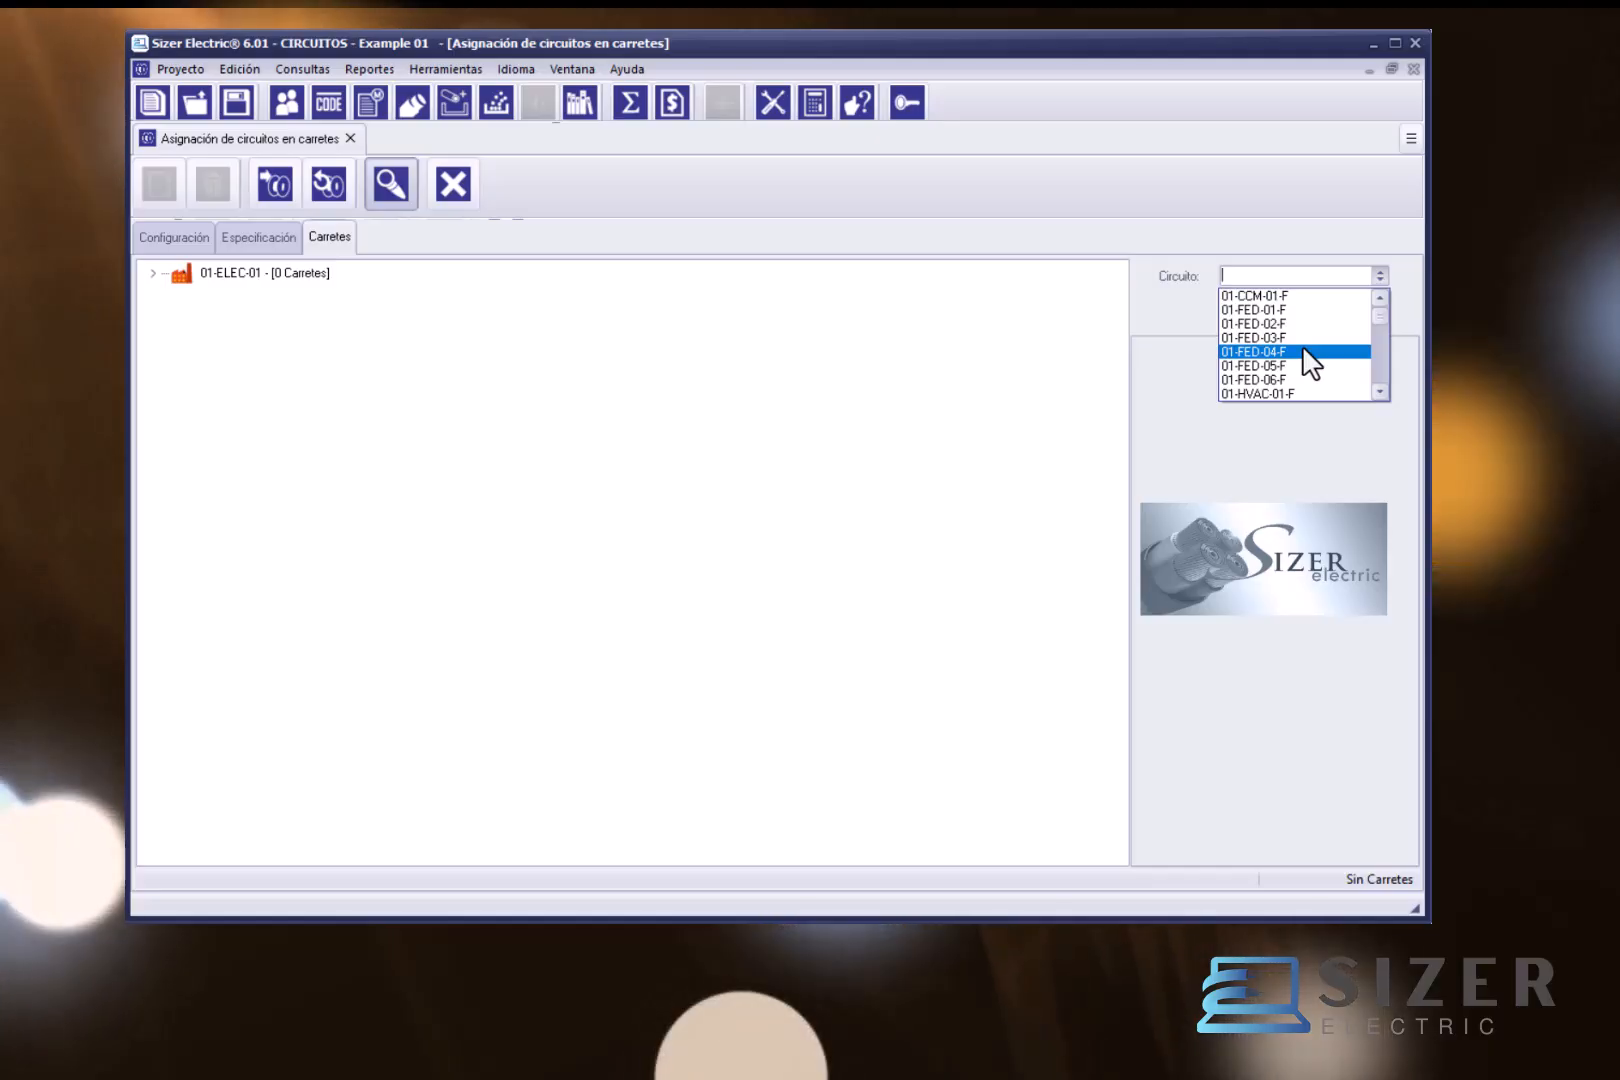
left_click(1303, 352)
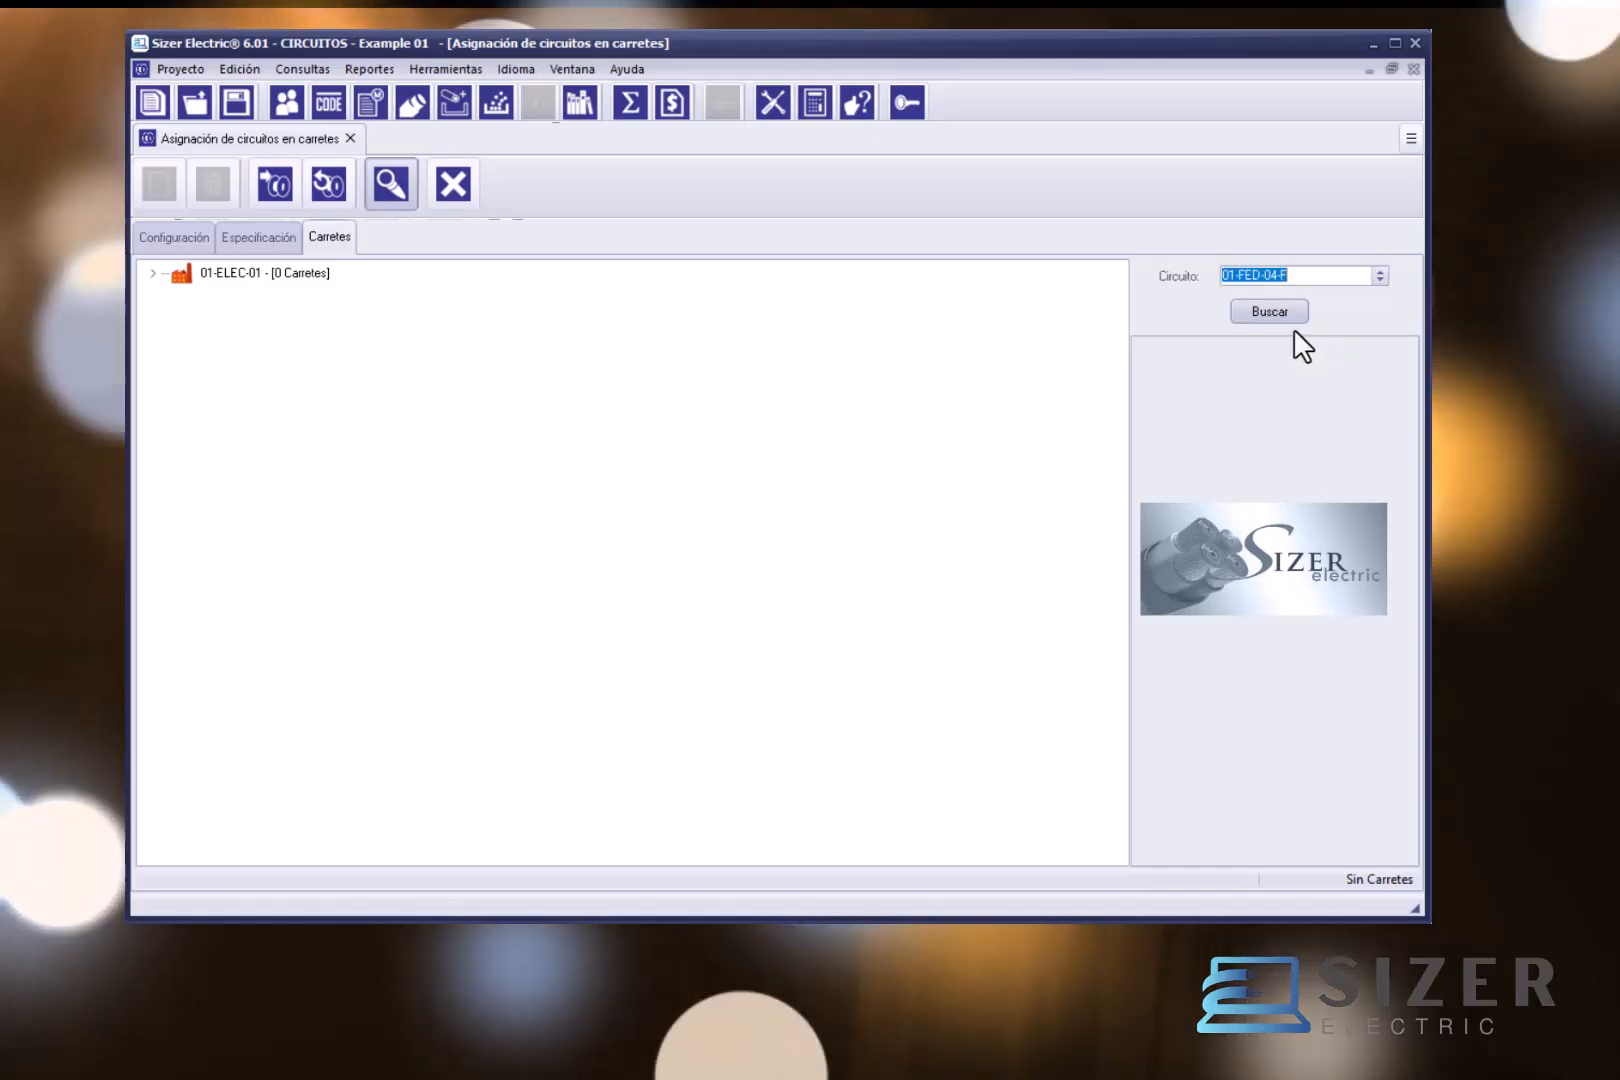
left_click(1274, 311)
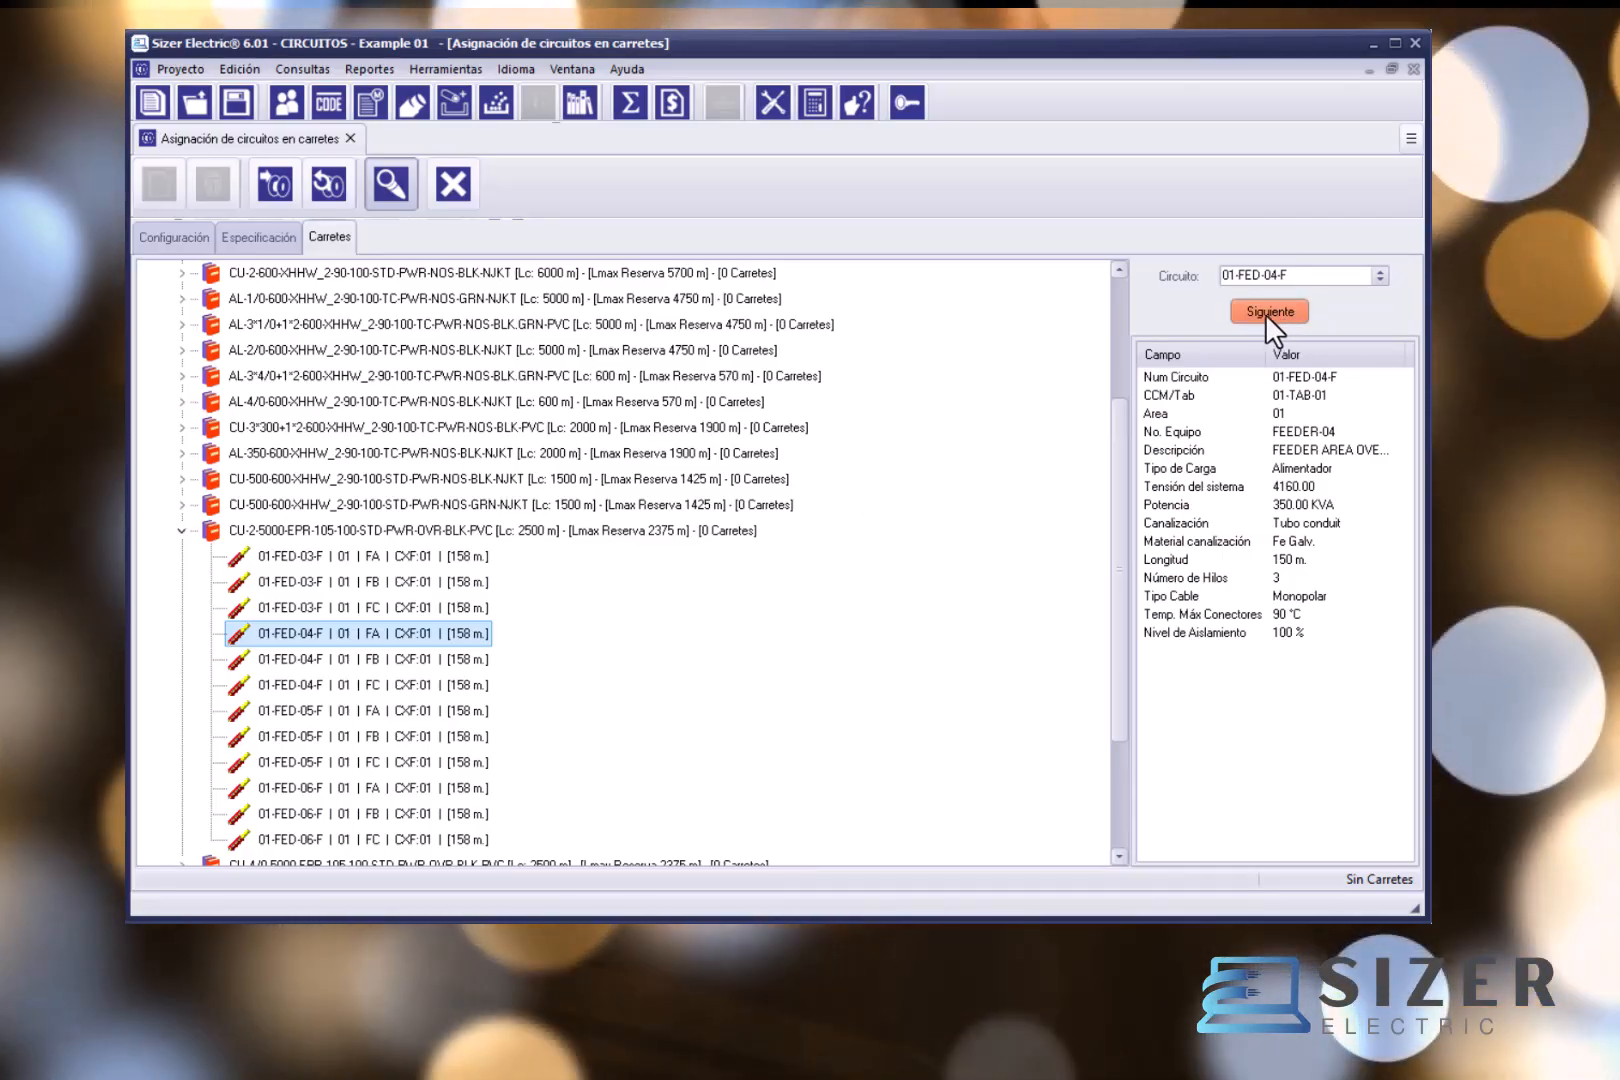
Step: Go through the FB and FC conductors of circuit 01-FED-04-F and continue the search from the beginning
left_click(357, 662)
left_click(360, 687)
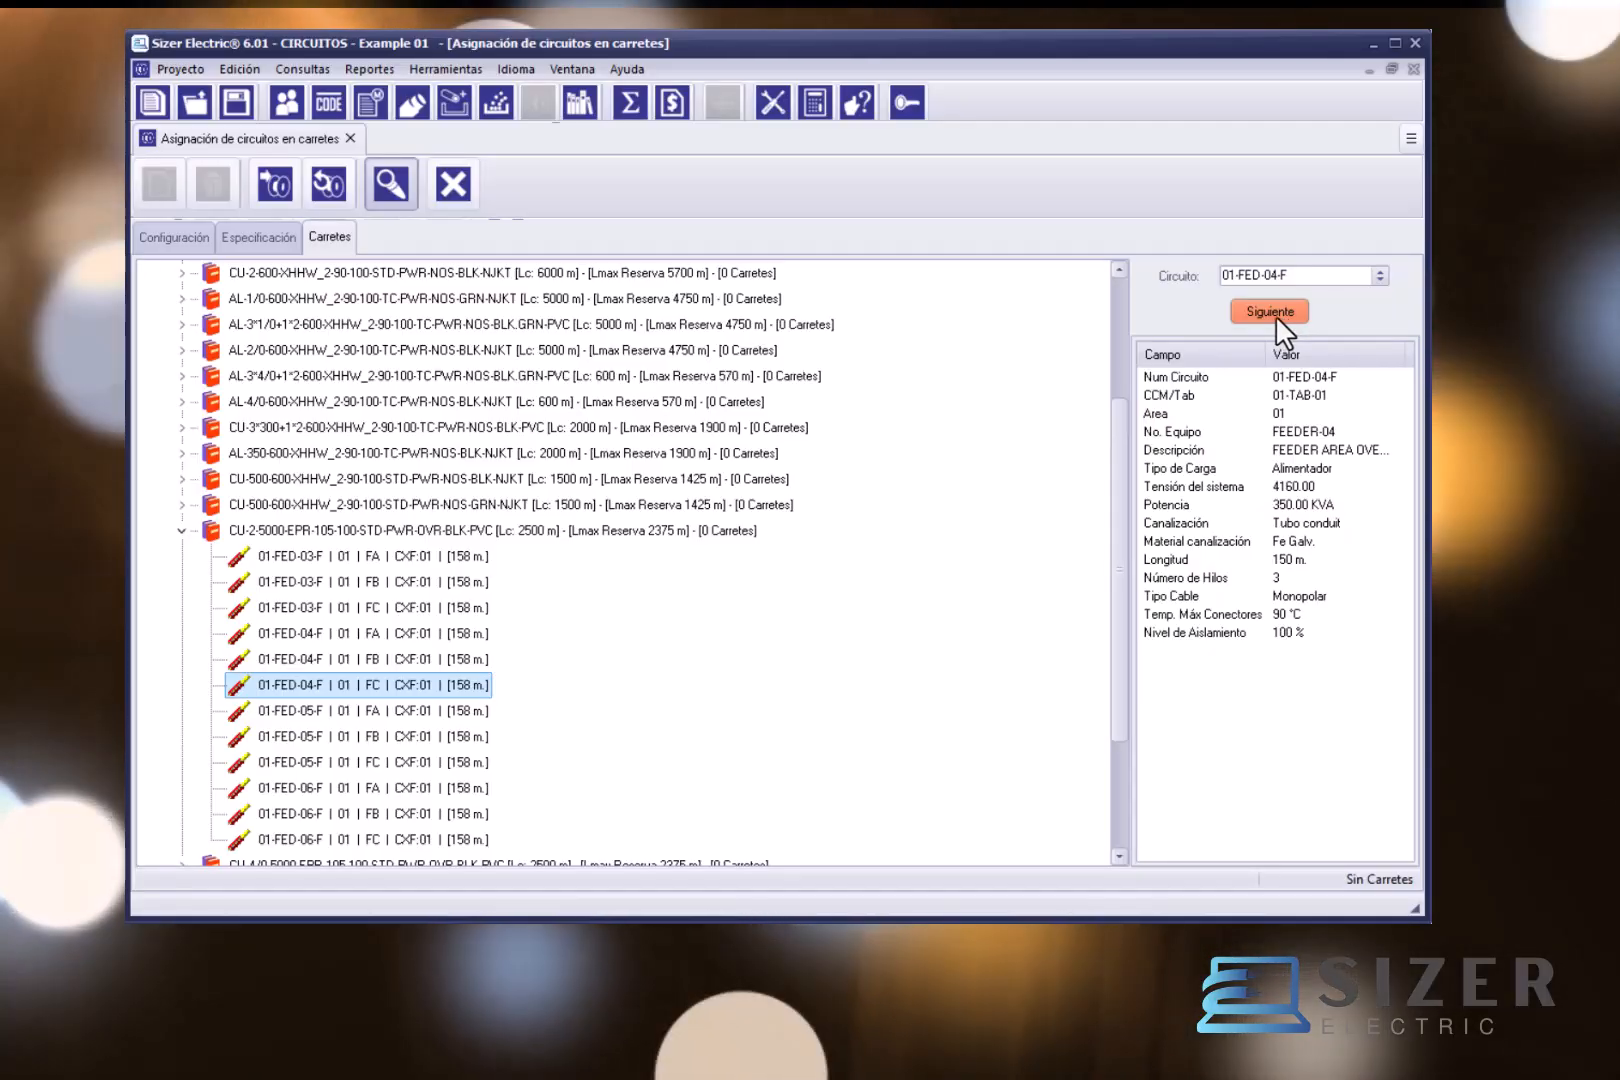
left_click(1270, 312)
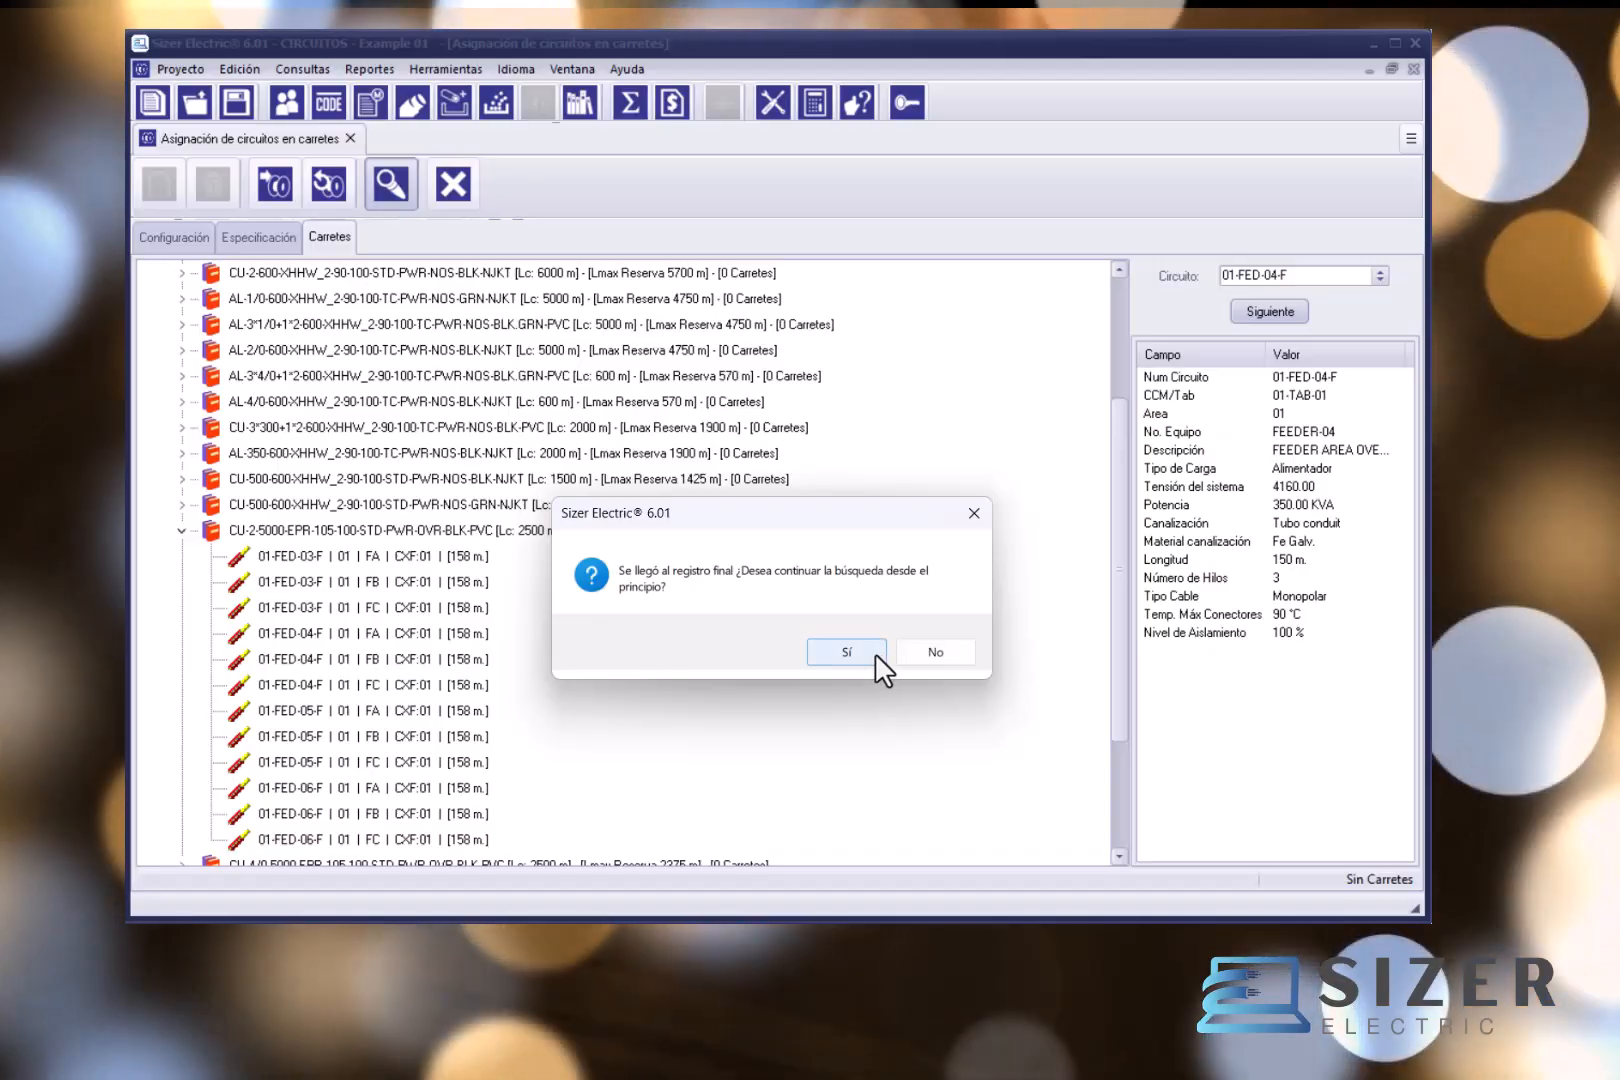
left_click(875, 655)
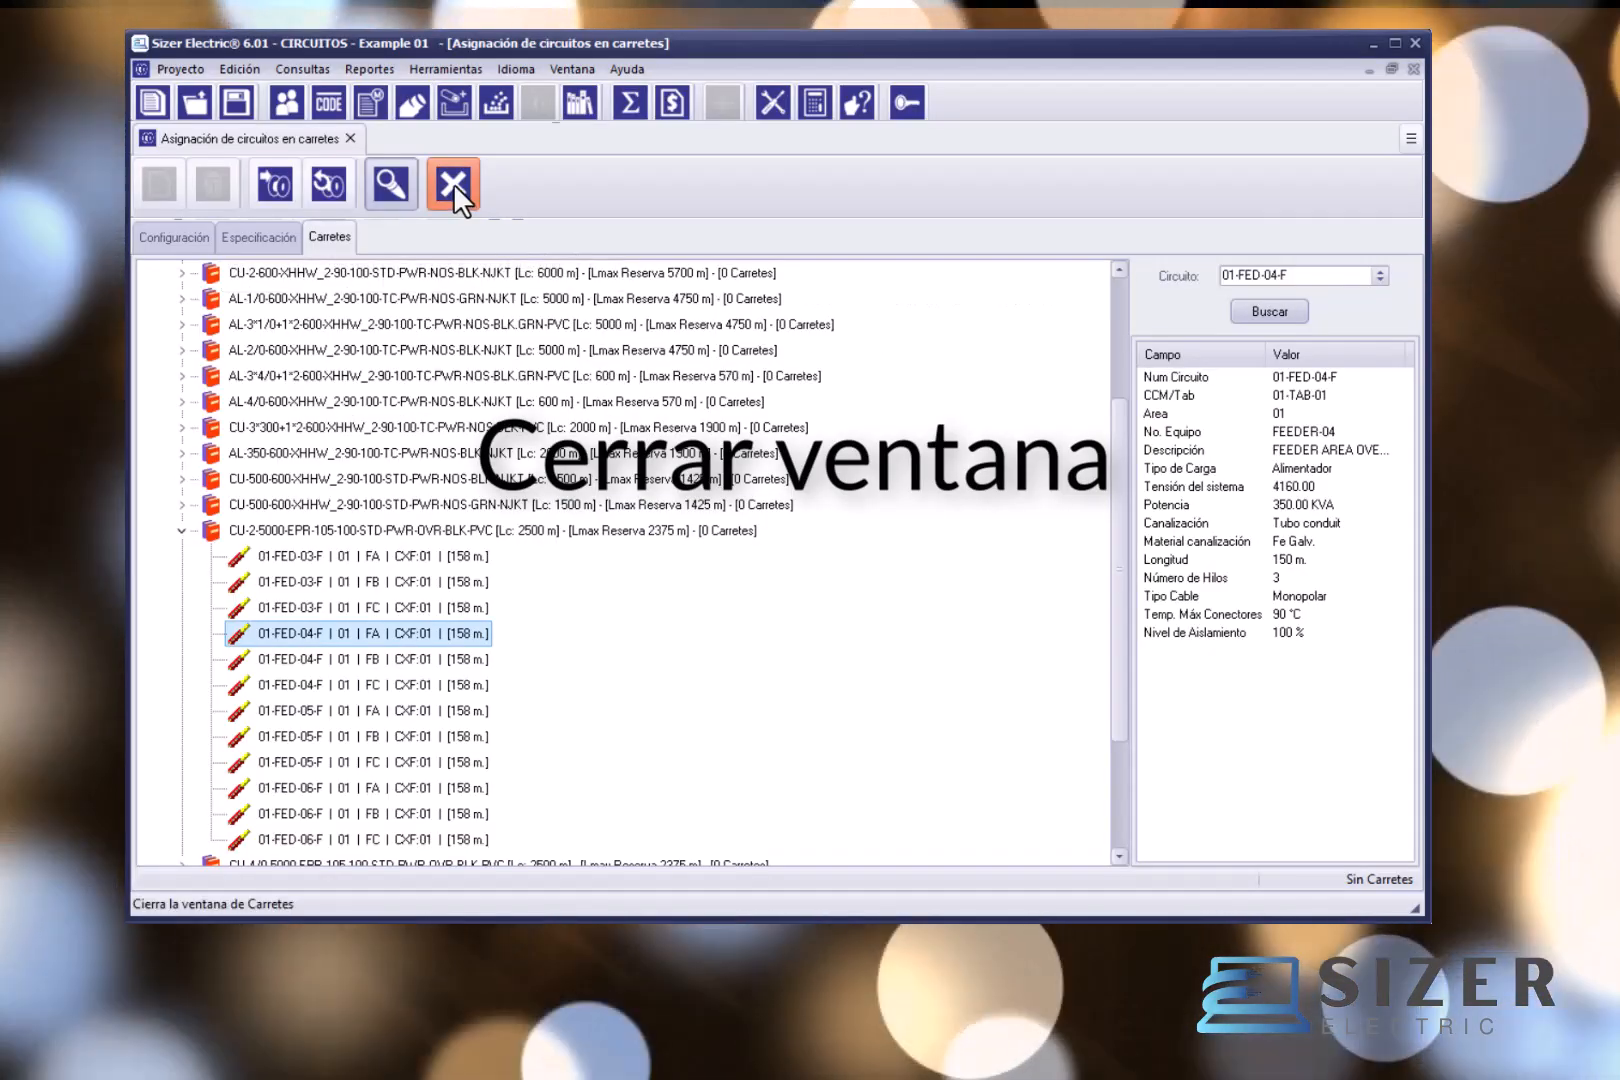
left_click(453, 184)
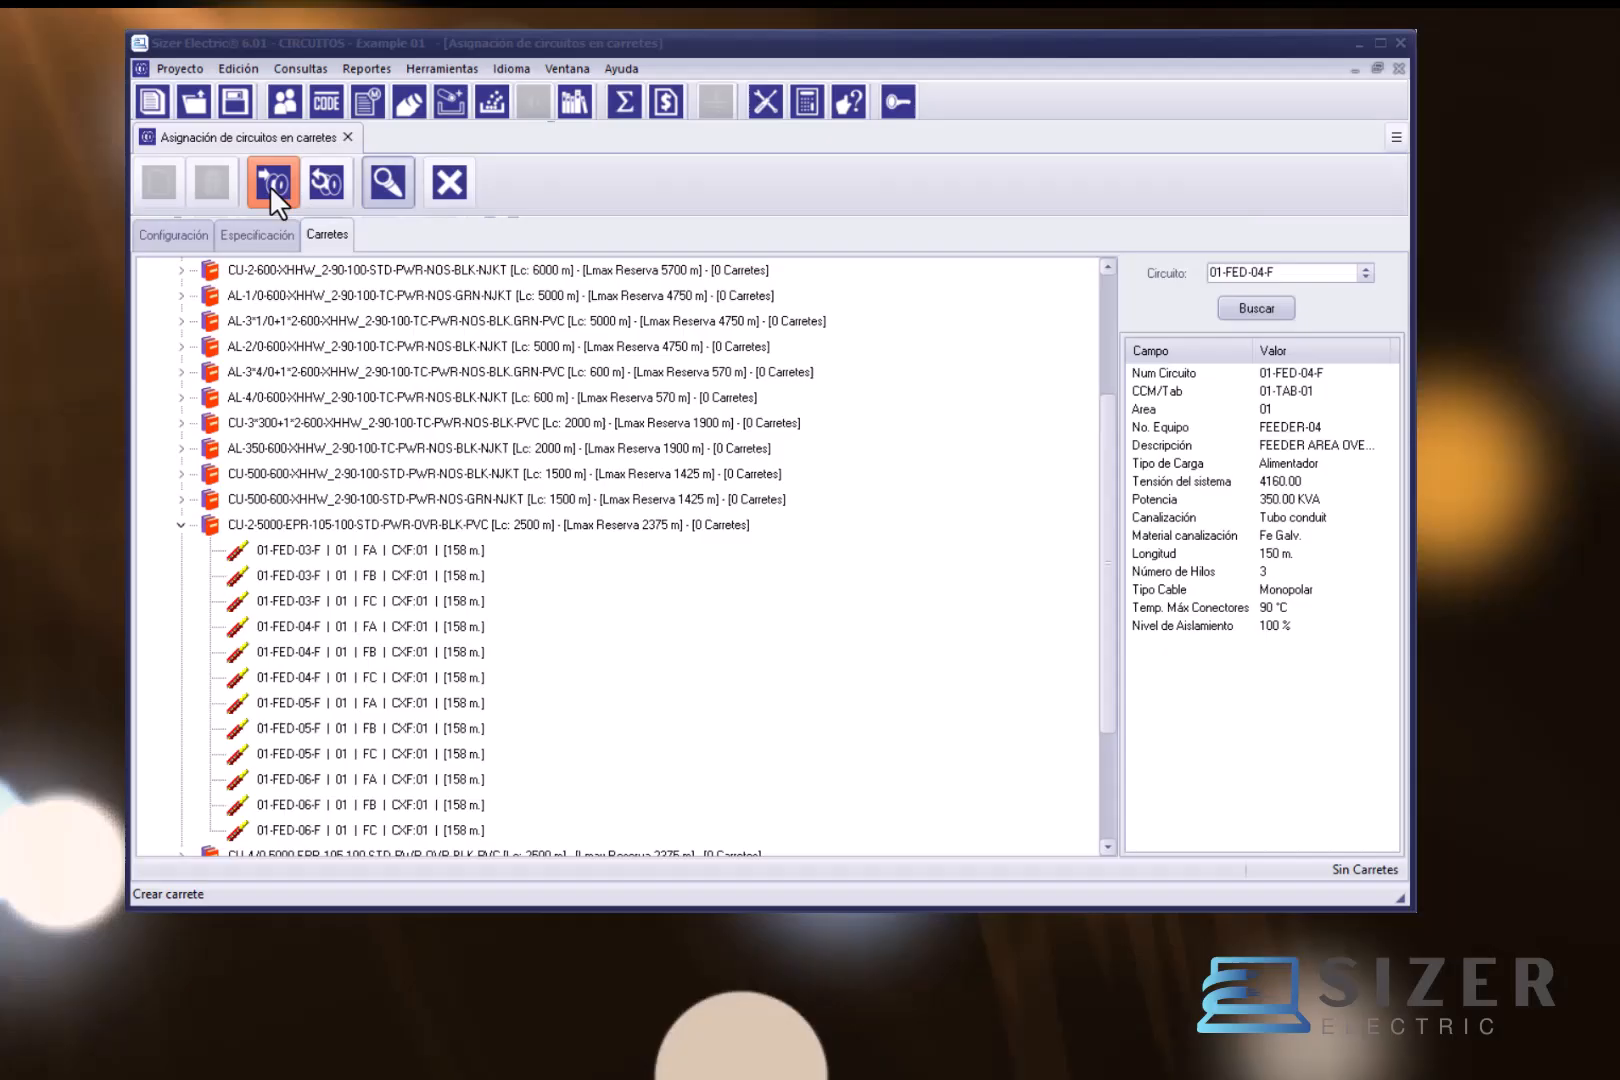
Step: Create the reels automatically and expand 01-ELEC-01 to review the reels of each conductor specification
left_click(272, 184)
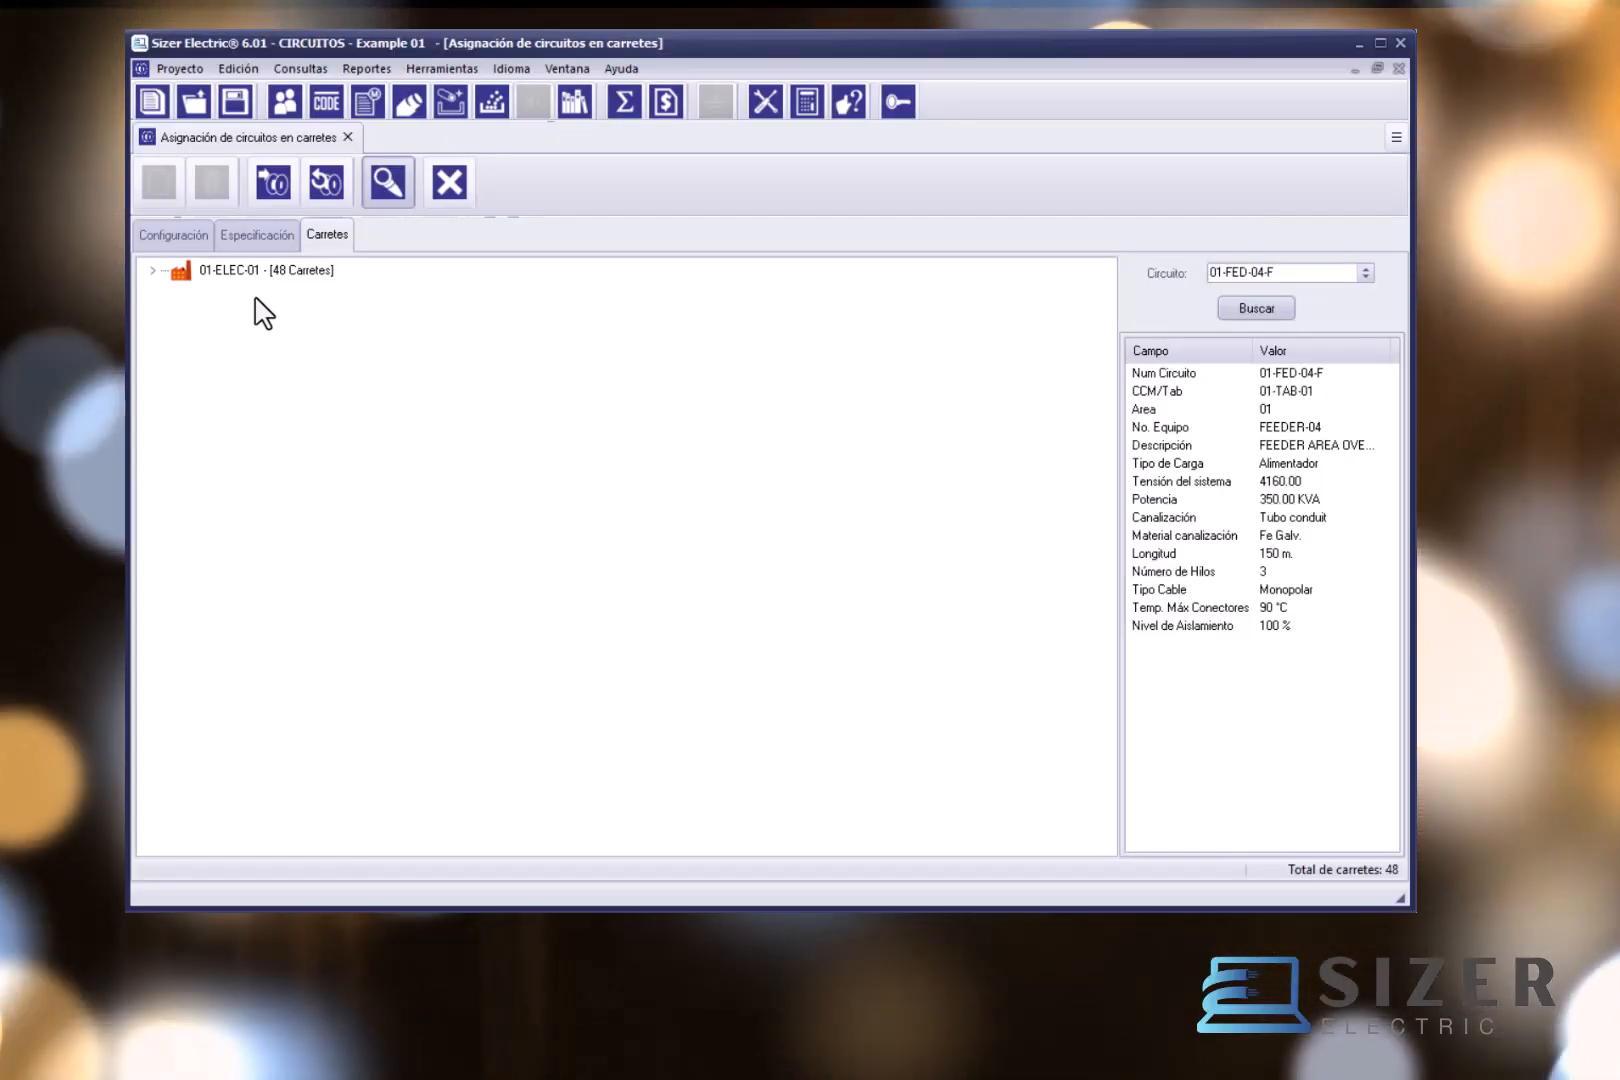
left_click(149, 273)
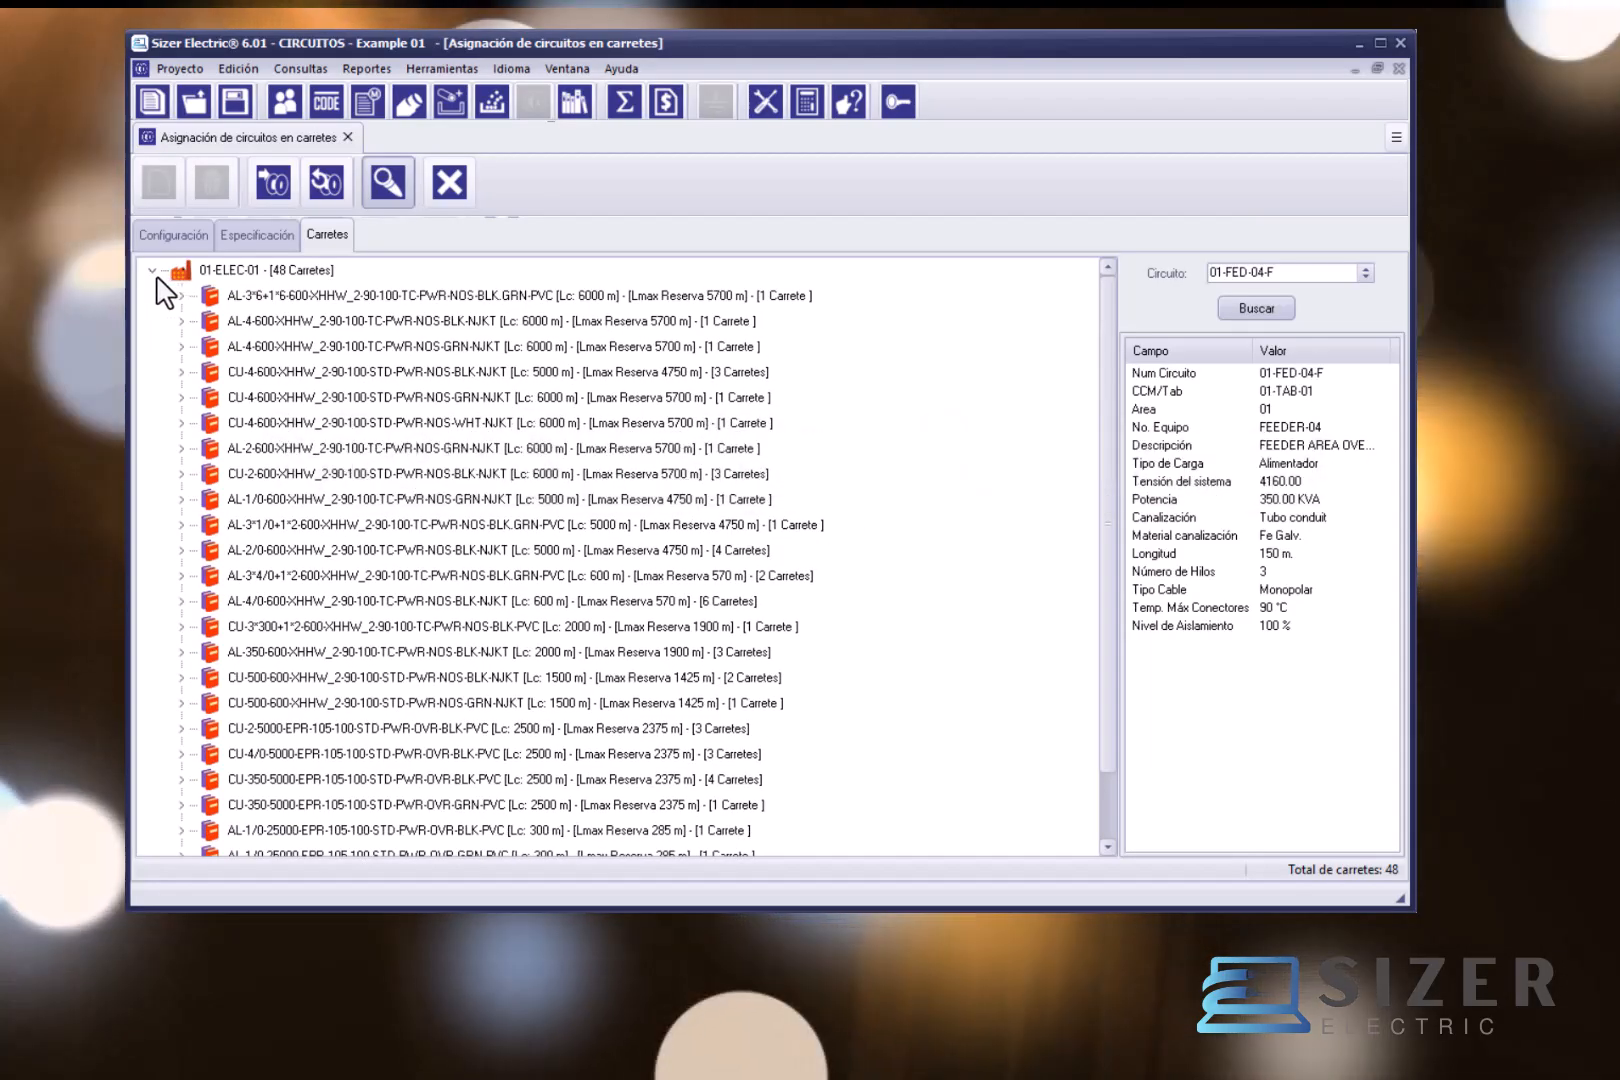
left_click(152, 271)
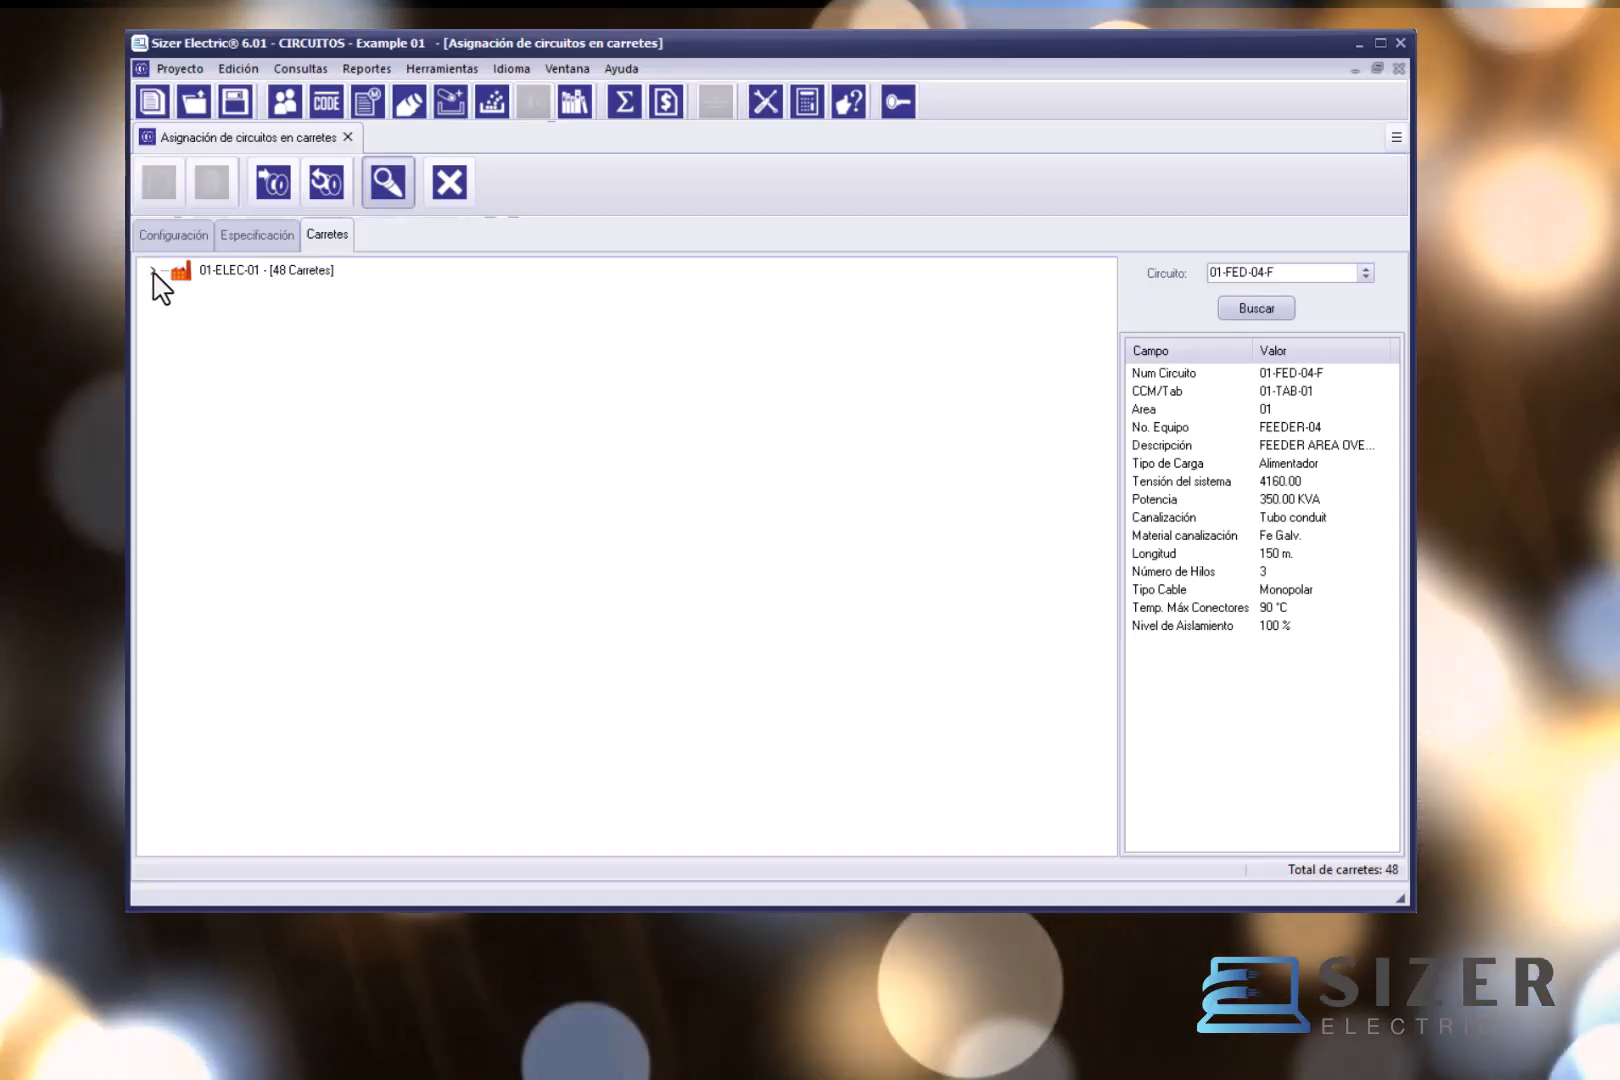
left_click(153, 271)
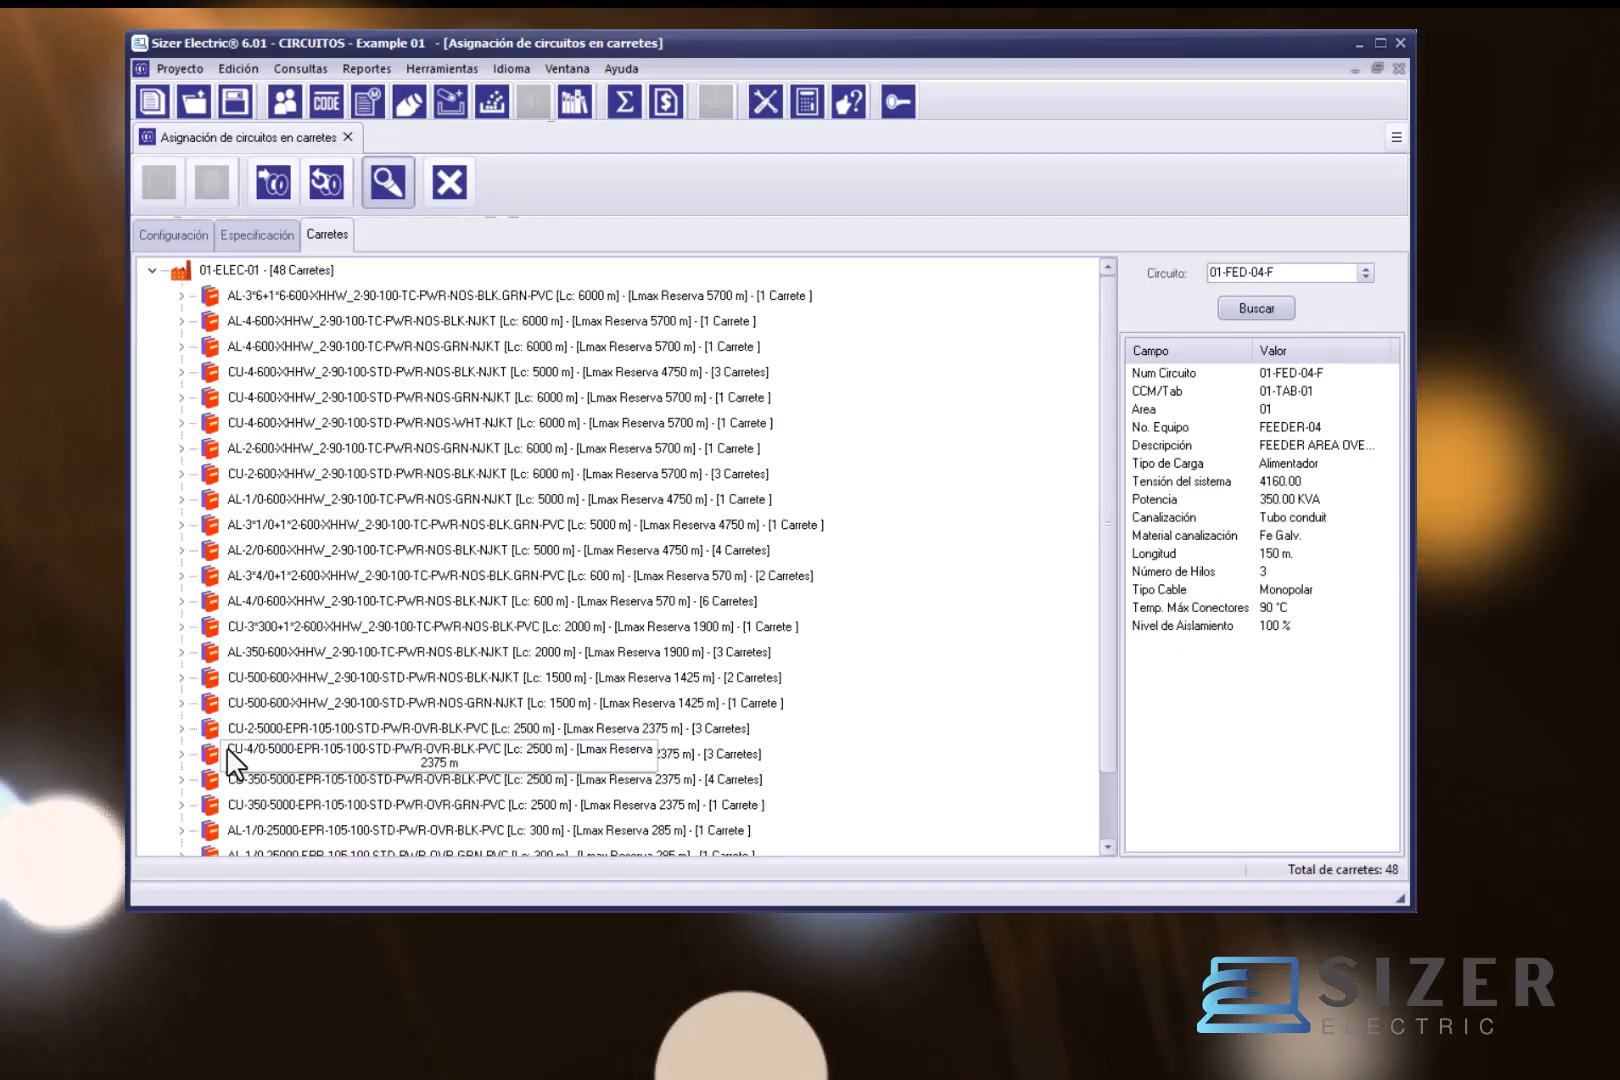
scroll(268, 600, "down", 1)
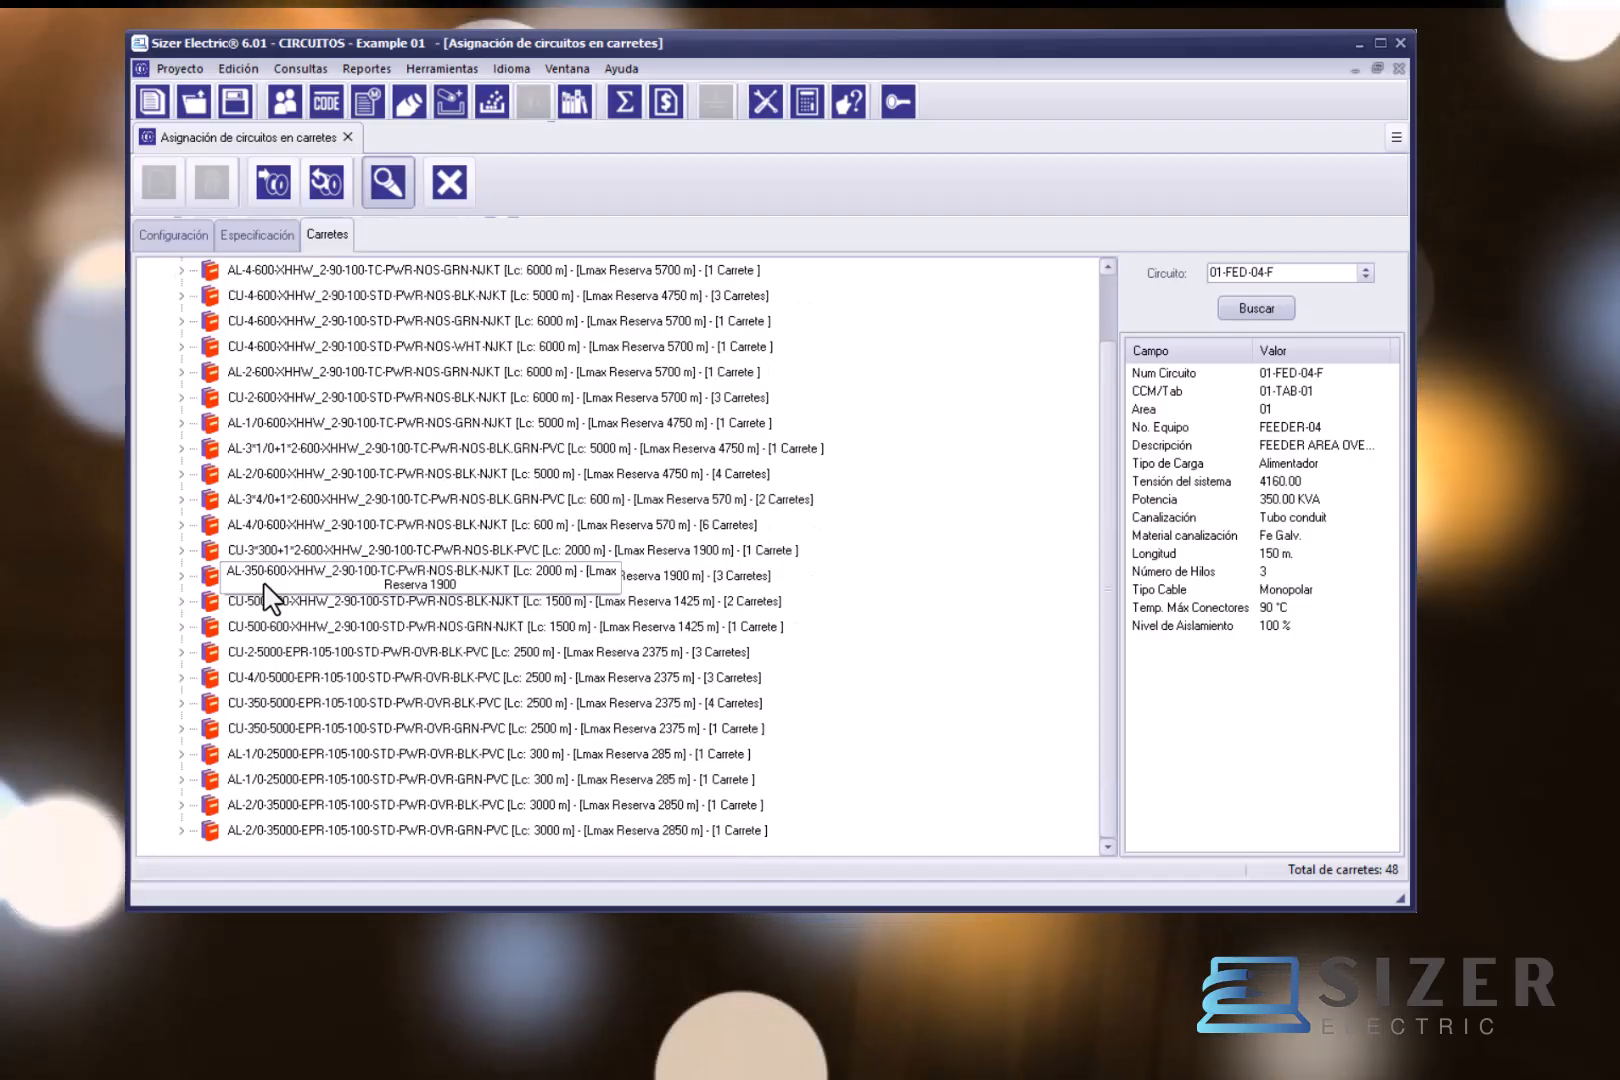
scroll(270, 598, "up", 1)
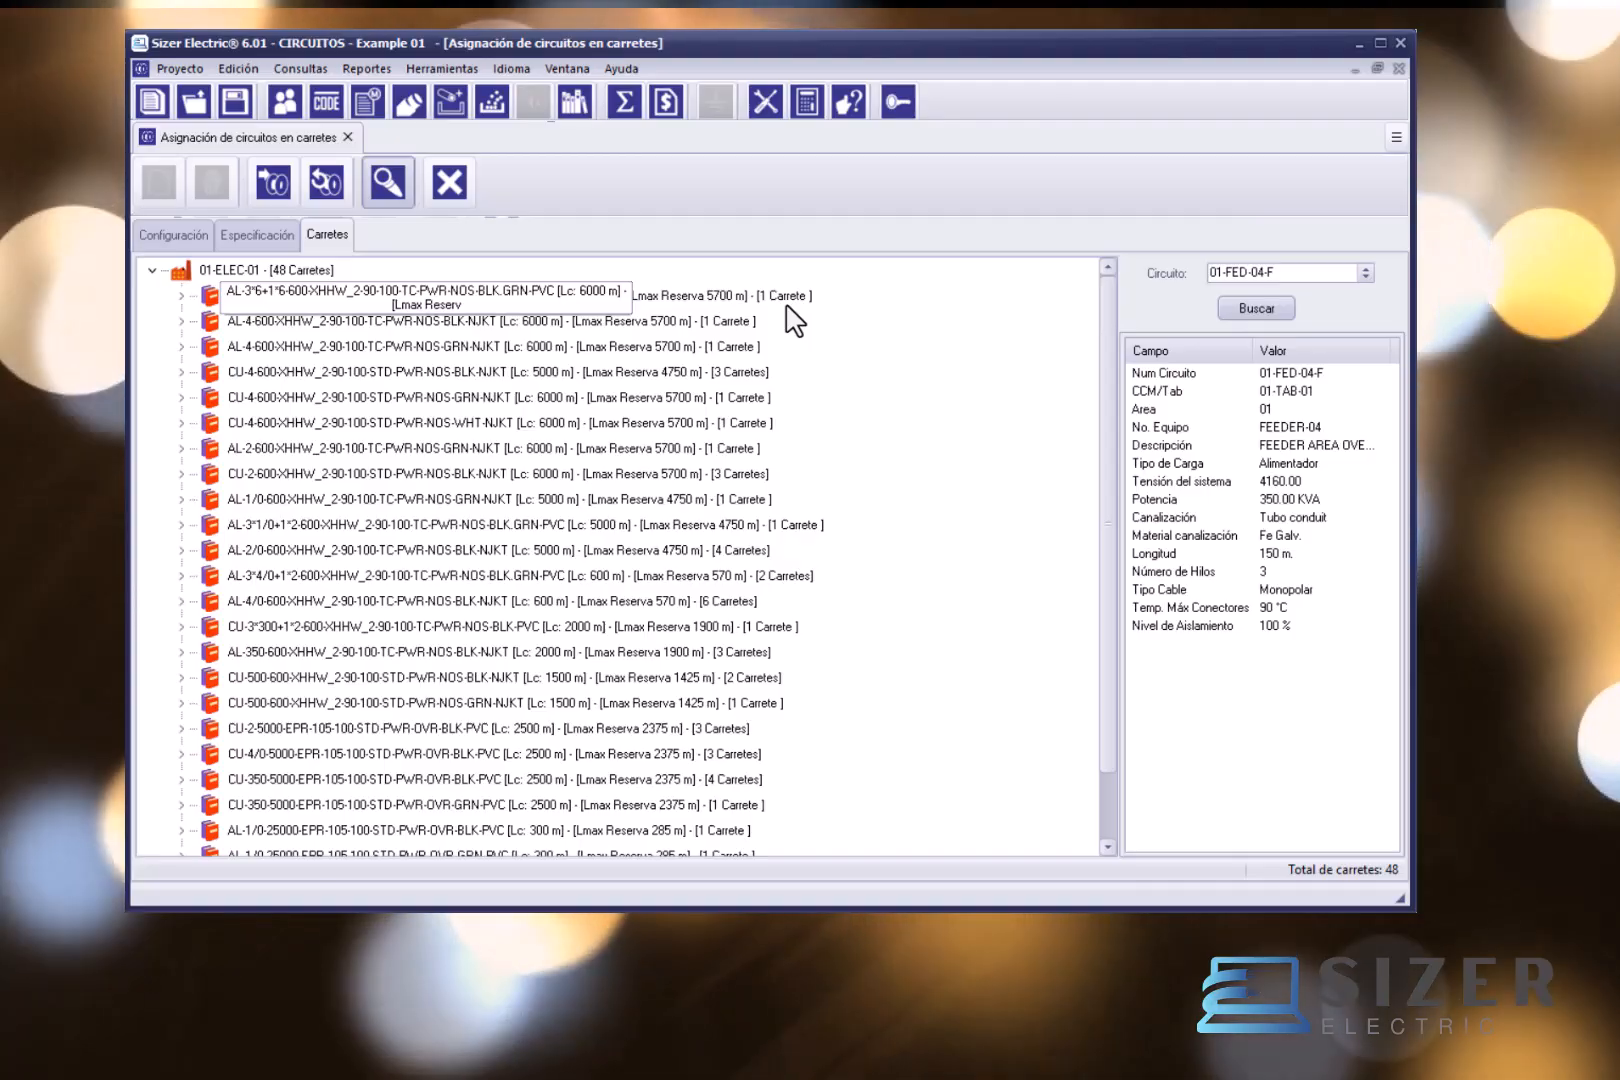
Step: Expand specification CU-2-600-XHHW_2-90-100-STD-PWR-NOS-BLK-NJKT and its three reels down to their assigned circuits
double_click(293, 476)
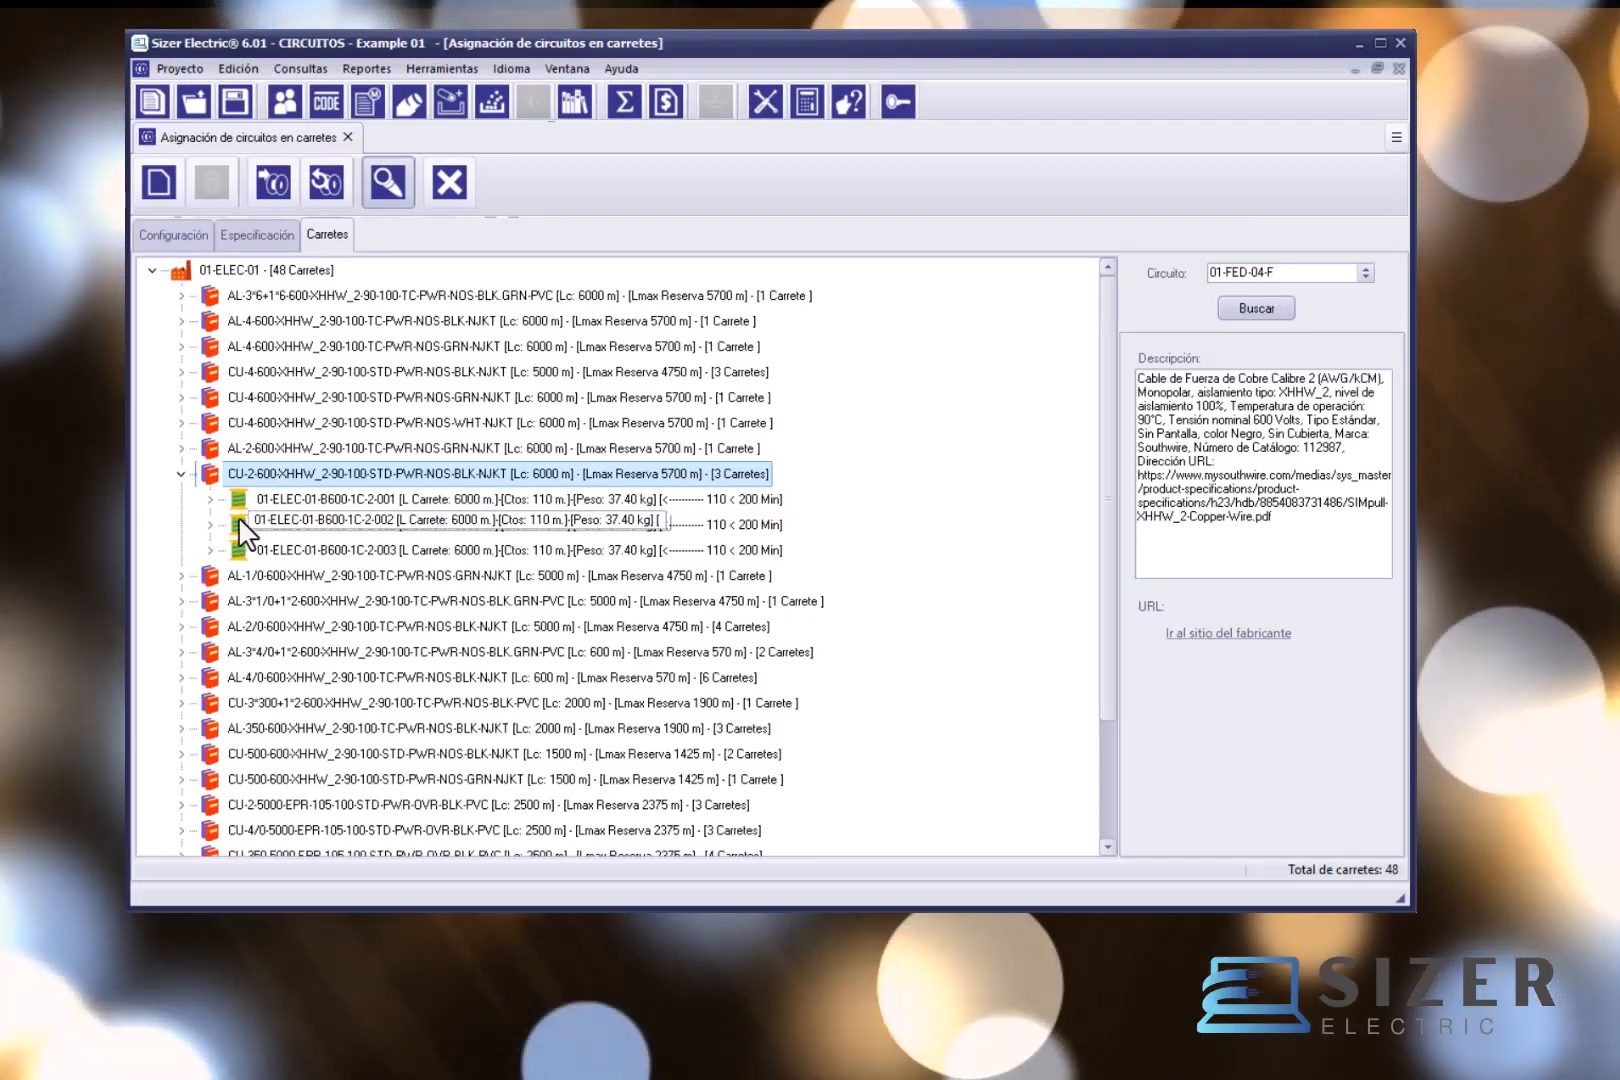
left_click(210, 499)
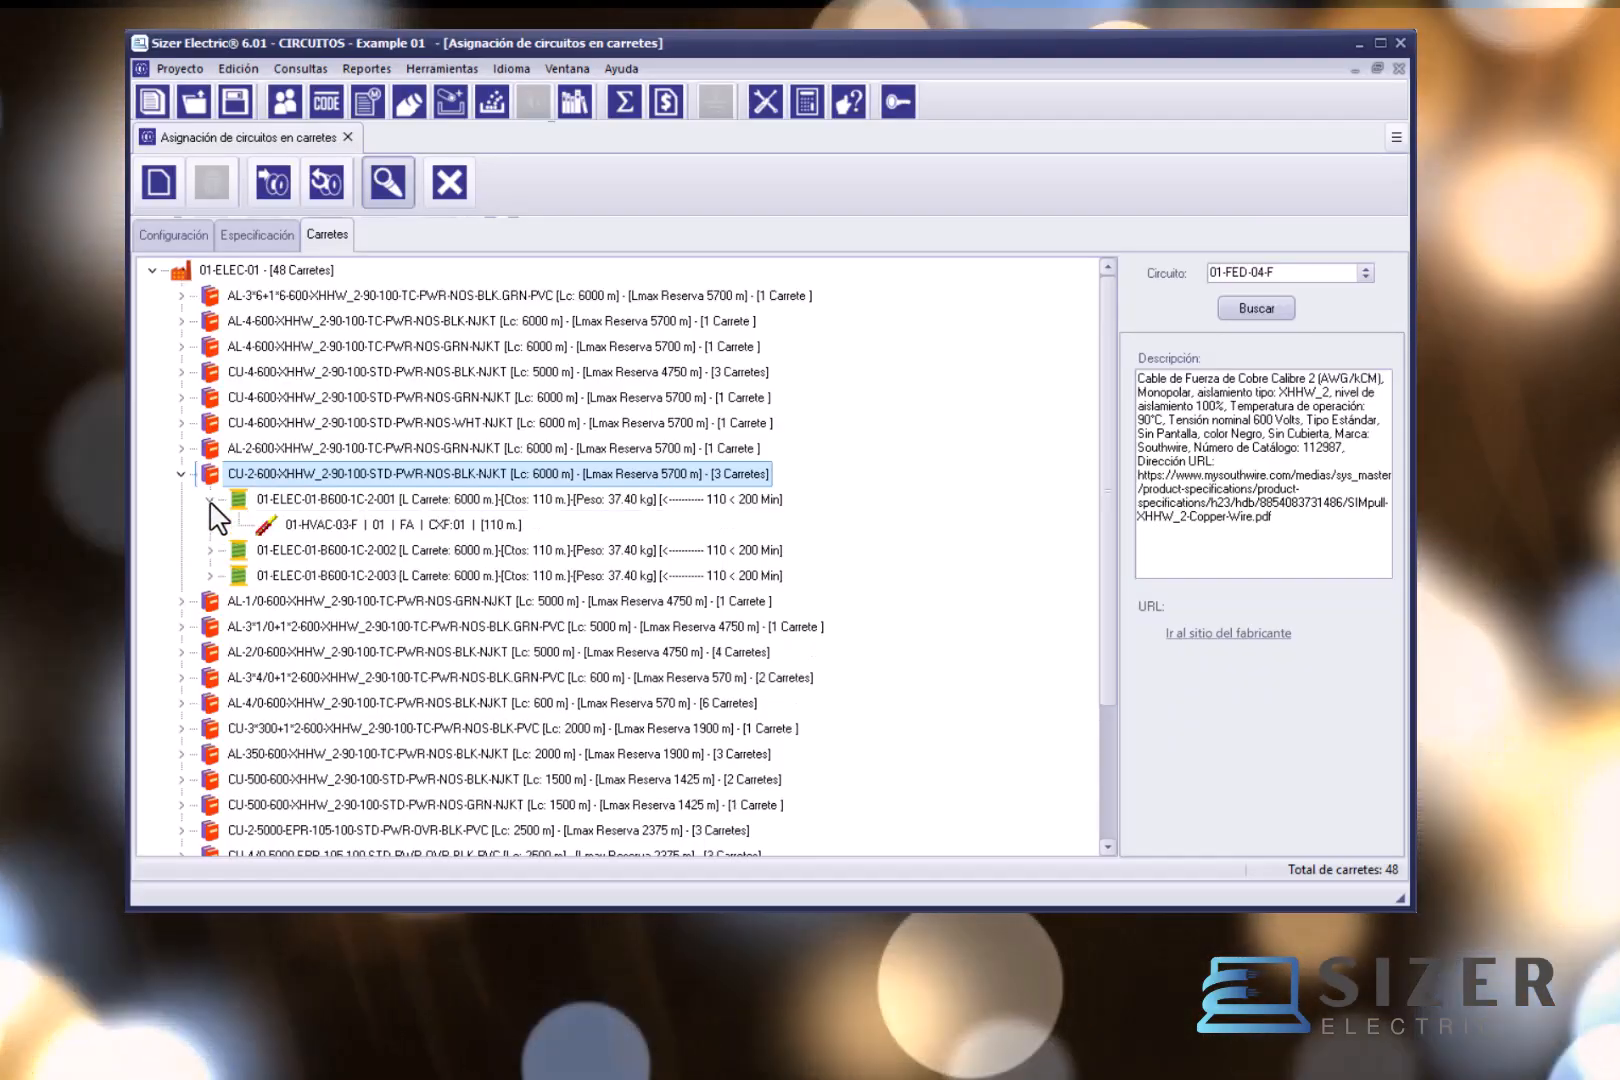
left_click(210, 550)
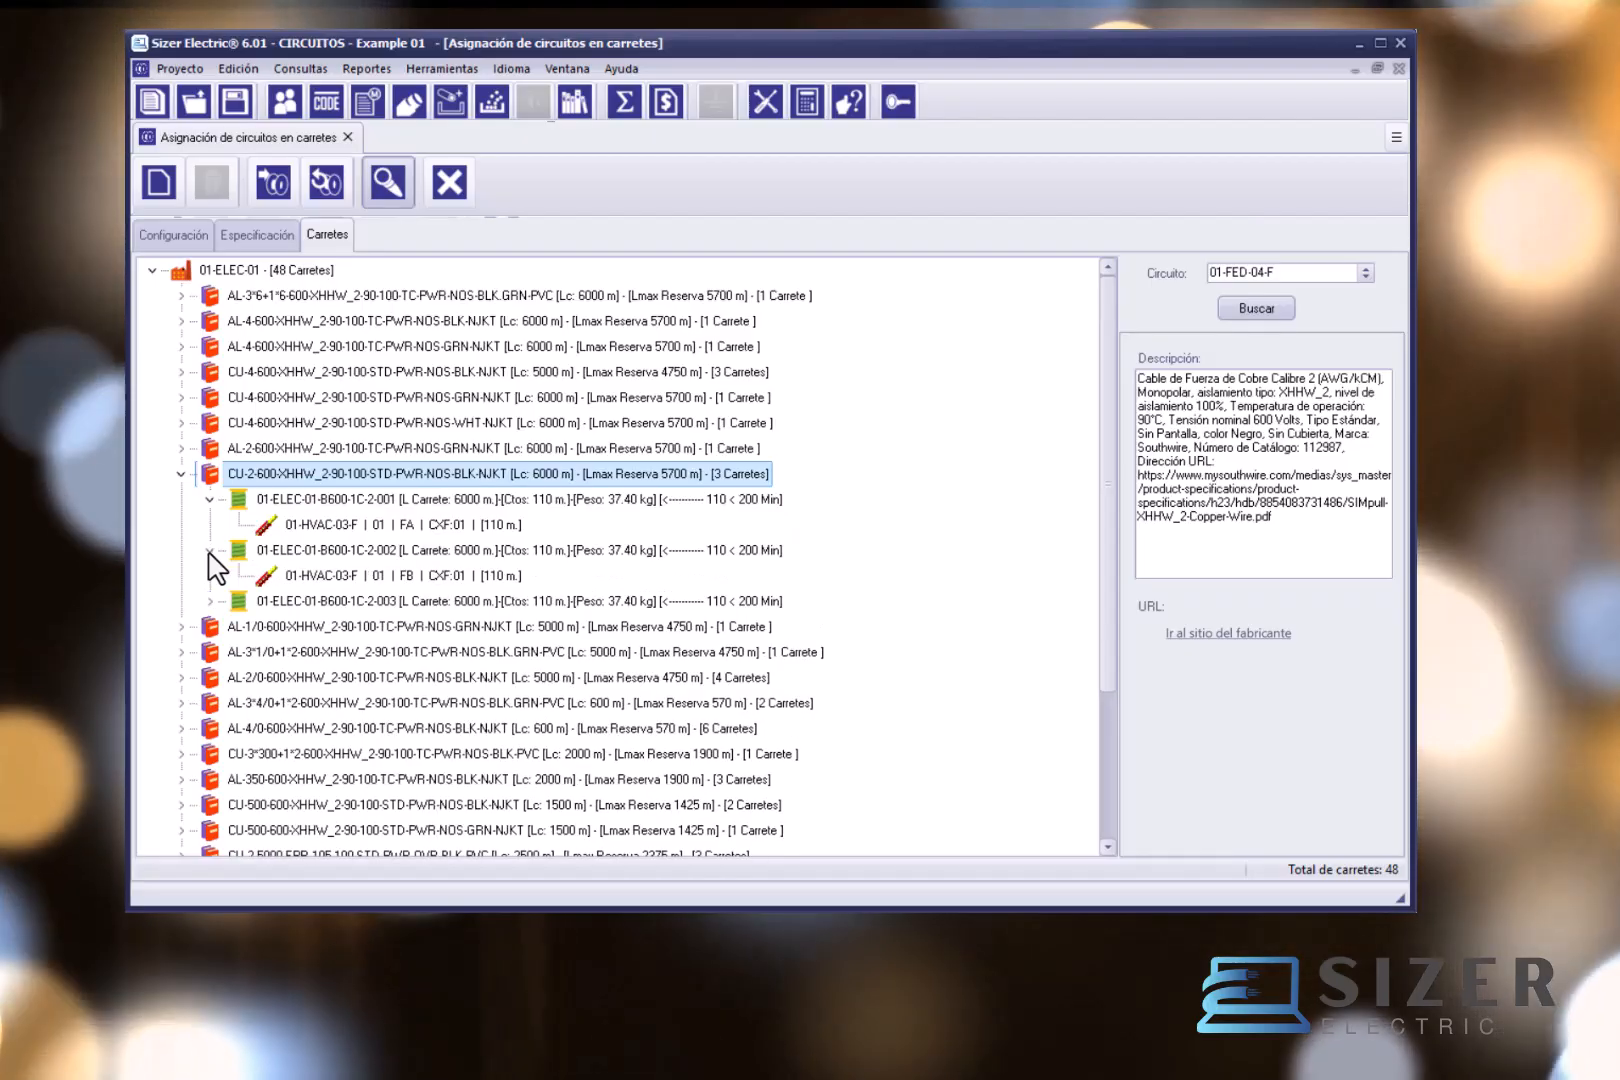
left_click(211, 601)
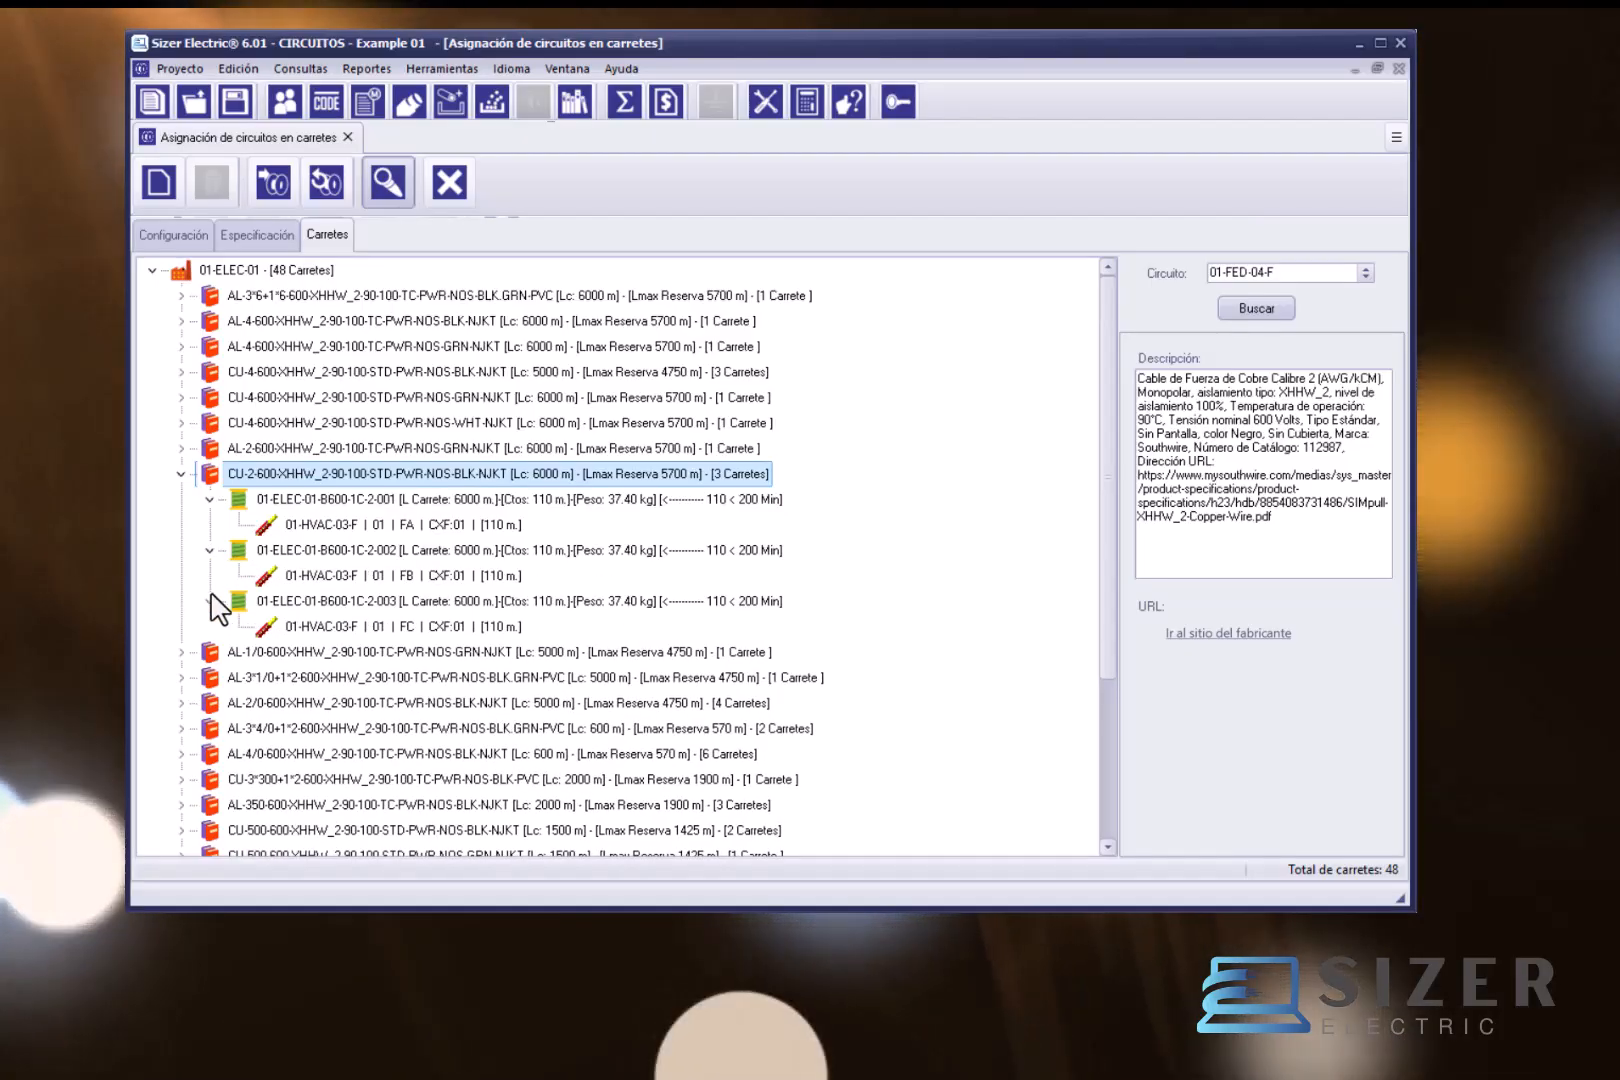
Step: Compare the AL-2-600 green specification's reel with CU-2-600 reels 002 and 003, and expand the AL-2-600 reel's circuits
left_click(182, 449)
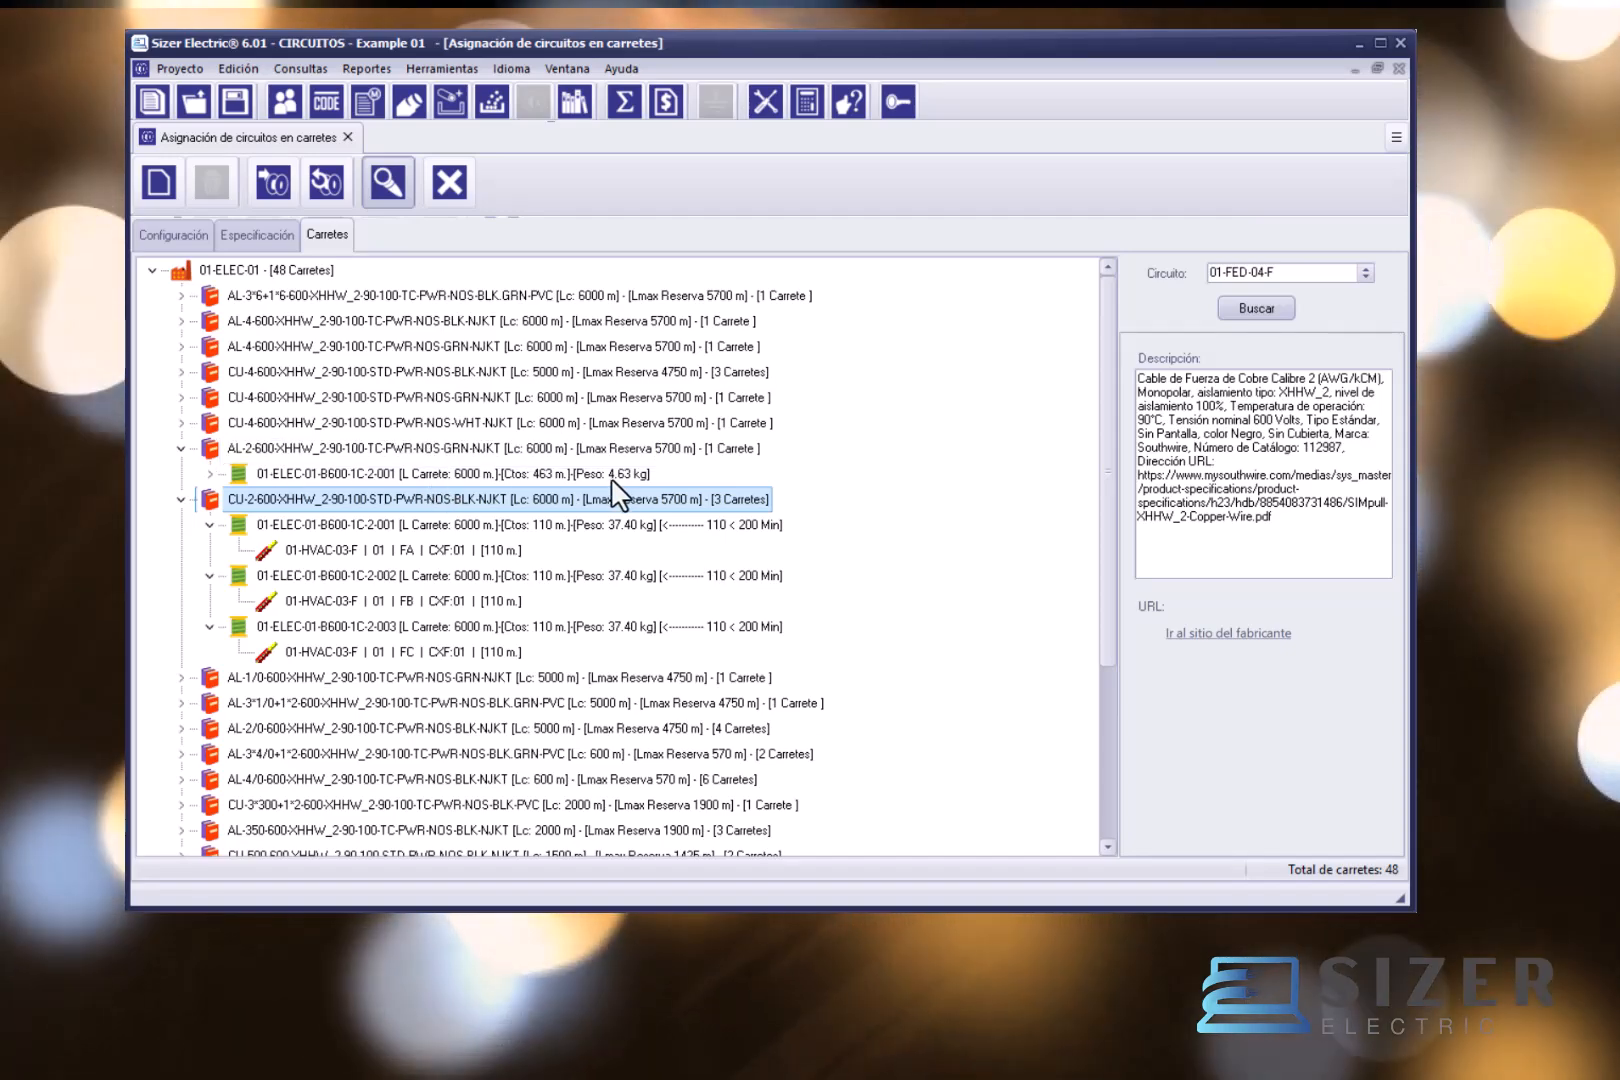
left_click(450, 477)
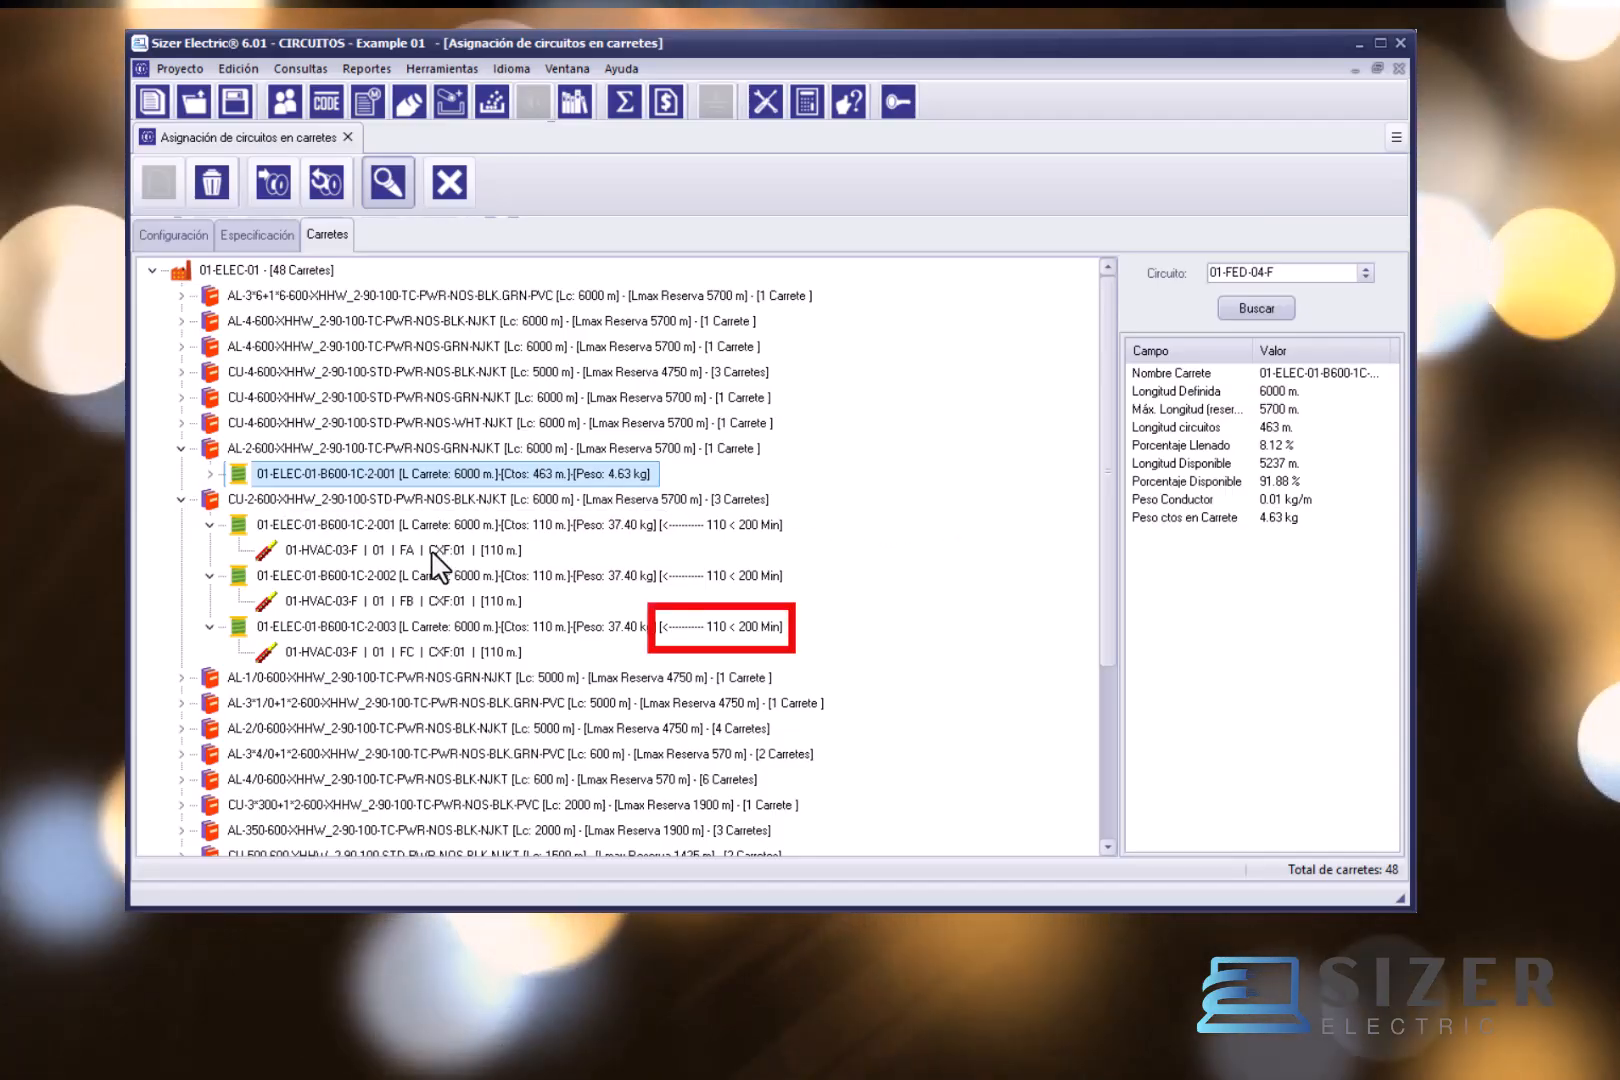
left_click(630, 578)
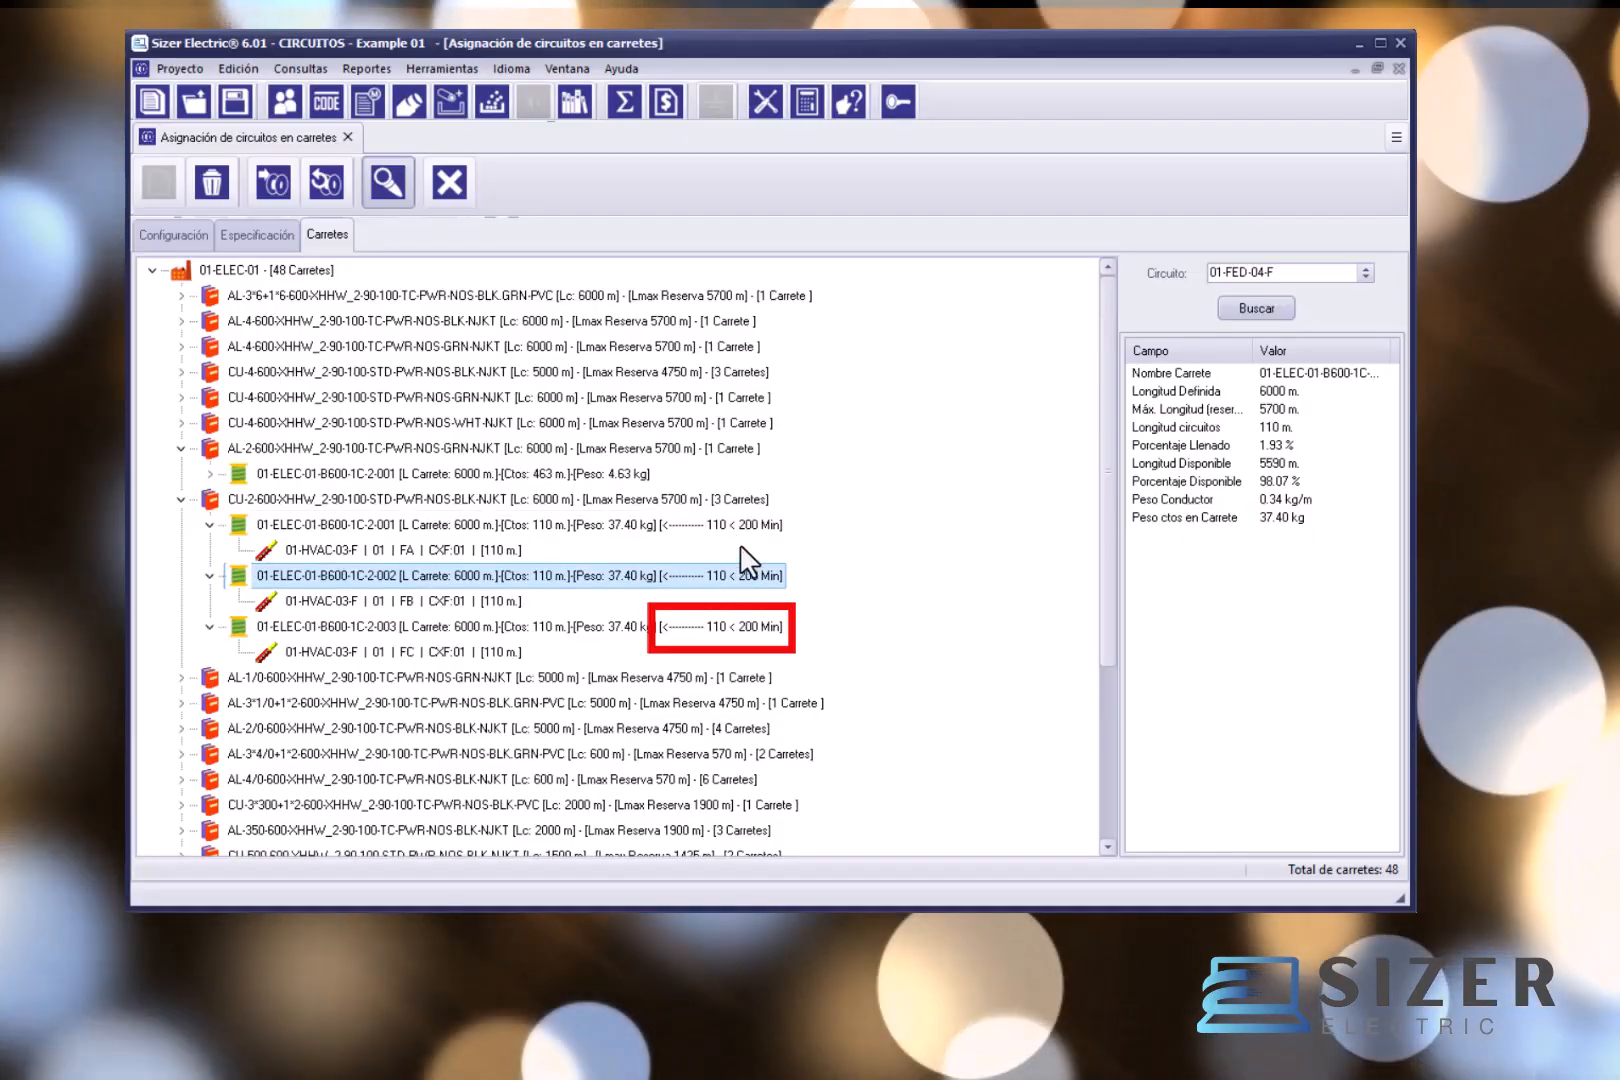
left_click(745, 624)
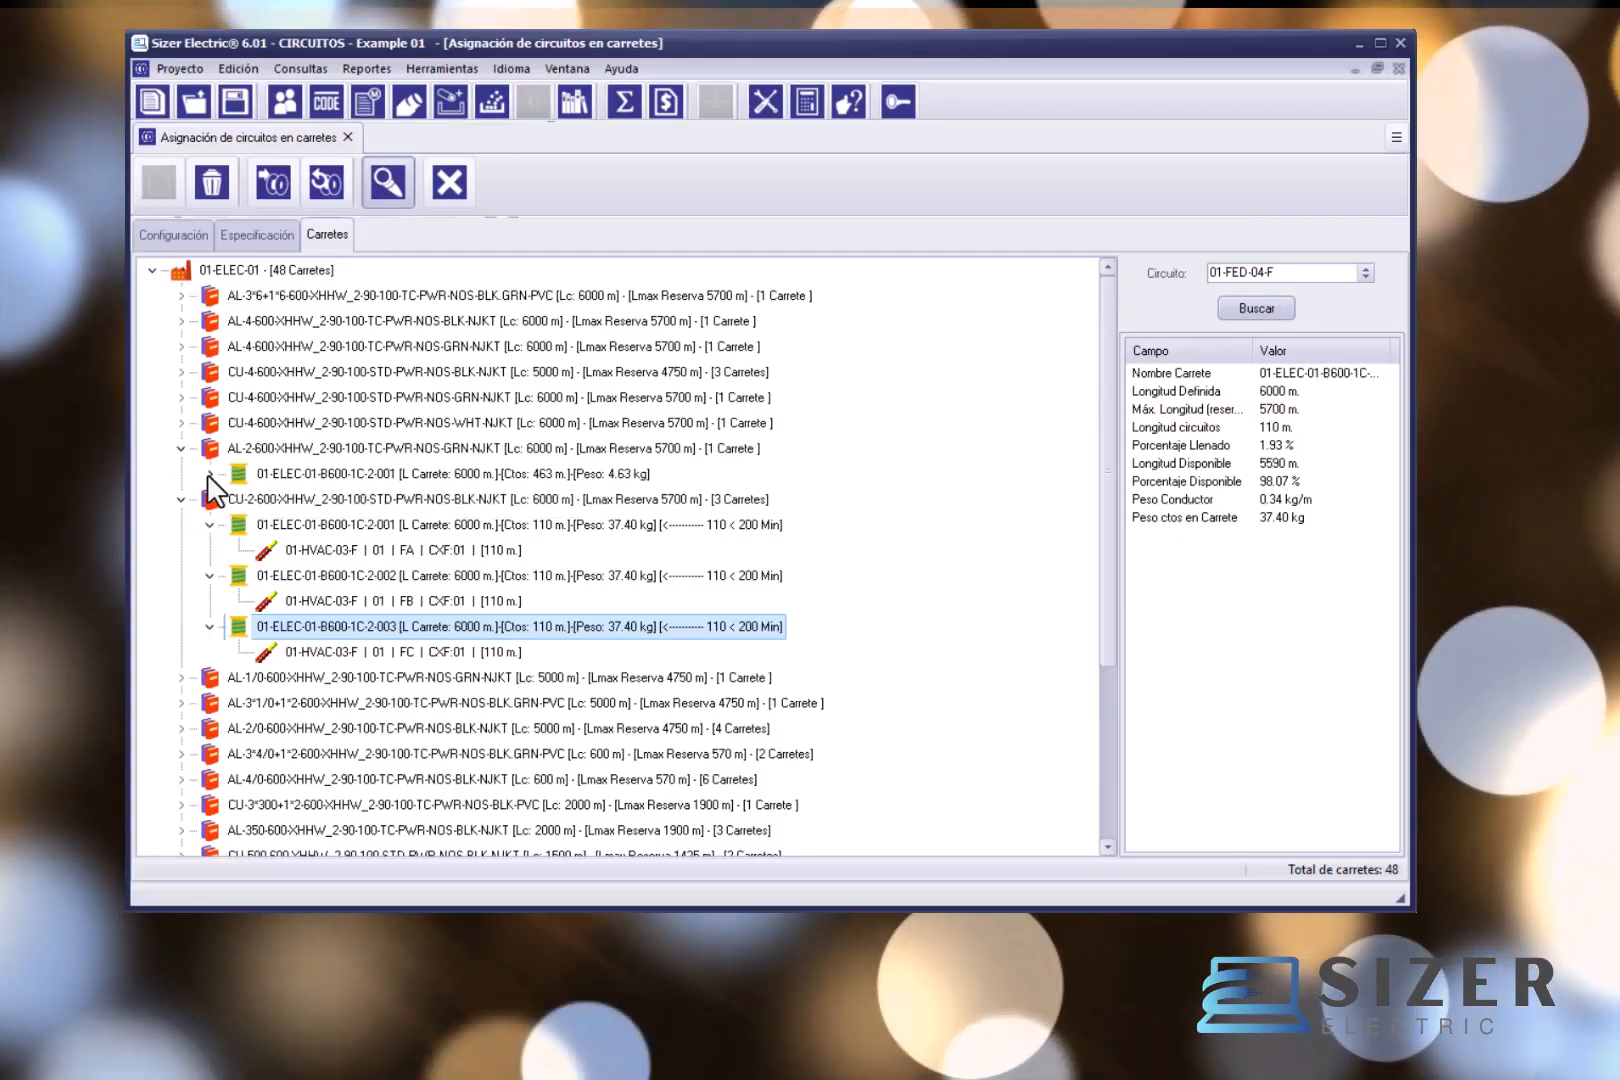
double_click(238, 476)
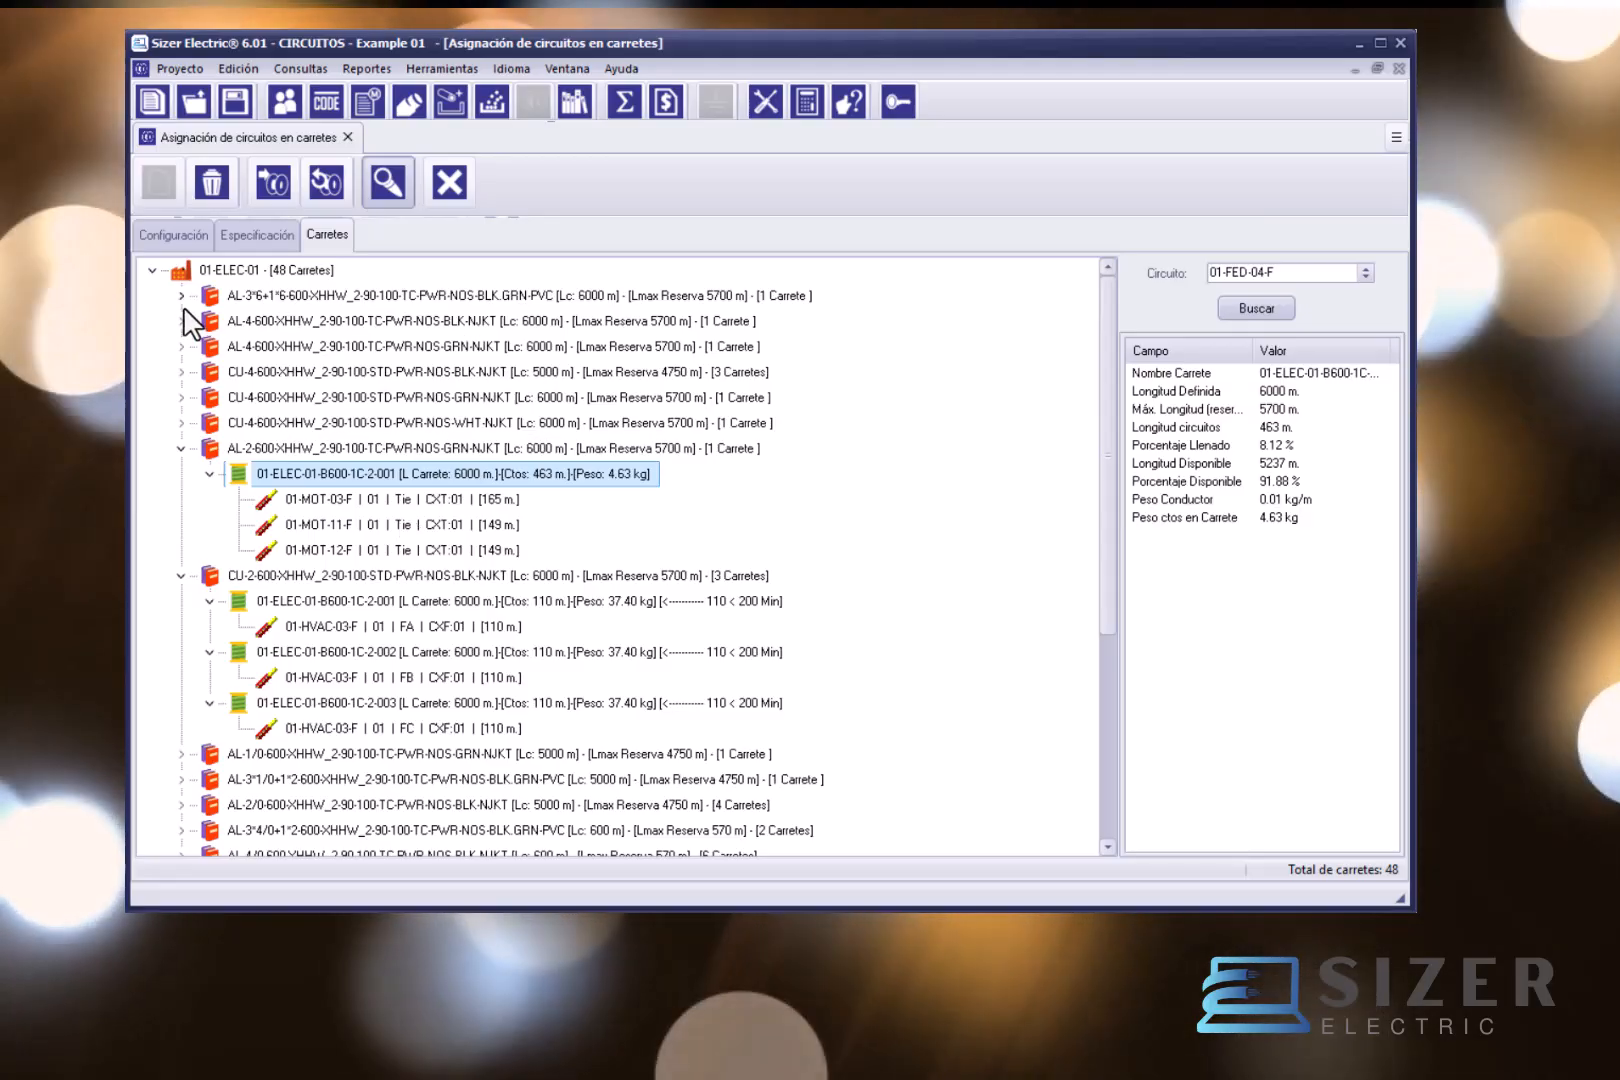
Step: Expand the AL-3*6+1*6 specification down to its reel's circuits and collapse reel 01-ELEC-01-B600-1C-2-001 under AL-2-600
left_click(181, 296)
left_click(209, 321)
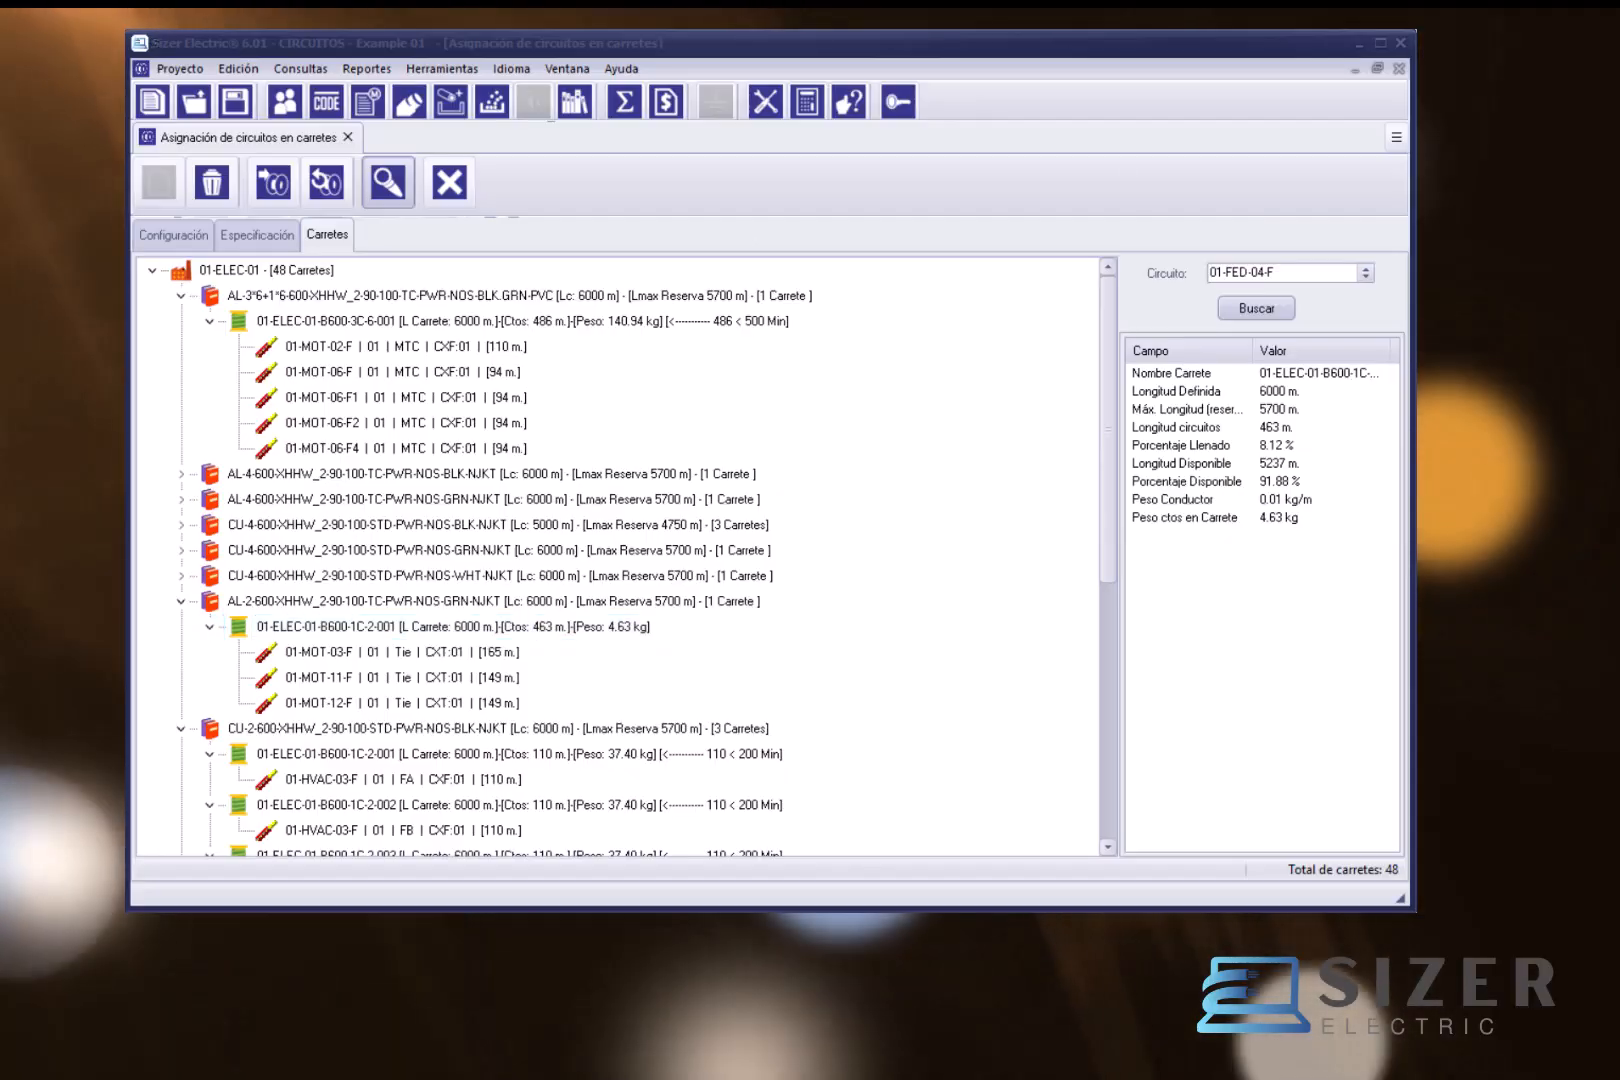
right_click(466, 597)
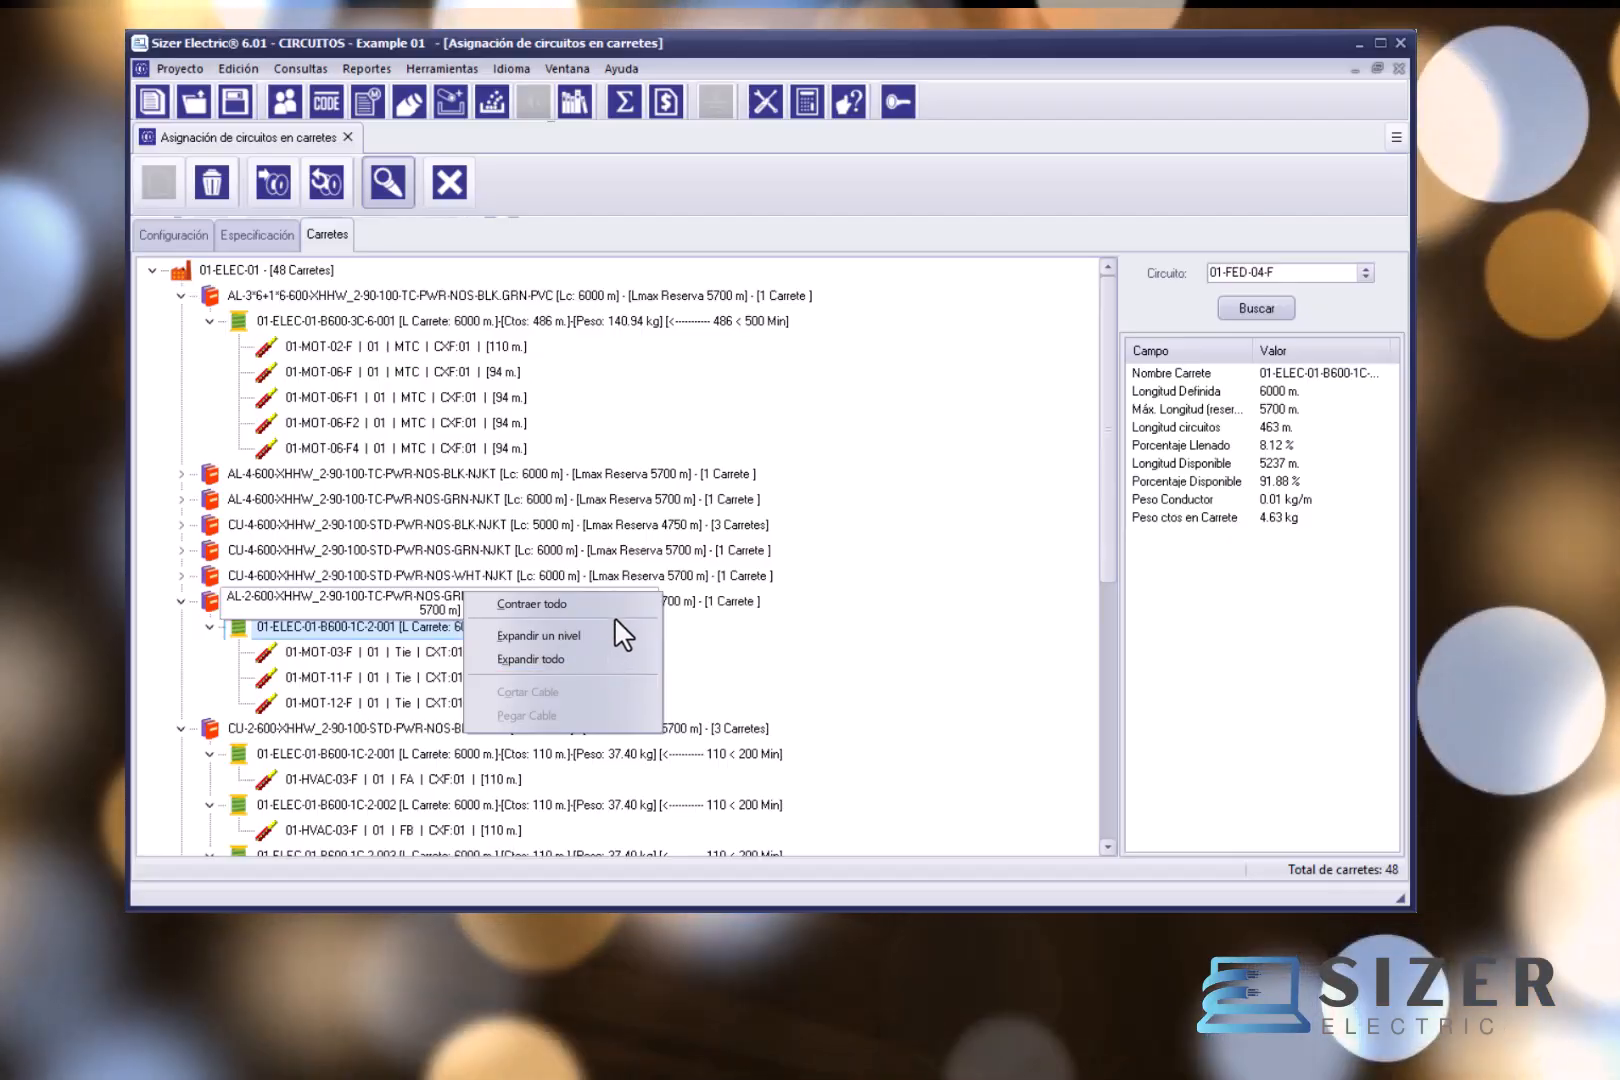
left_click(620, 612)
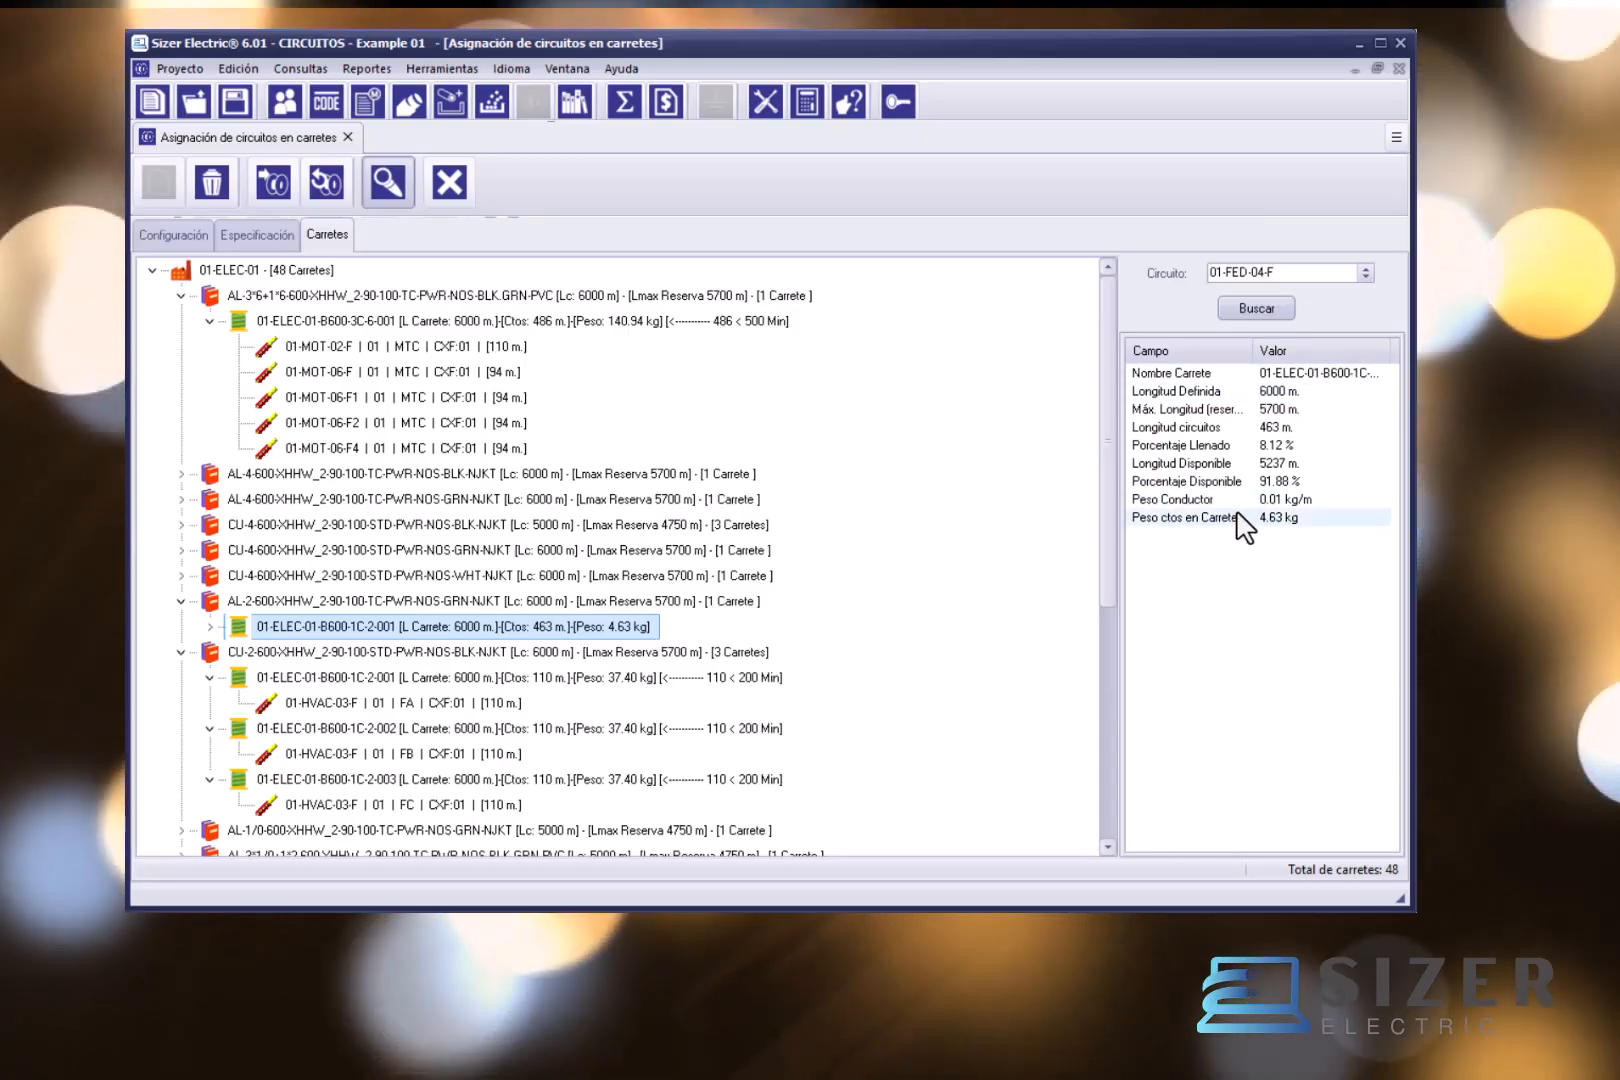
Step: View the details of the AL-3*6+1*6 specification, its reel 01-ELEC-01-B600-3C-6-001 and circuit 01-MOT-02-F
left_click(355, 296)
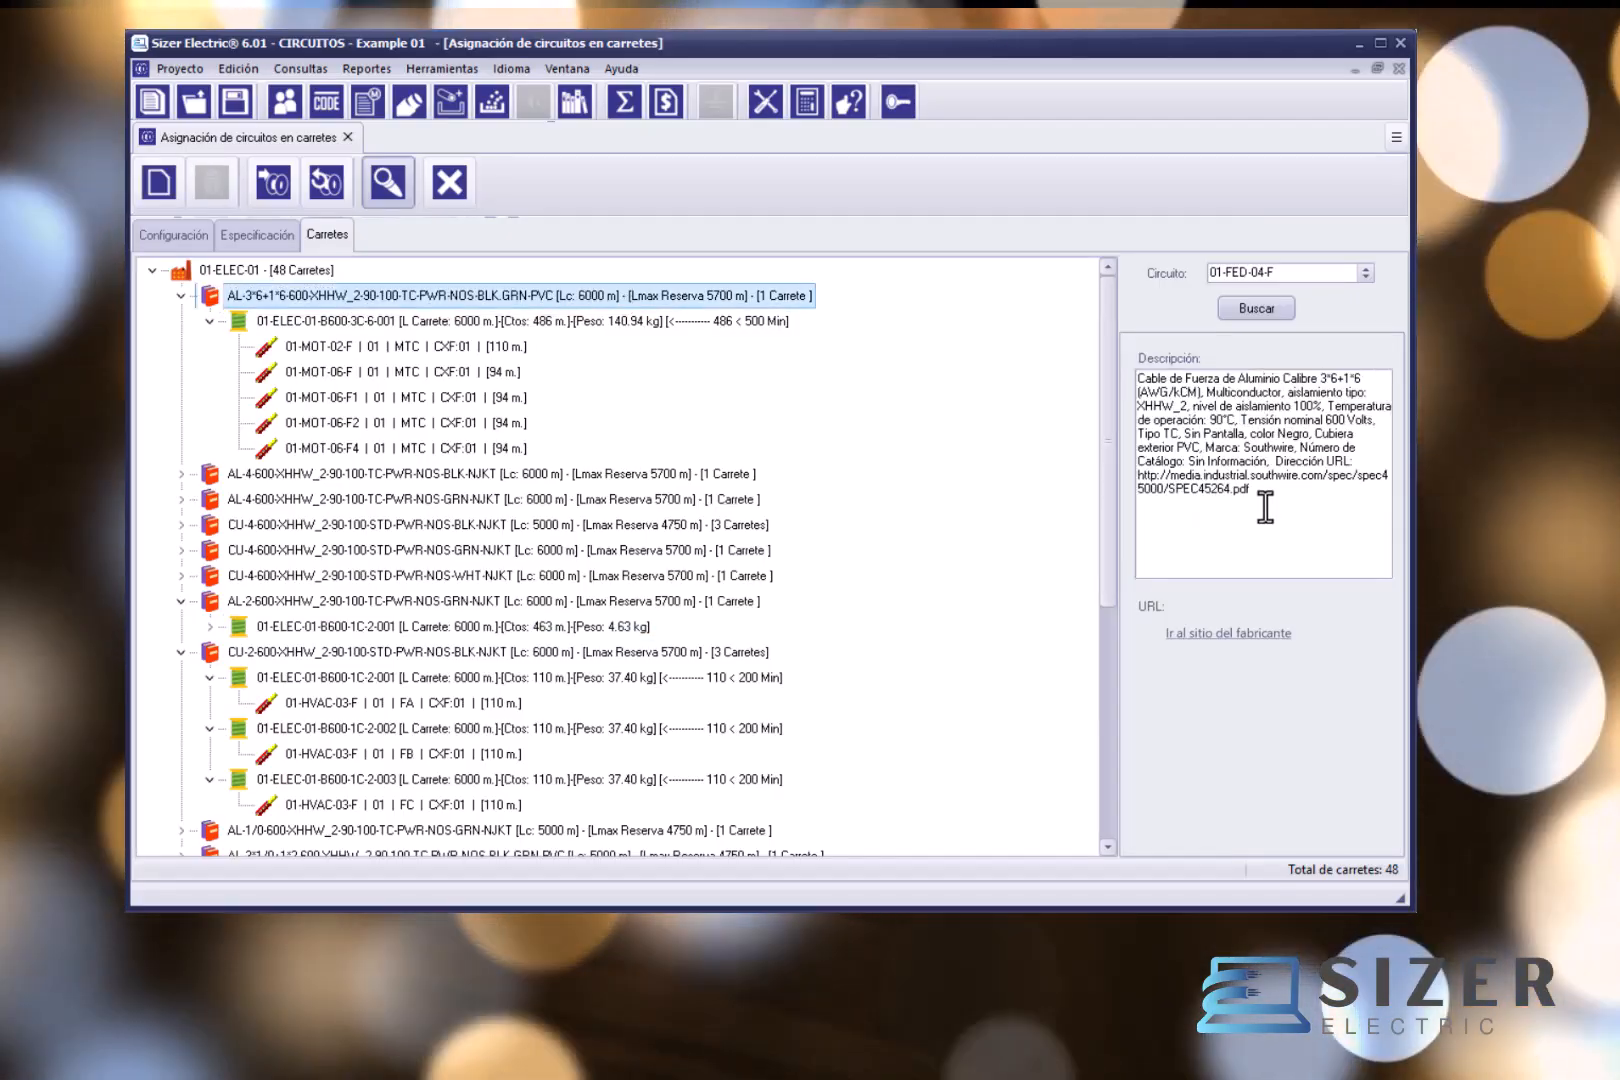
left_click(517, 324)
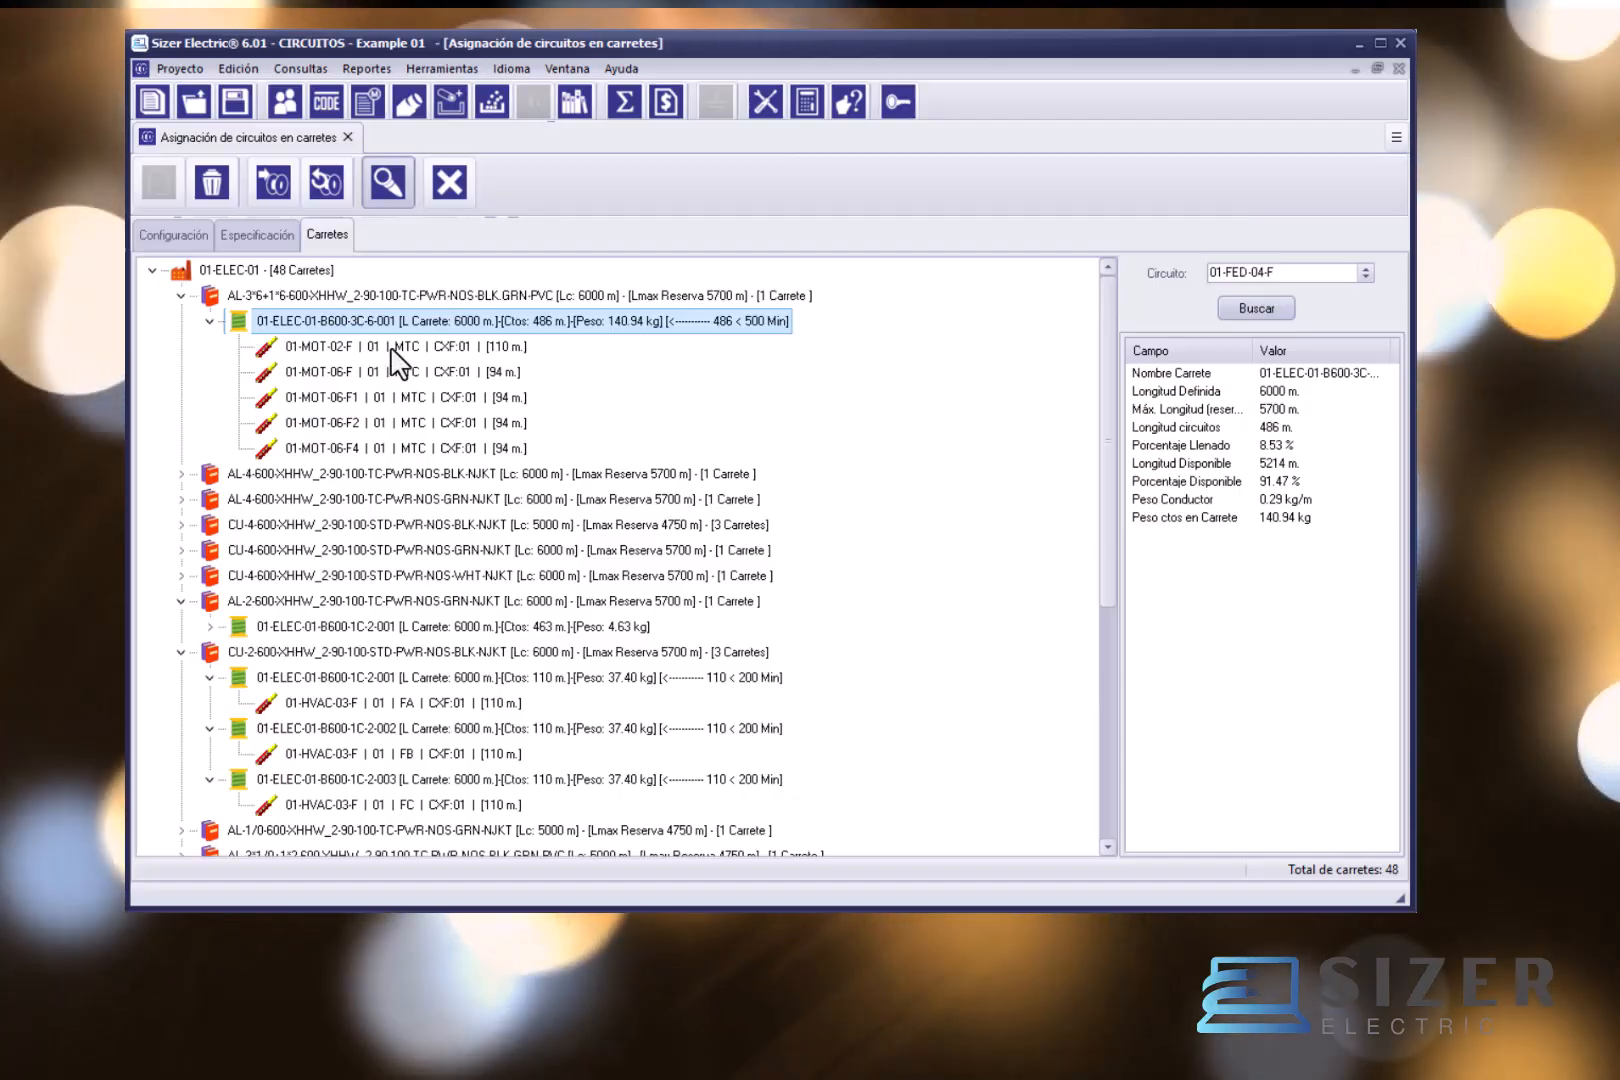
left_click(397, 348)
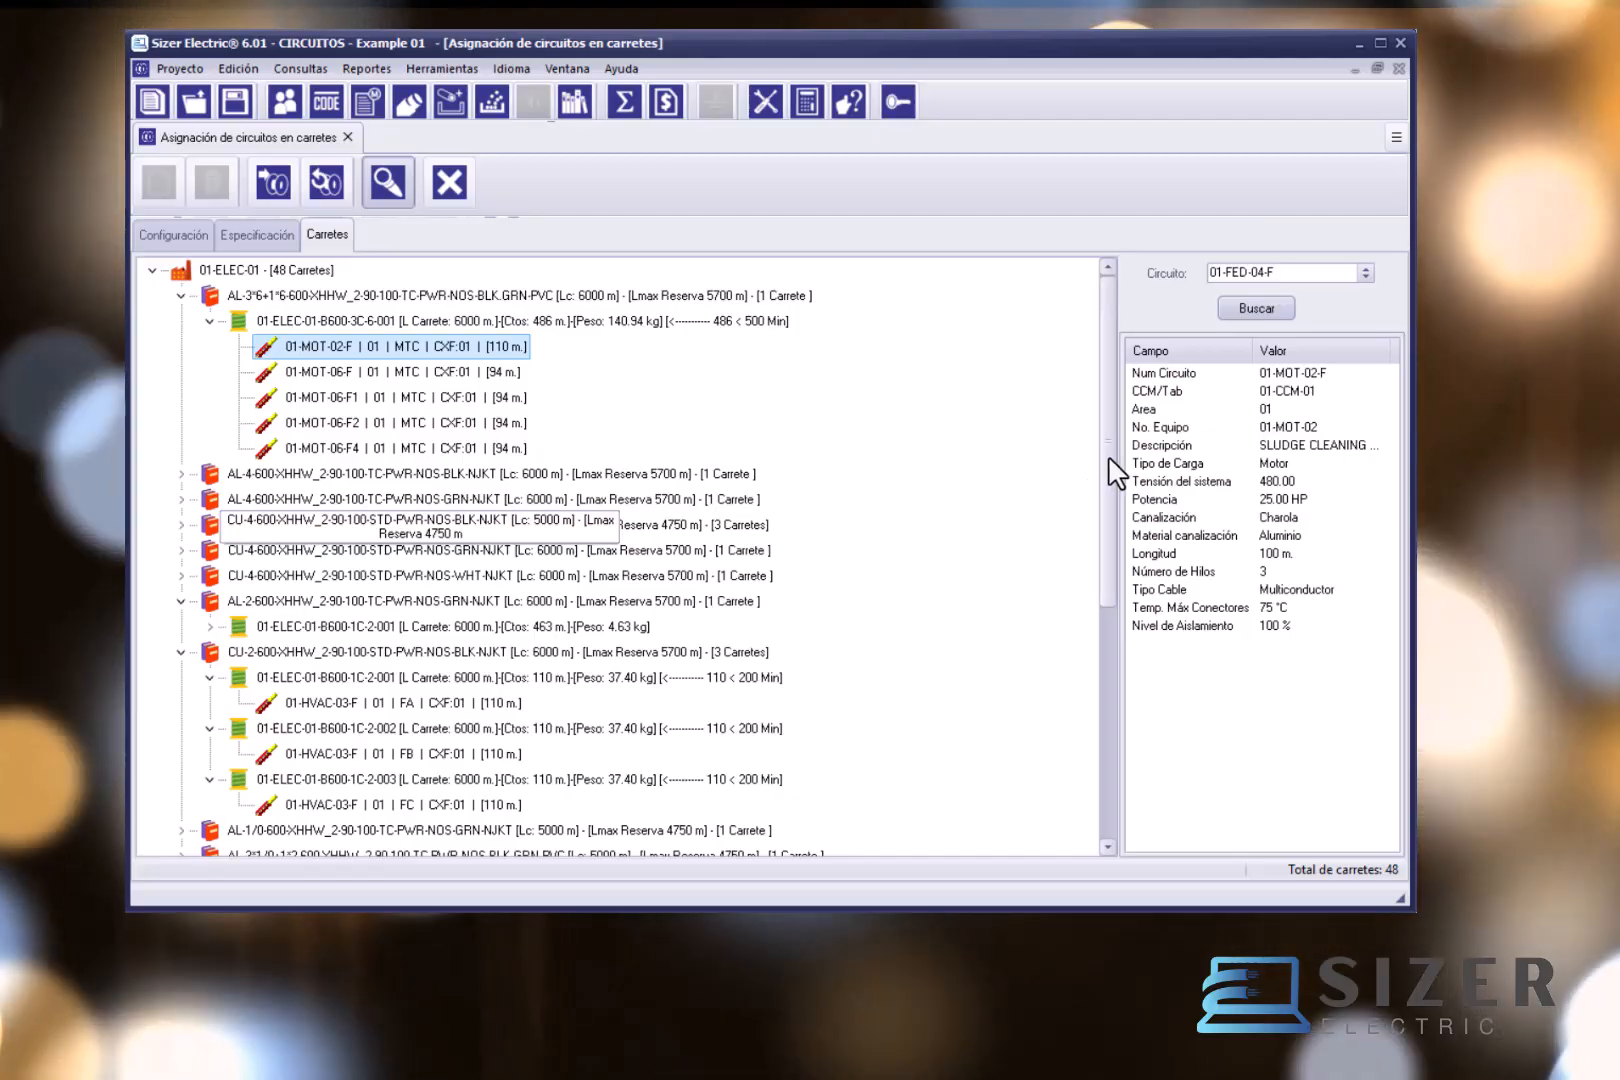
Step: Move the FB conductor of circuit 01-HVAC-03-F from CU-2-600 reel 01-ELEC-01-B600-1C-2-002 to reel 01-ELEC-01-B600-1C-2-001
scroll(1105, 510, "down", 2)
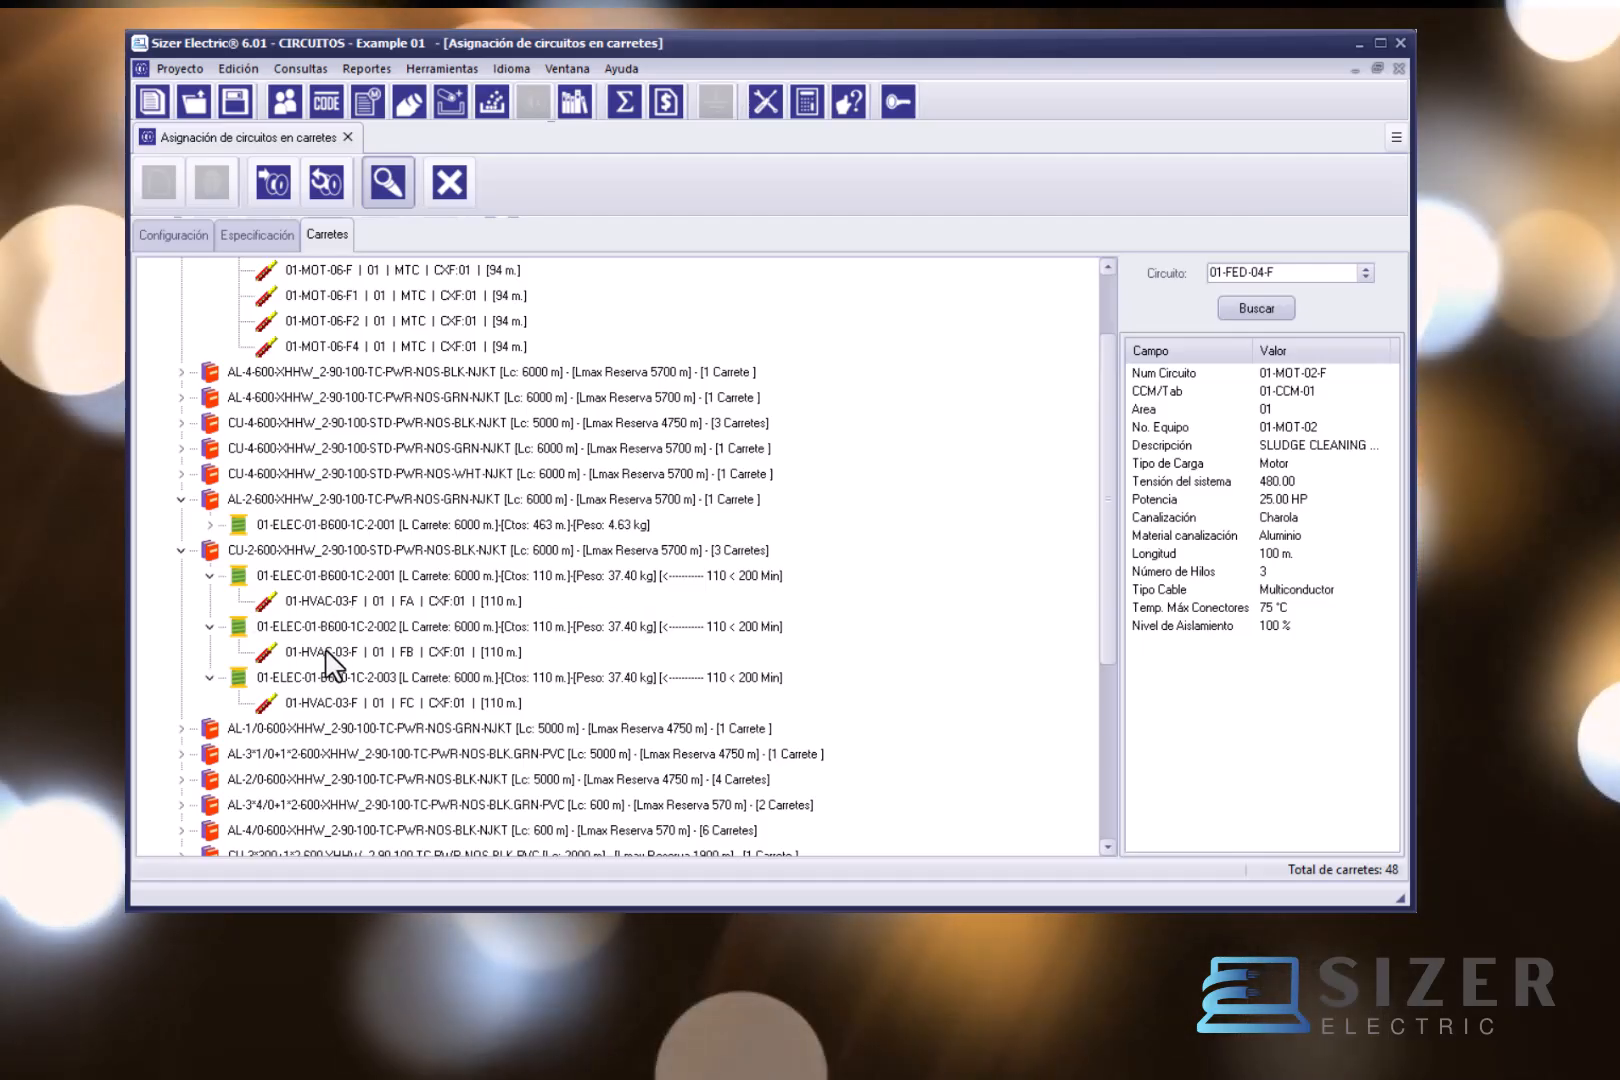
left_click(330, 652)
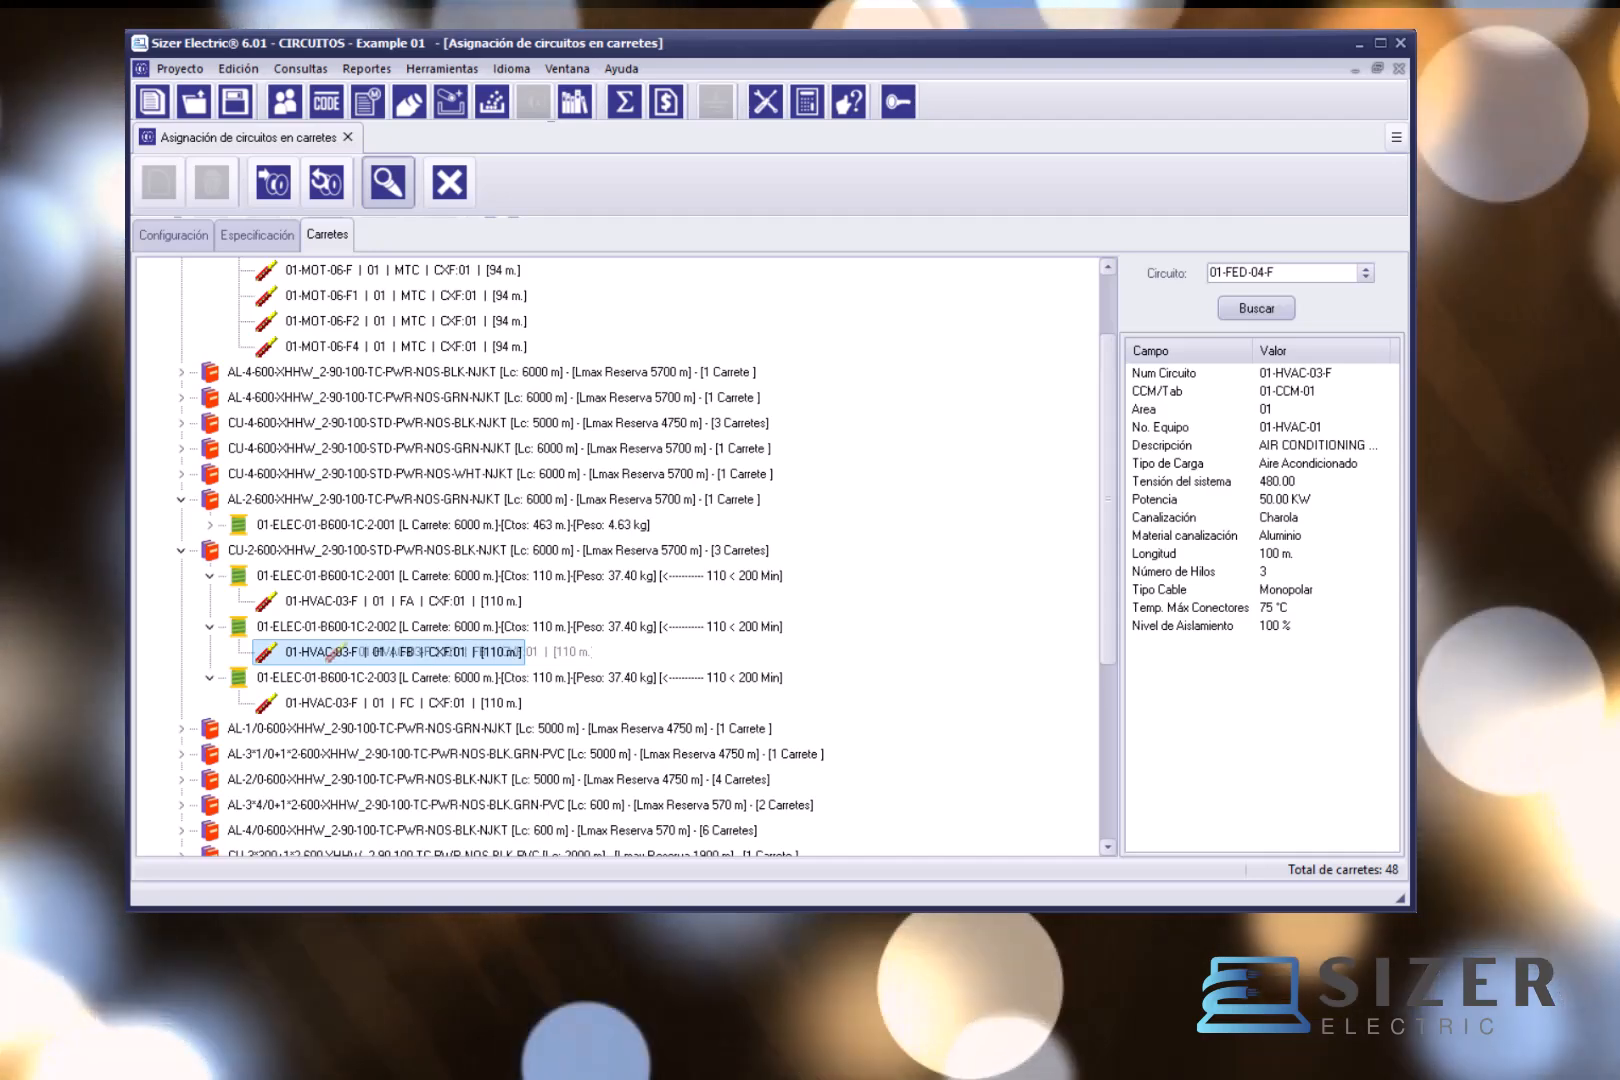
left_click_drag(326, 655, 309, 573)
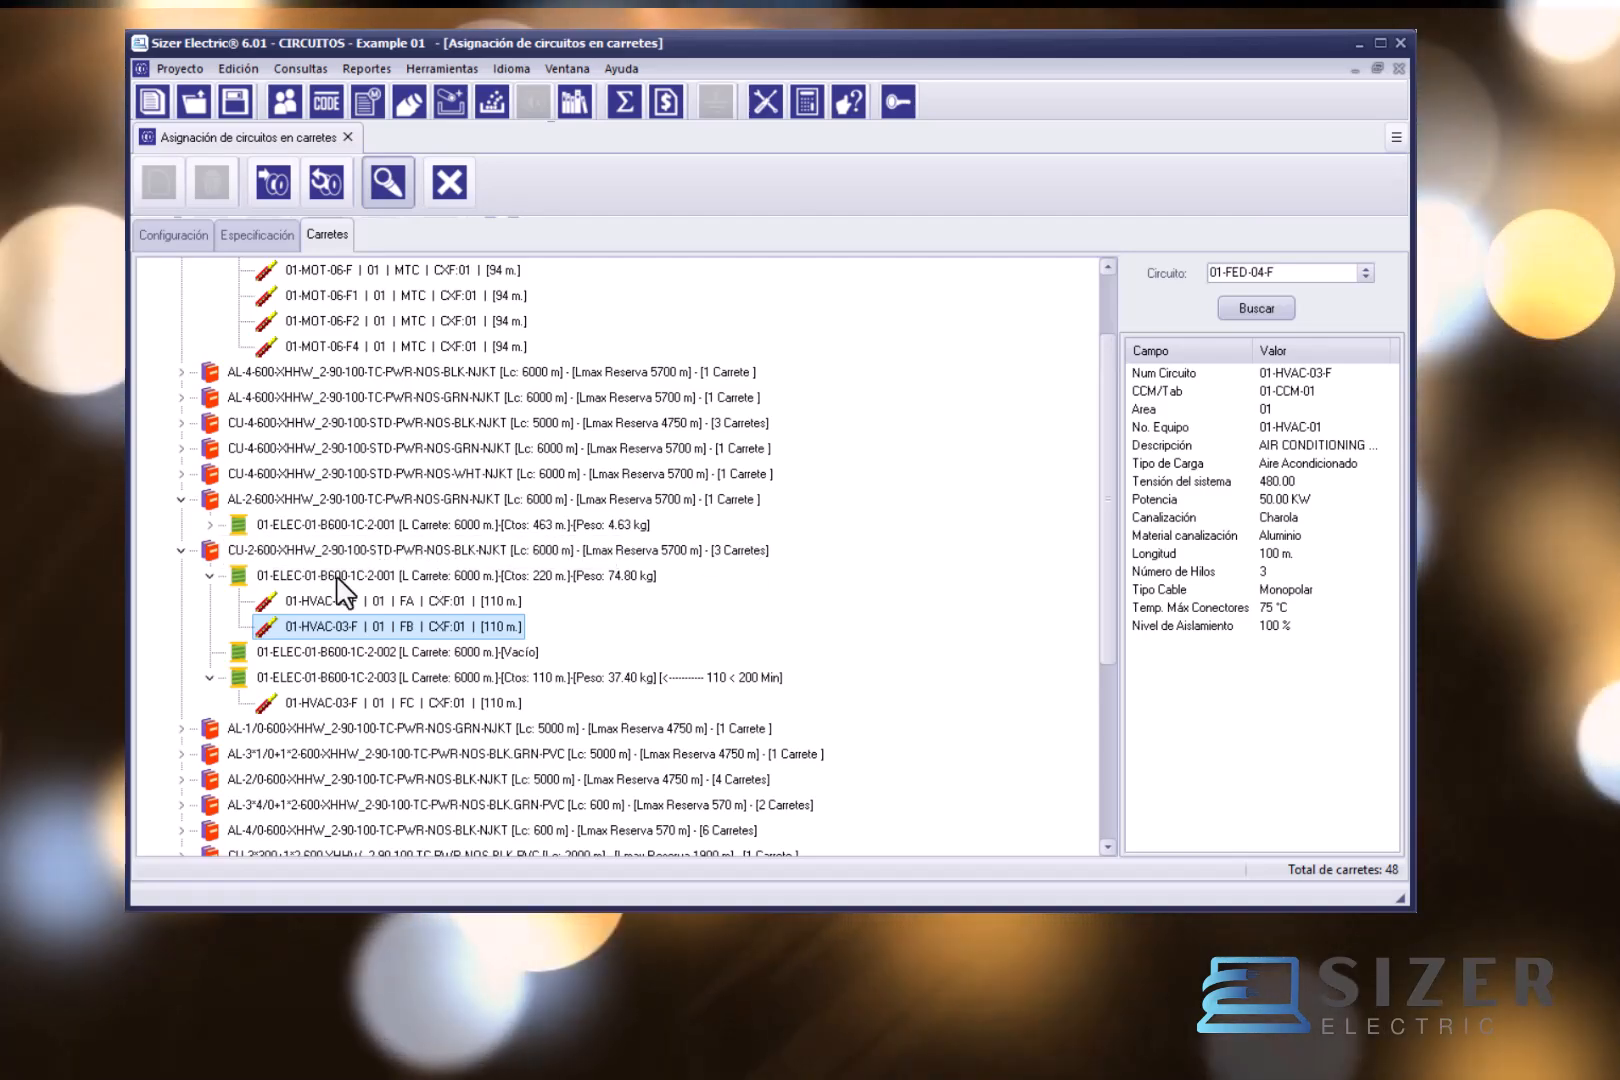
Step: Delete the empty reel 01-ELEC-01-B600-1C-2-002 from the CU-2-600 specification and close the circuit-to-reel assignment
left_click(338, 576)
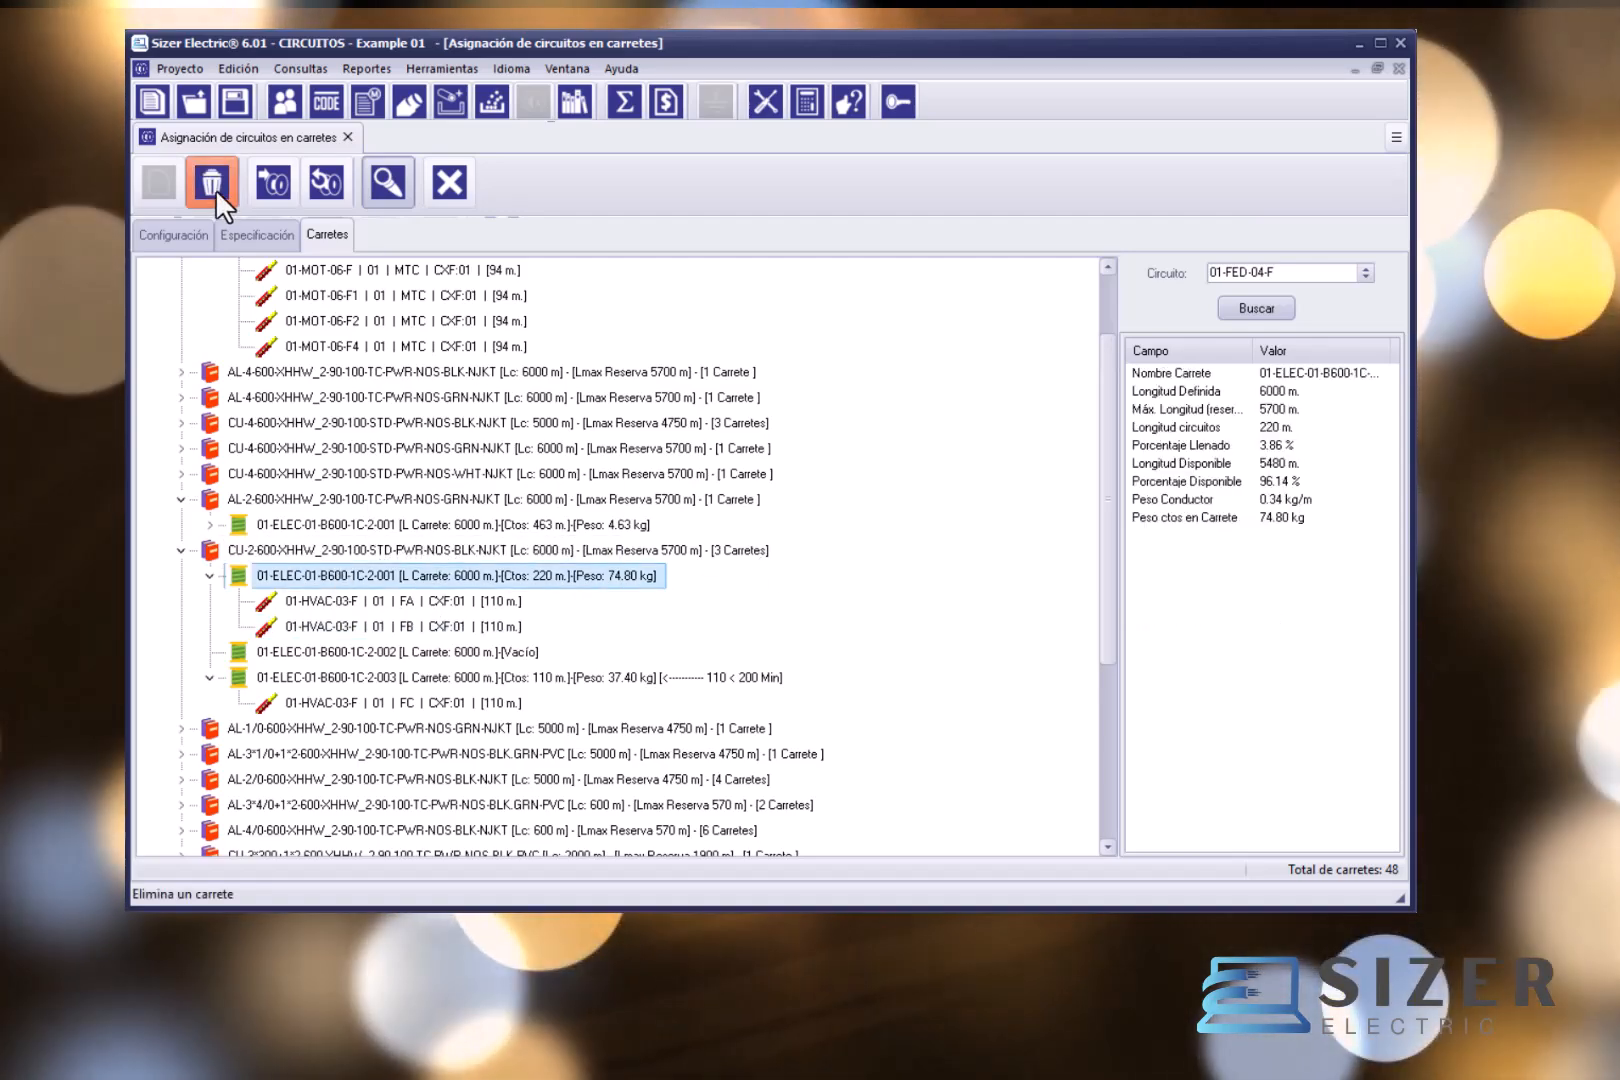
left_click(310, 655)
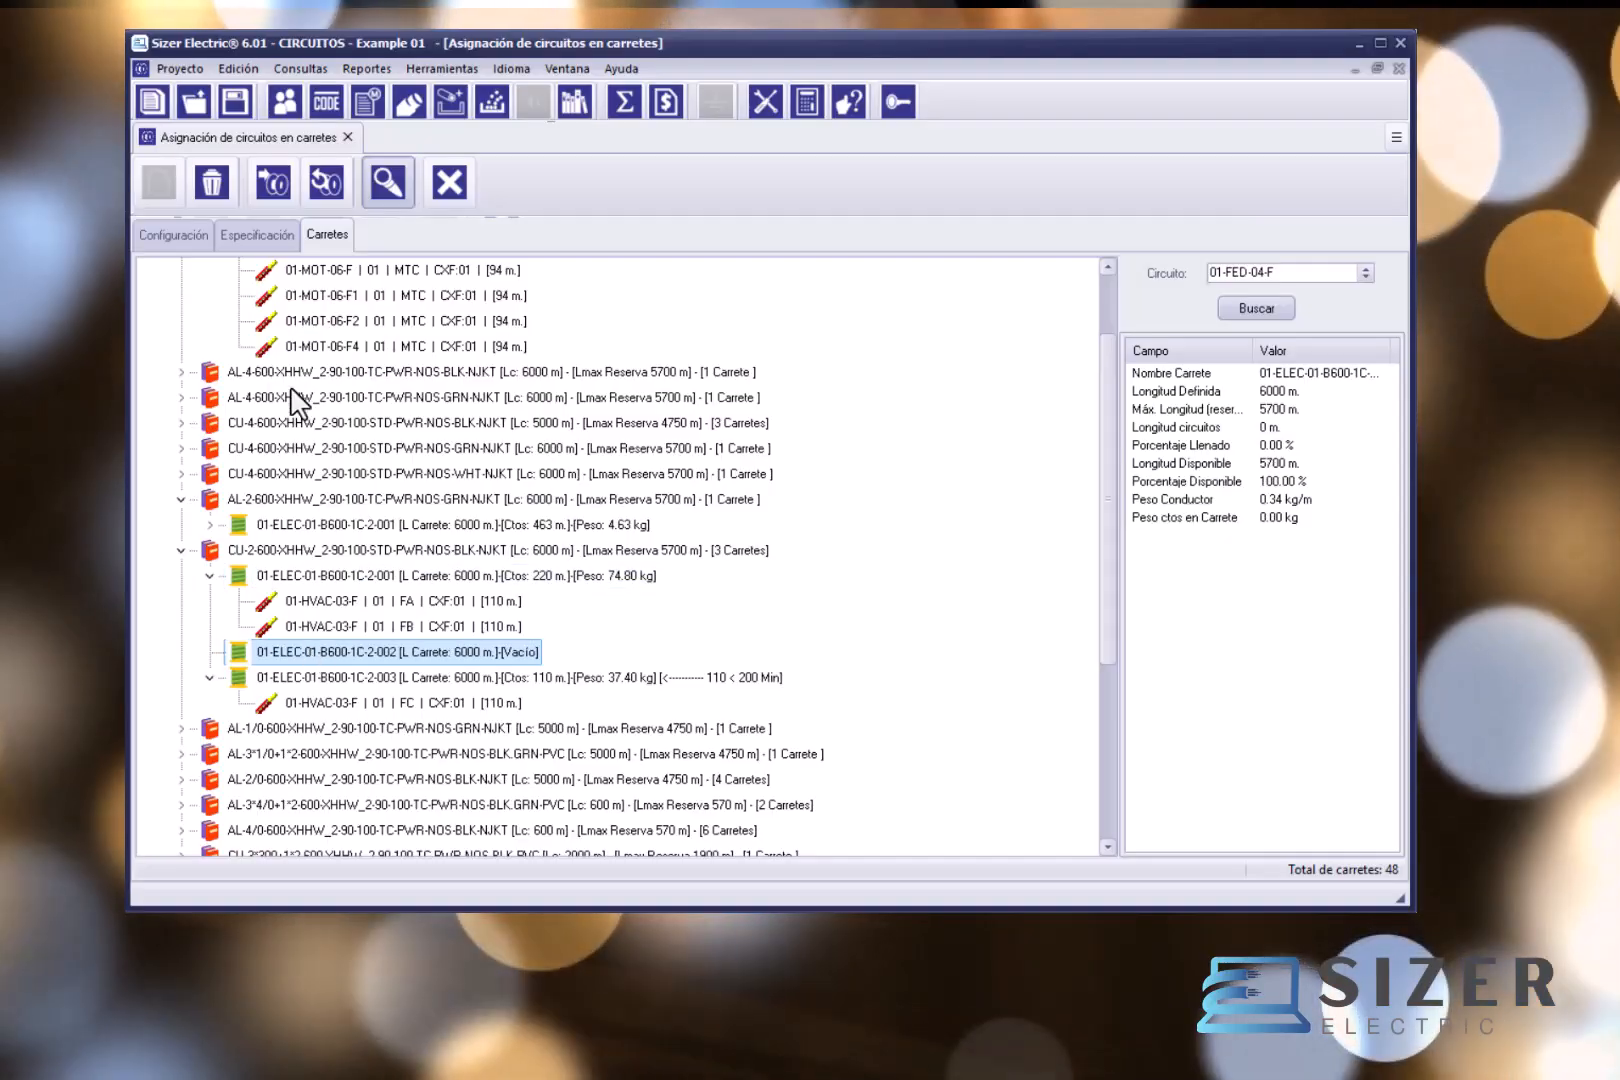
left_click(212, 180)
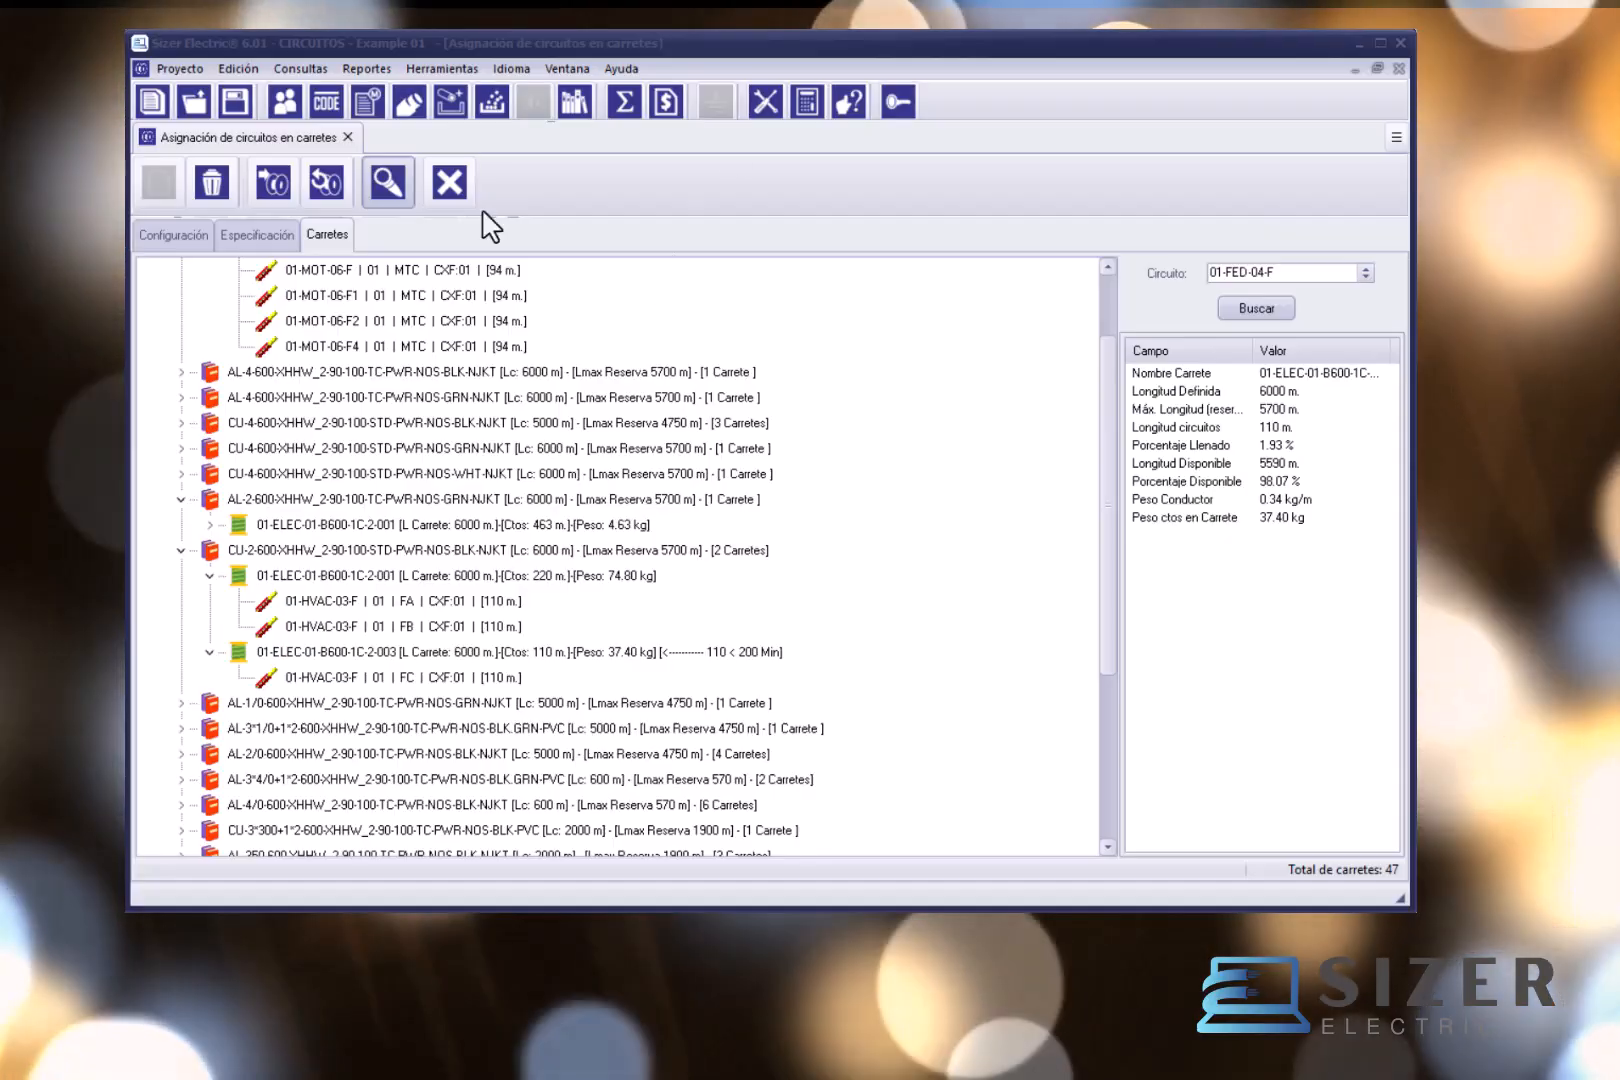
left_click(443, 172)
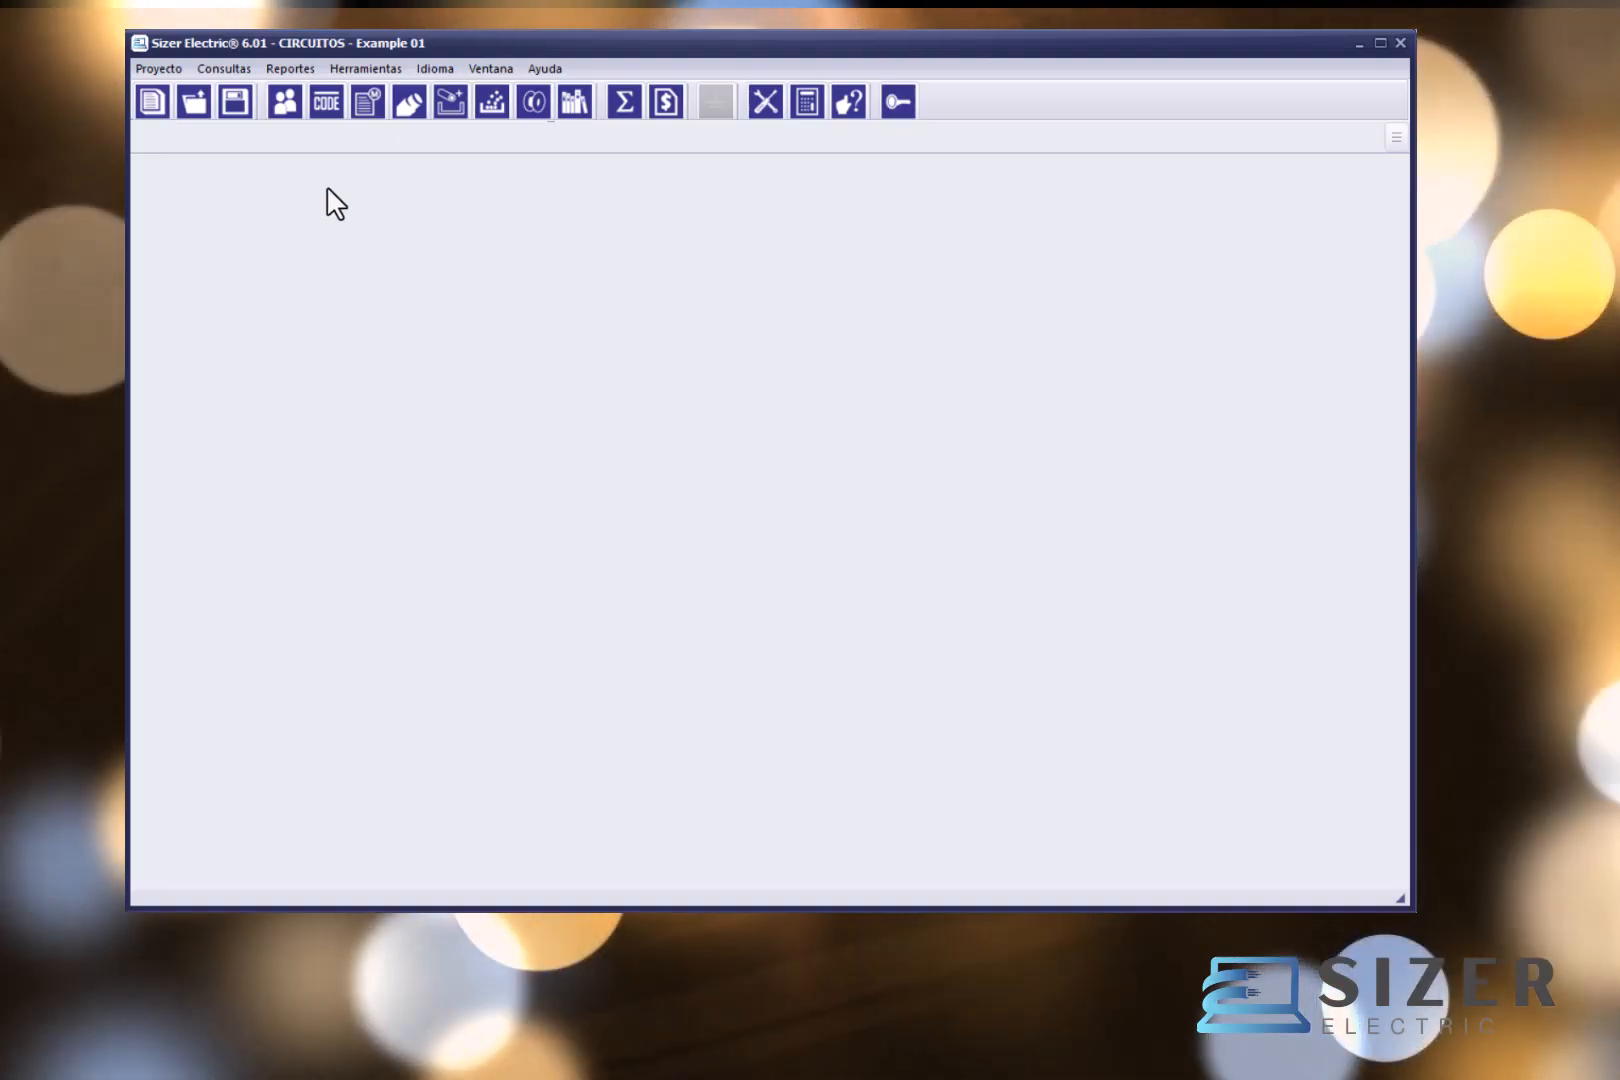
Step: Open the reel reports Carretes de proyecto, Circuitos en carretes and Carretes para integrar Circuitos to review them
left_click(295, 68)
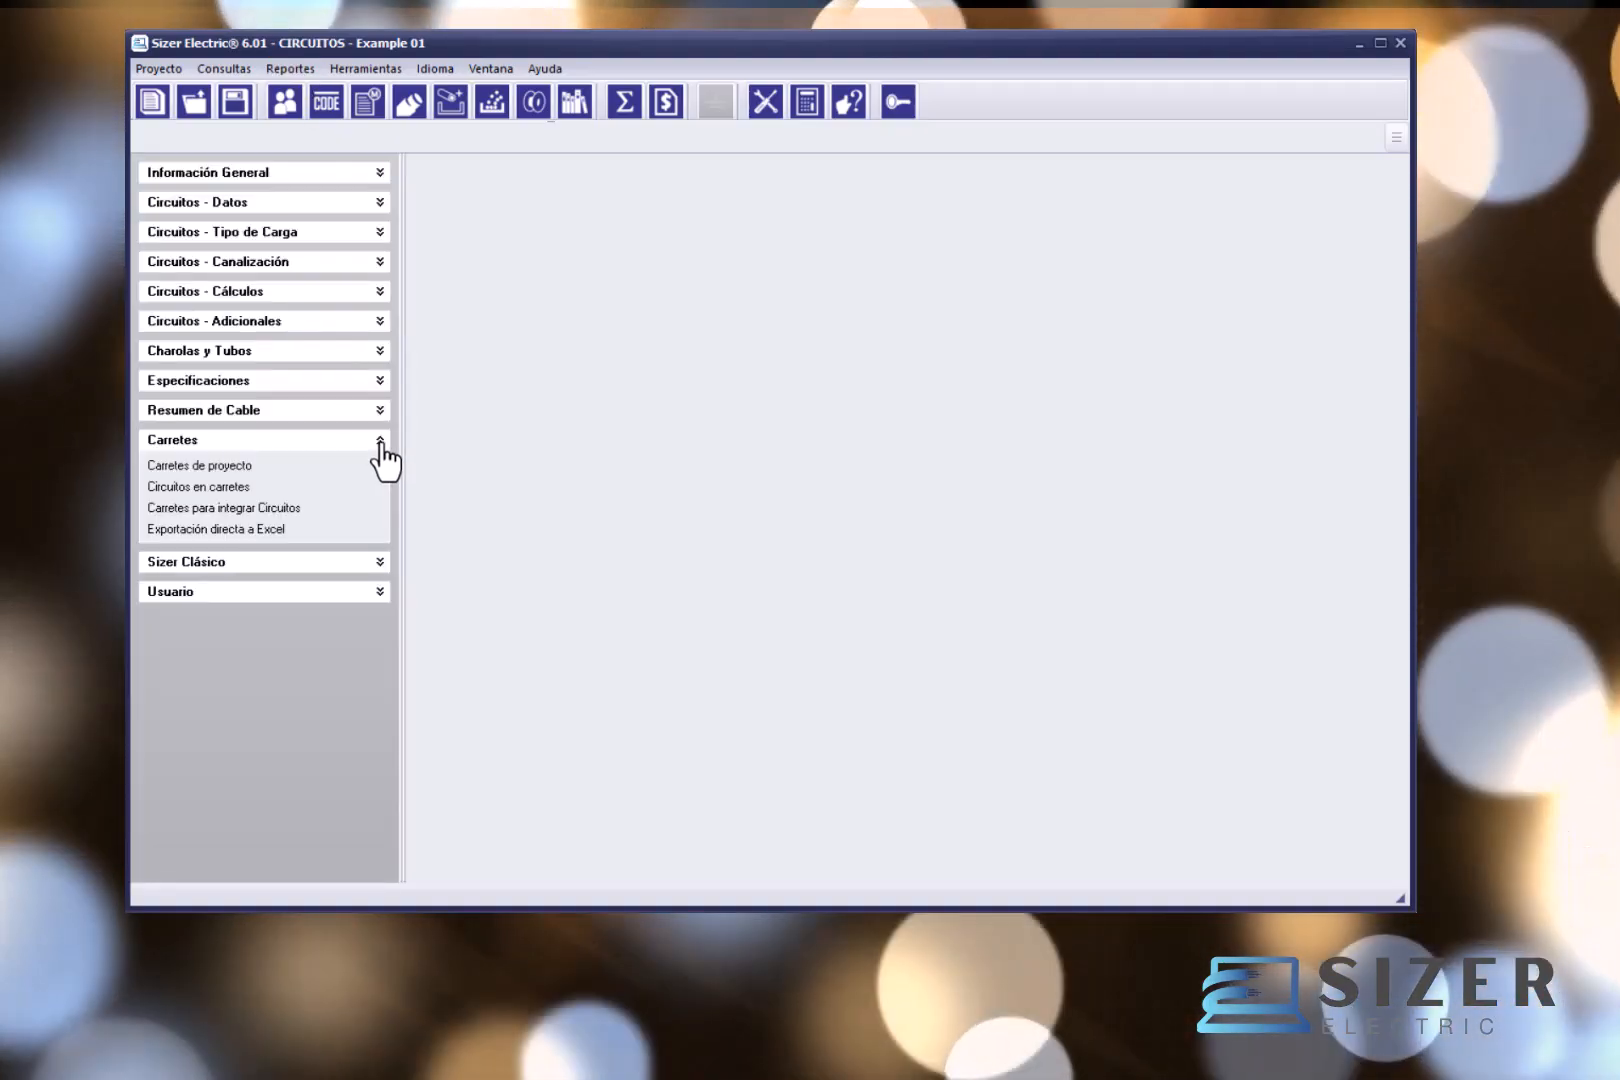
left_click(382, 442)
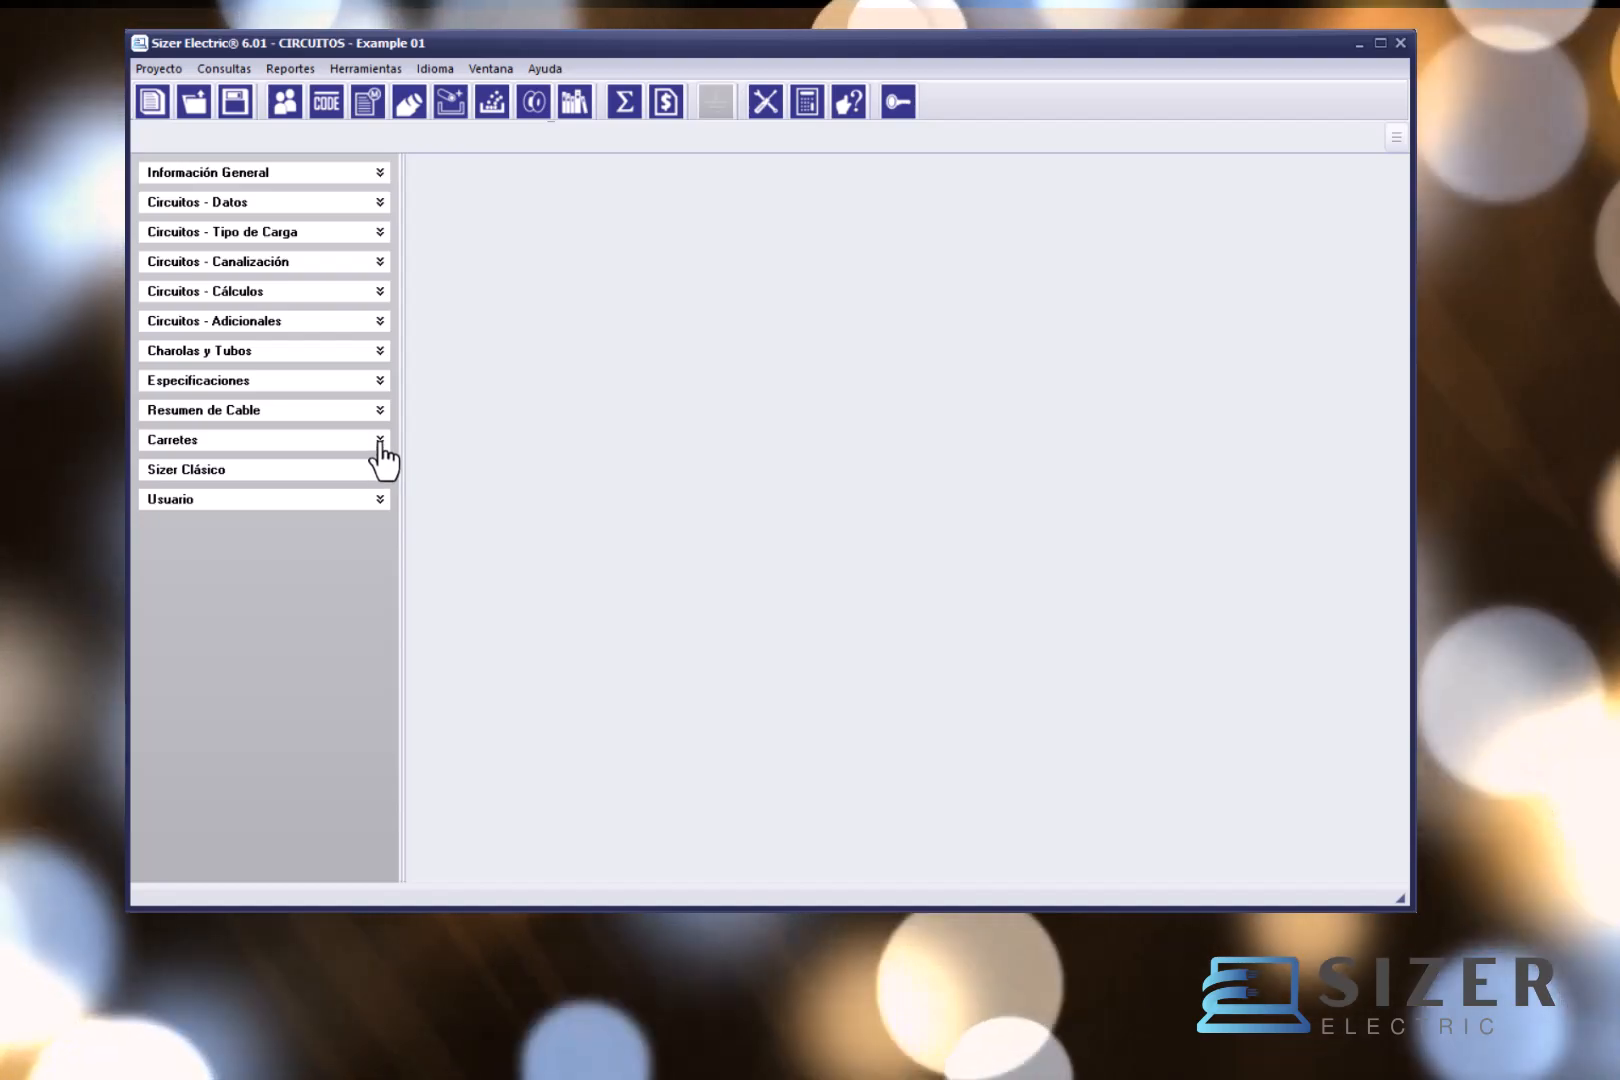
left_click(380, 441)
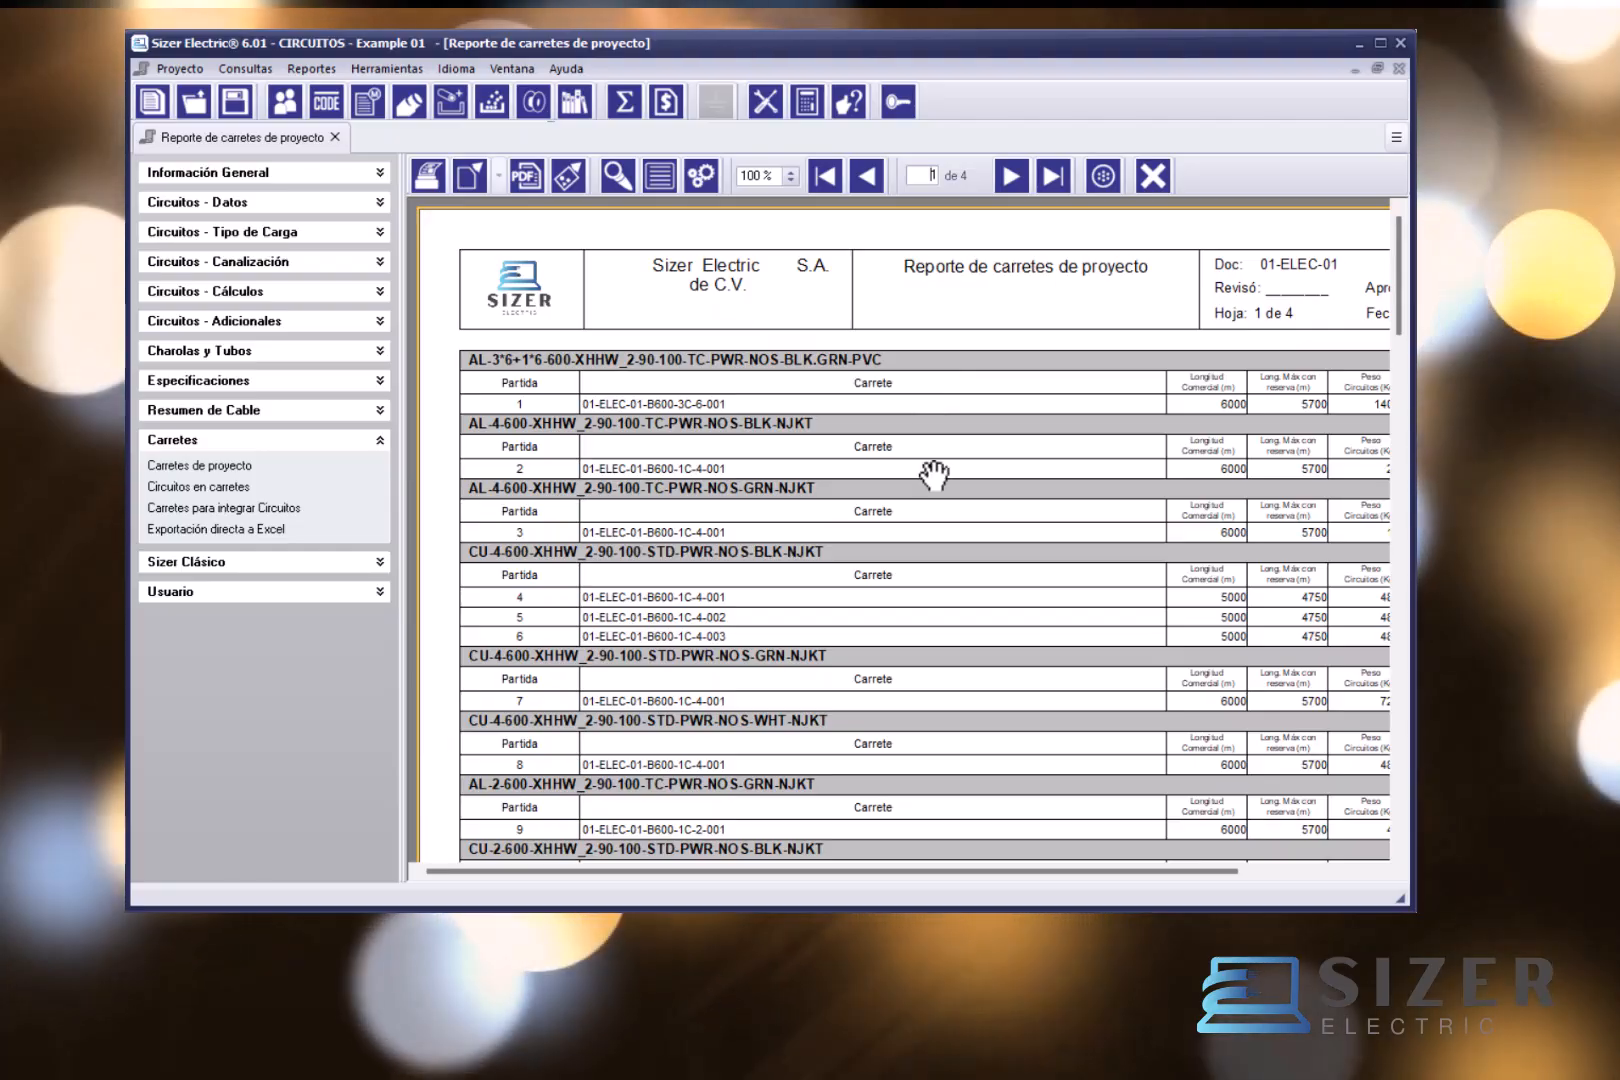
left_click(228, 490)
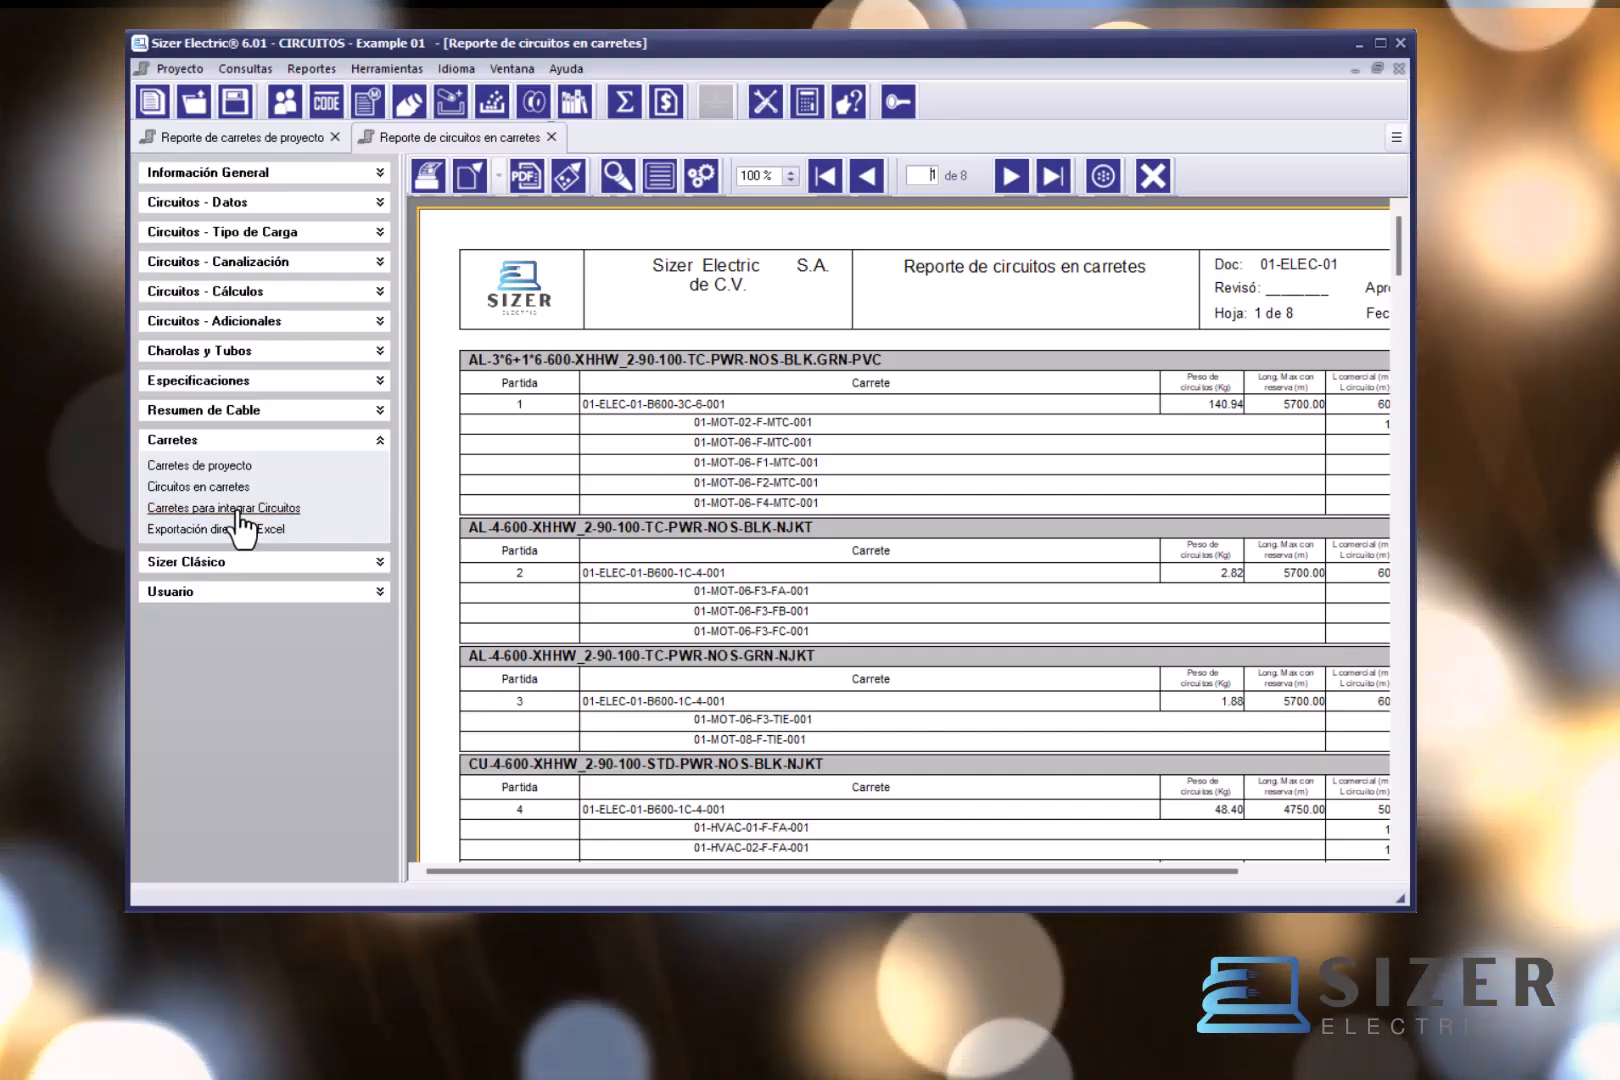
left_click(245, 508)
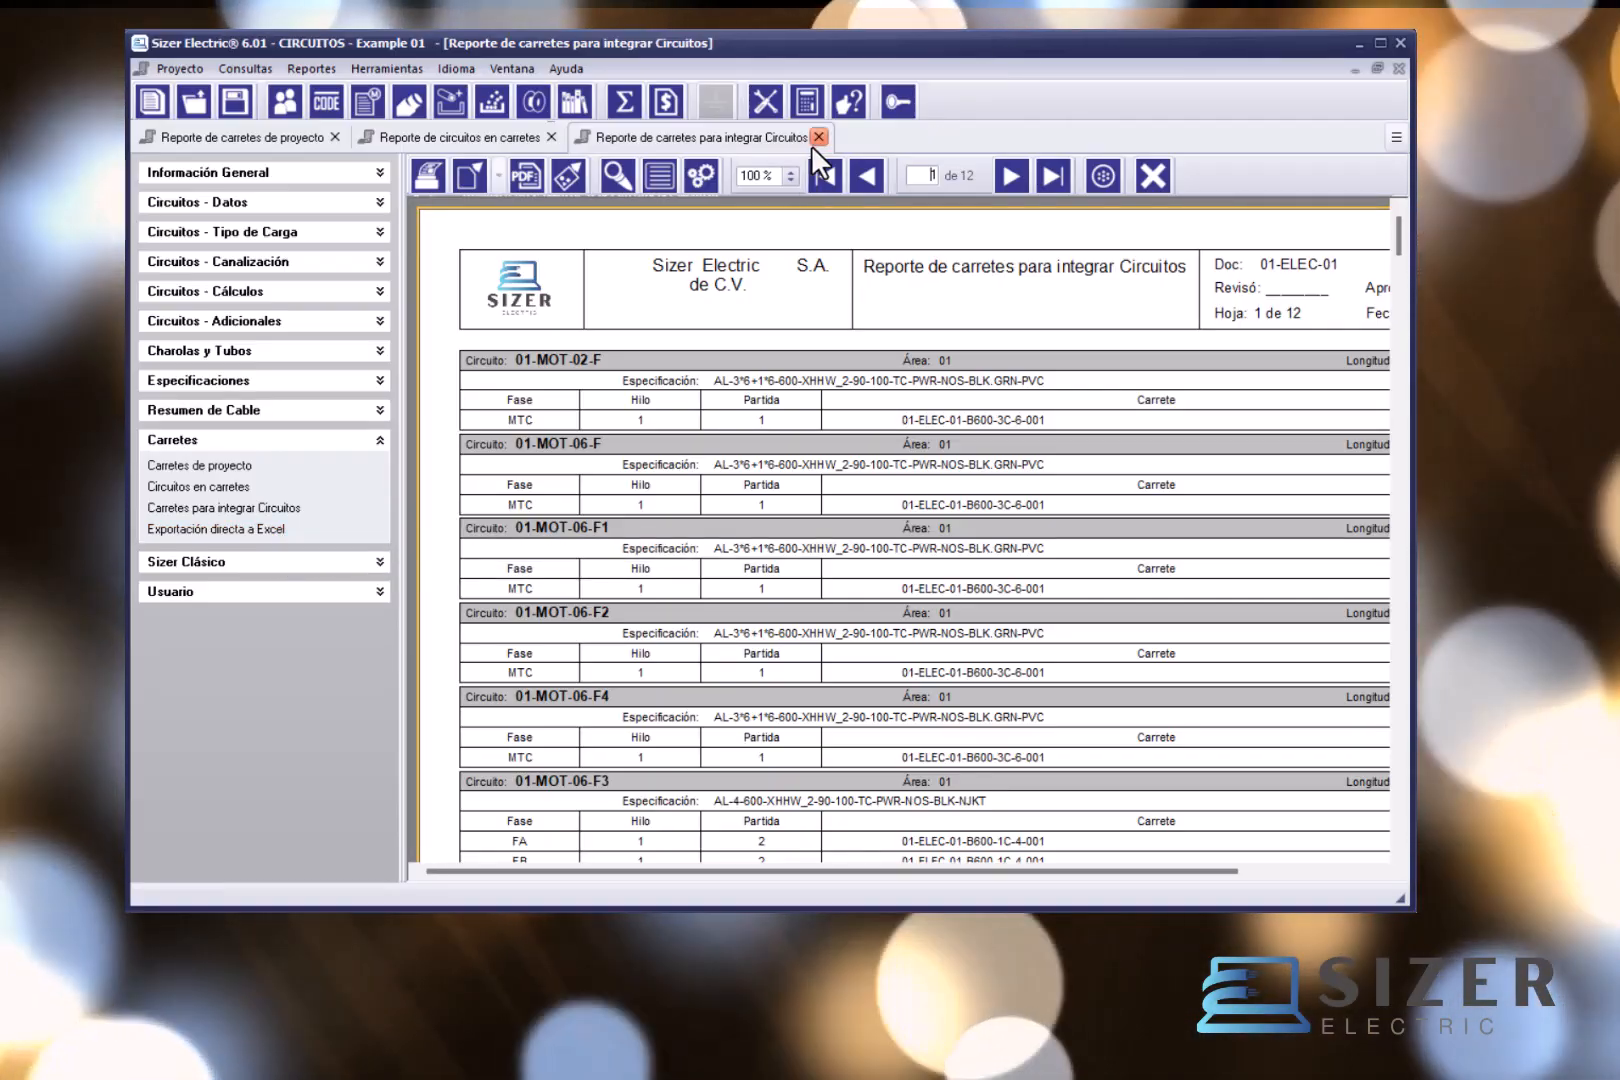
Step: Close the three open reel reports, from Carretes para integrar Circuitos back to Carretes de proyecto
left_click(818, 137)
left_click(551, 137)
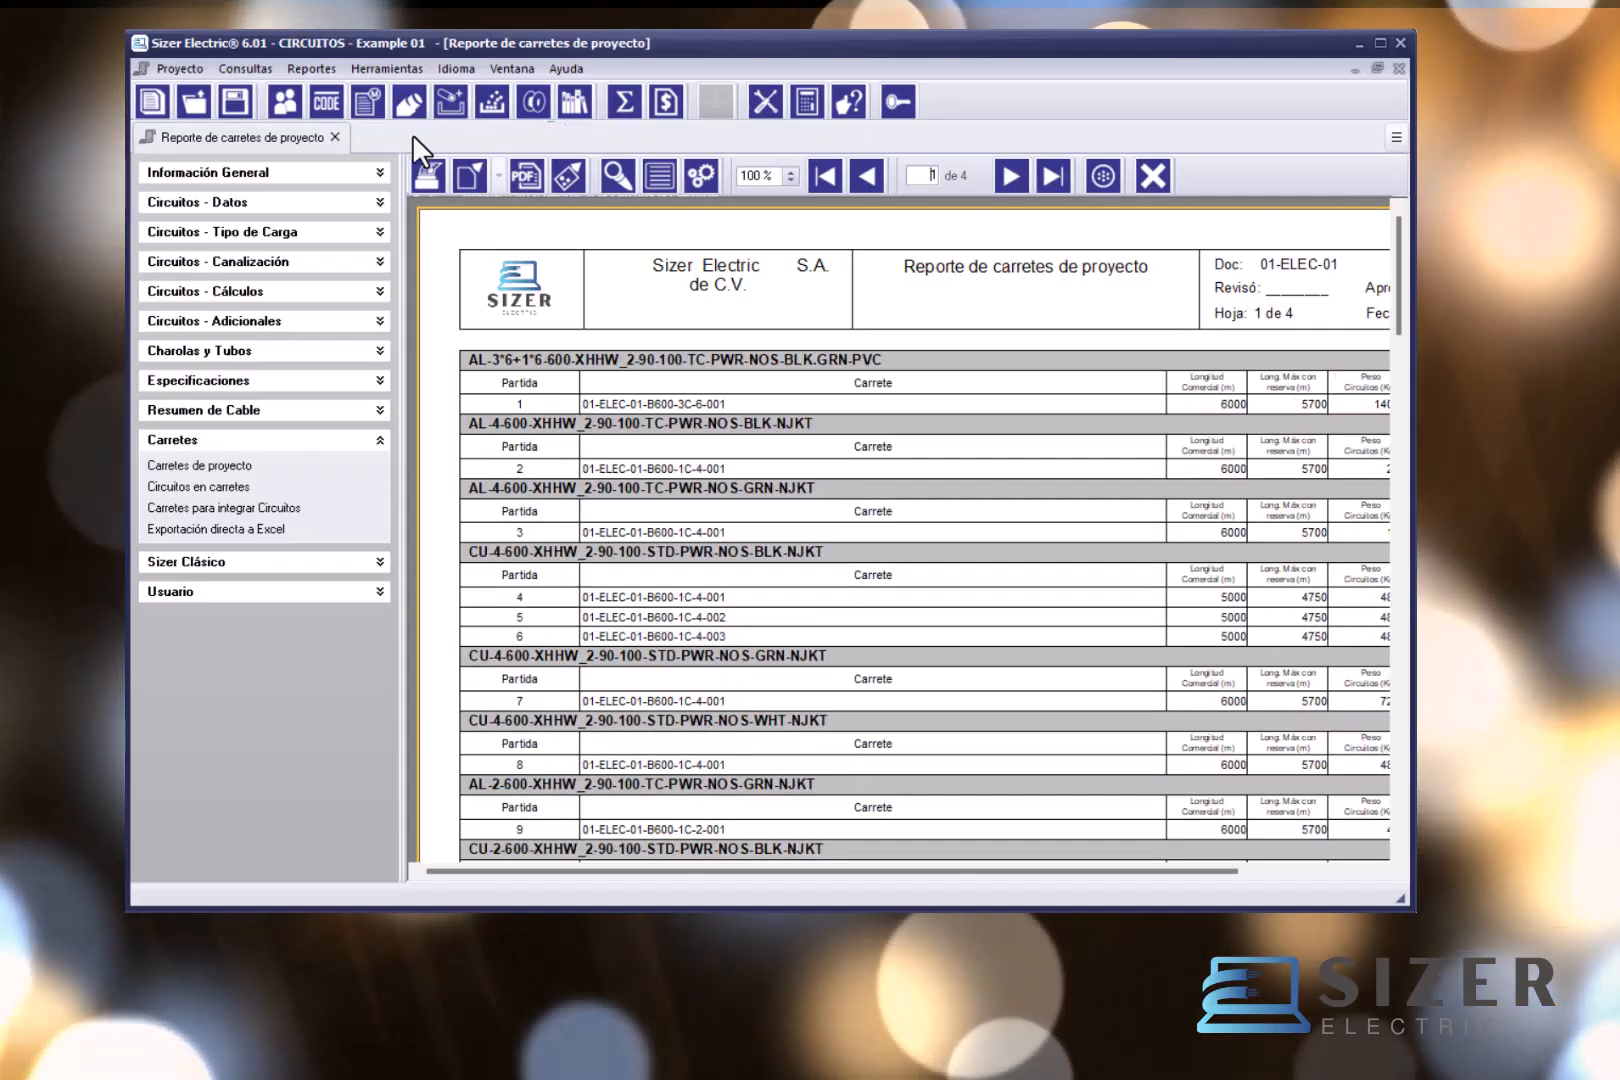
left_click(335, 137)
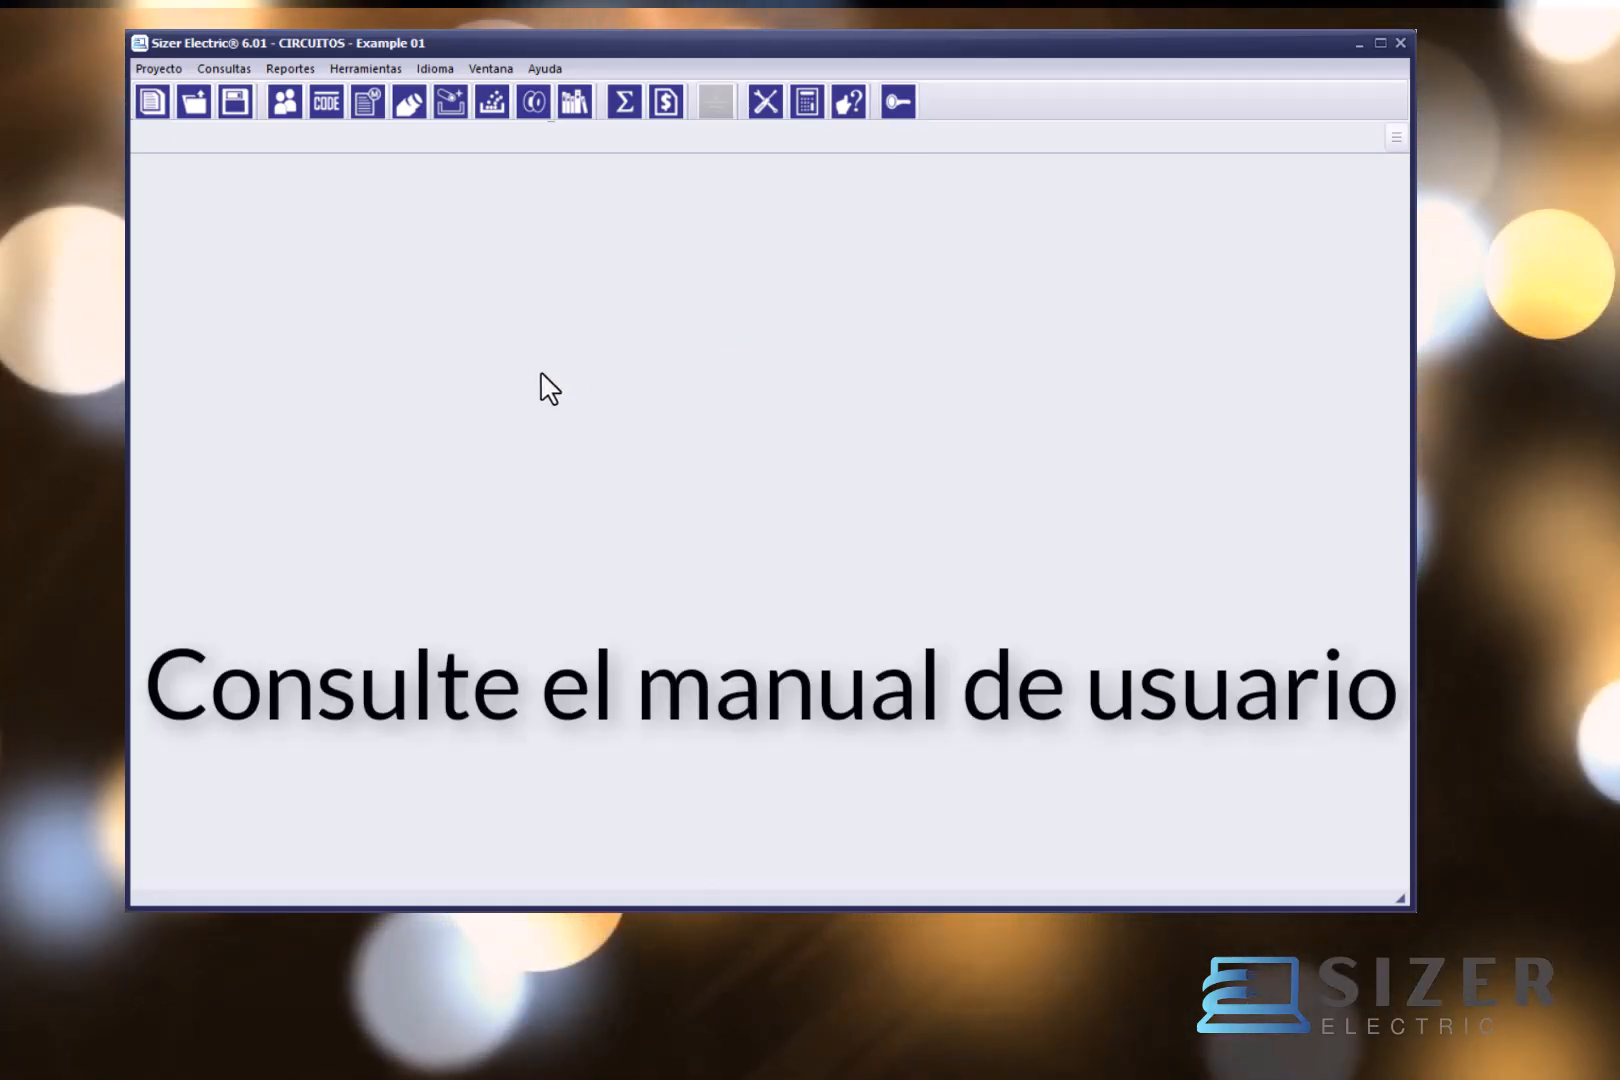
left_click(557, 67)
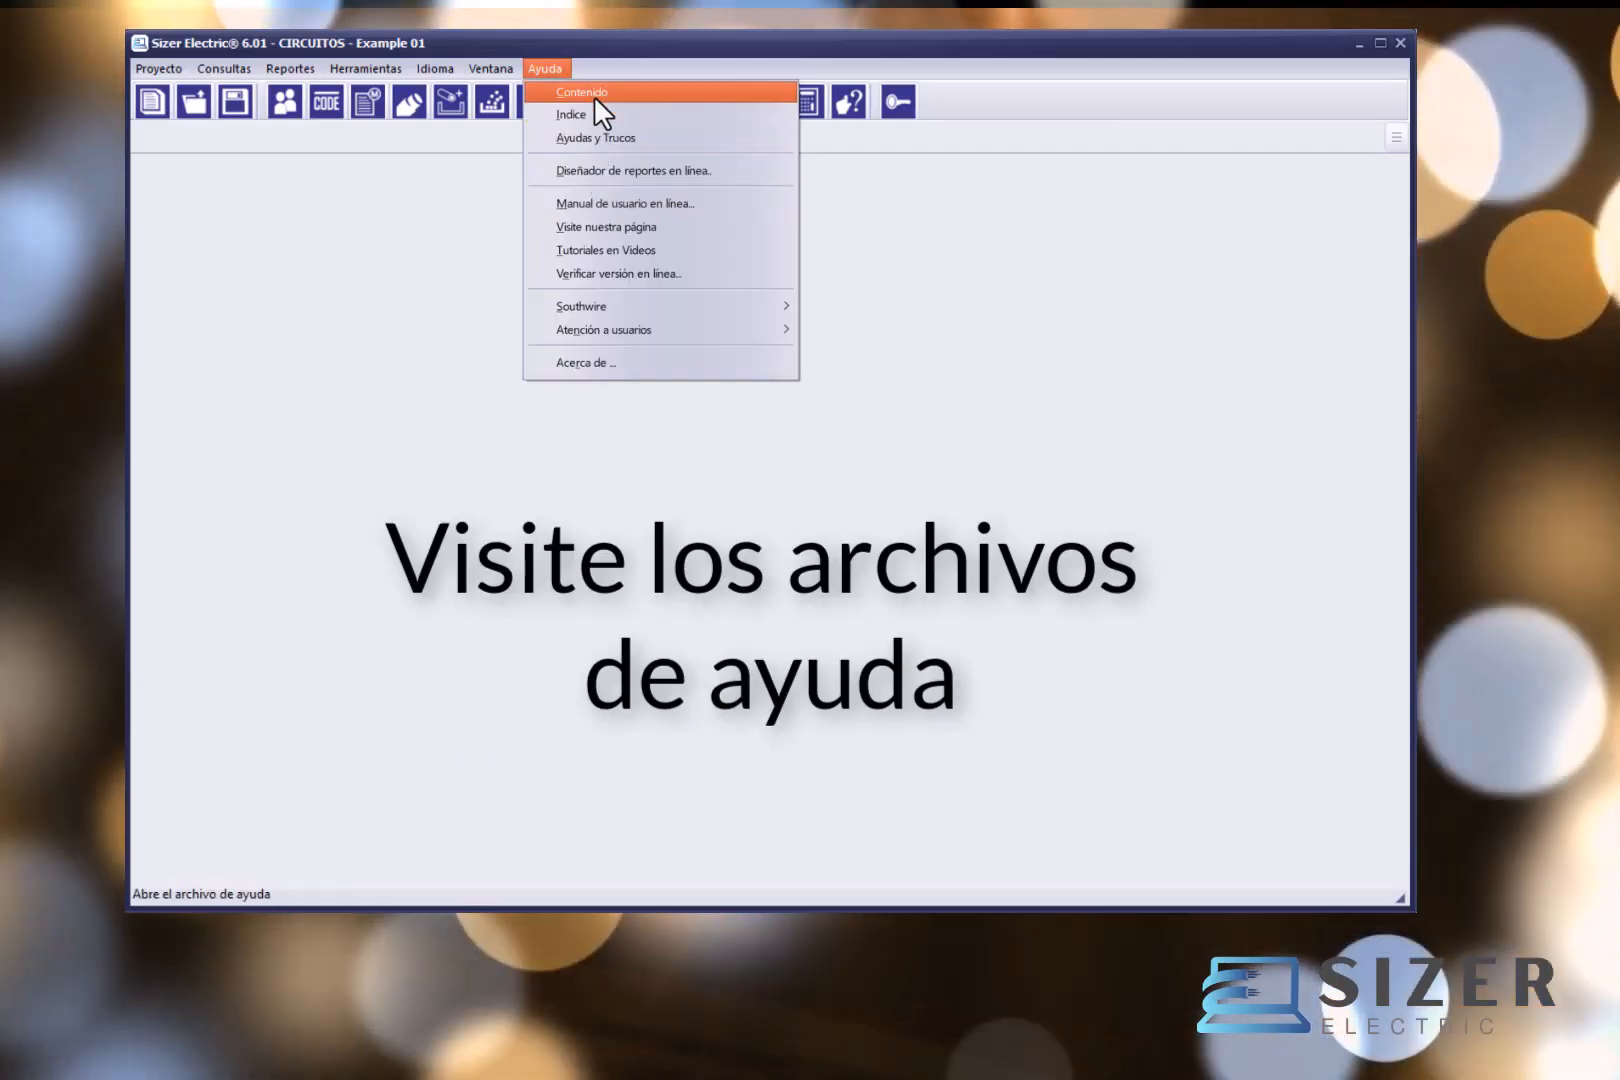
left_click(863, 224)
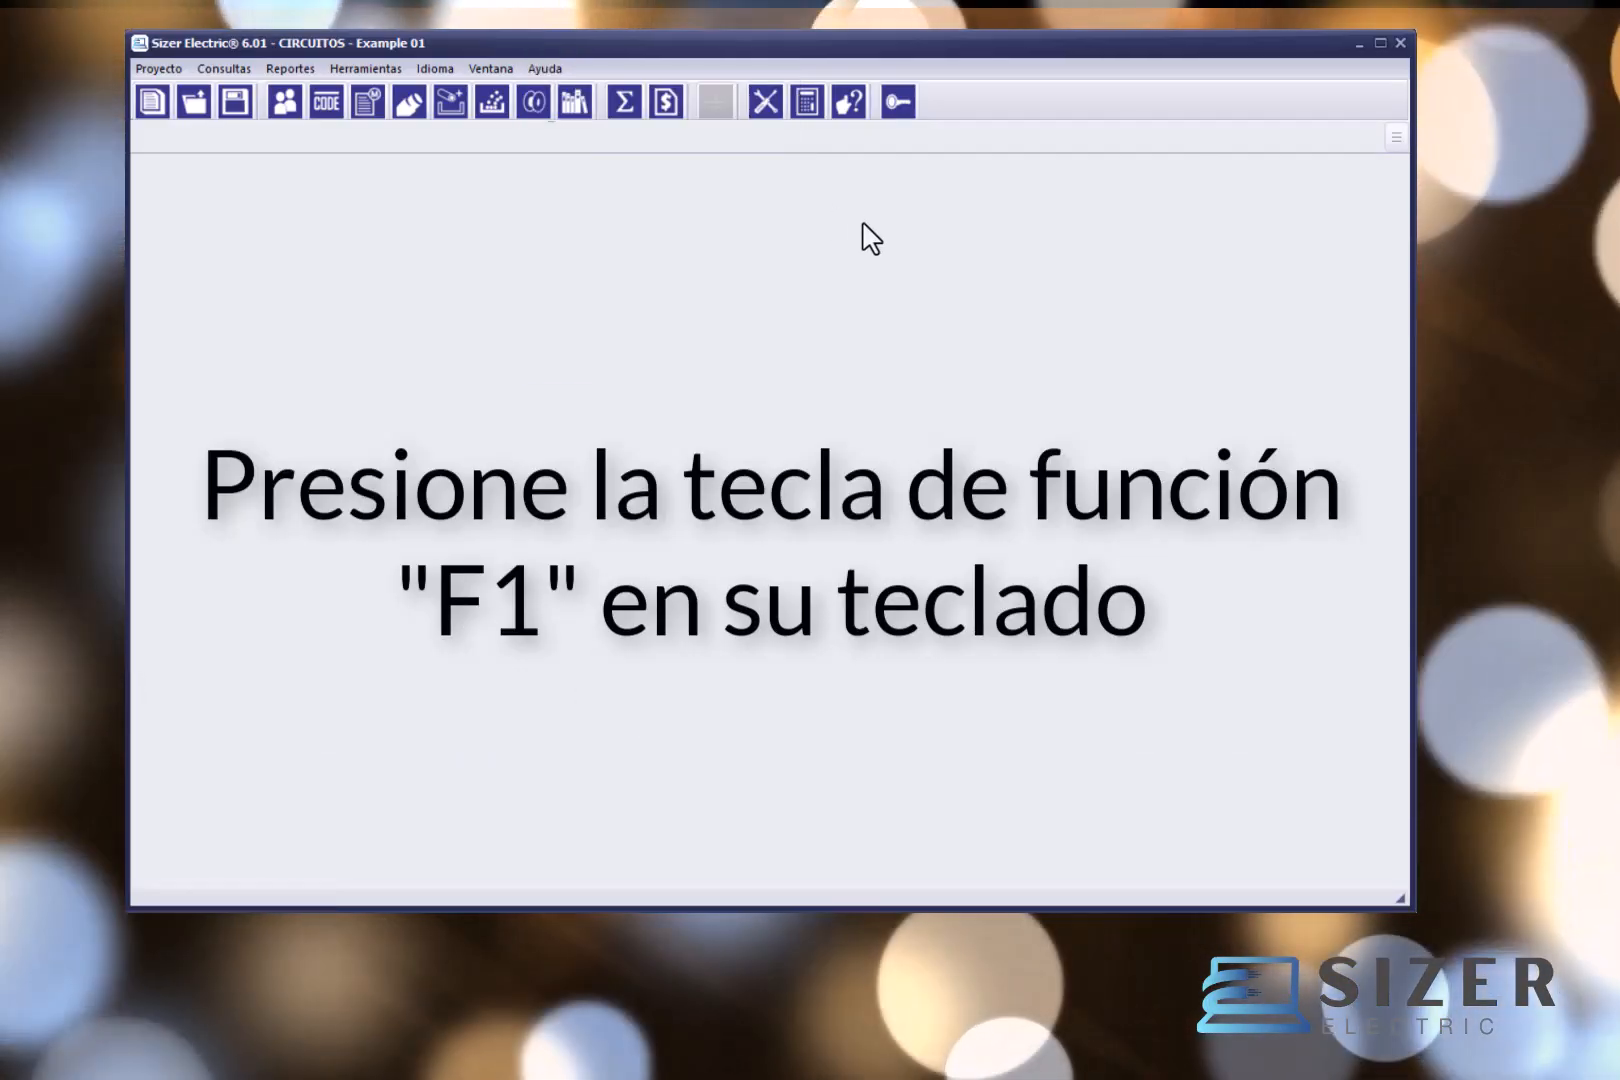